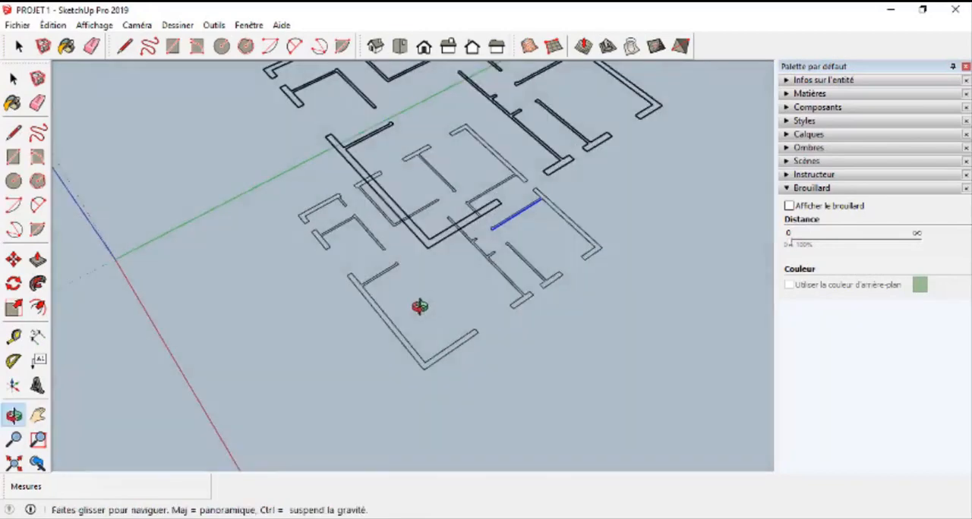
Step: Examine the floor plan's flat wall outlines on the ground face from several angles
{"action": "scroll", "coordinate": [471, 262], "scroll_direction": "down", "scroll_amount": 4}
{"action": "key", "text": "space"}
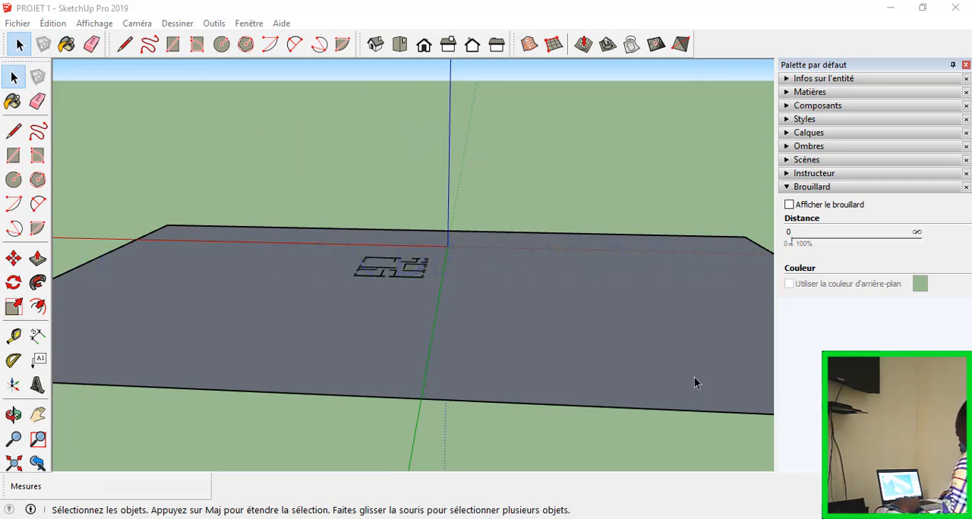
{"action": "middle_click_drag", "start_coordinate": [694, 377], "coordinate": [408, 416]}
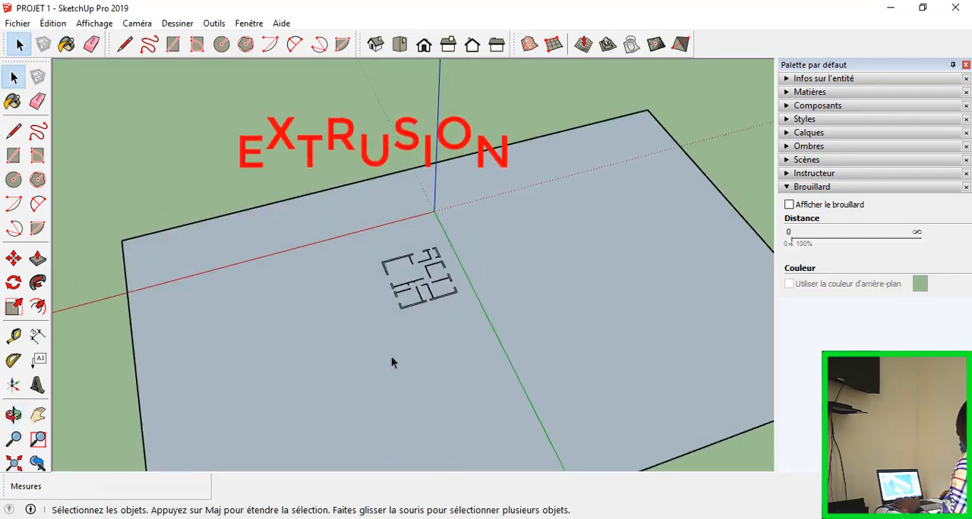
{"action": "scroll", "coordinate": [415, 227], "scroll_direction": "up", "scroll_amount": 6}
{"action": "middle_click_drag", "start_coordinate": [388, 268], "coordinate": [444, 154]}
{"action": "scroll", "coordinate": [446, 158], "scroll_direction": "down", "scroll_amount": 4}
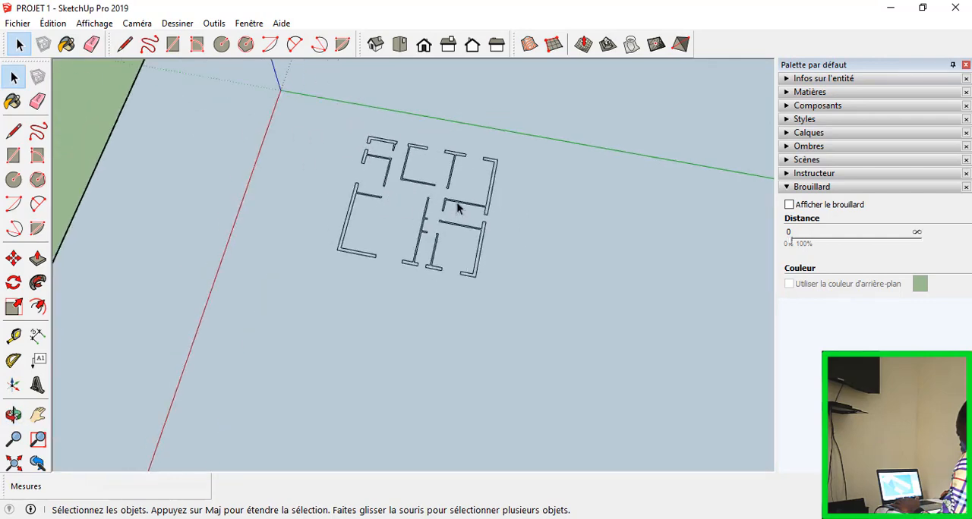
{"action": "scroll", "coordinate": [459, 205], "scroll_direction": "up", "scroll_amount": 4}
{"action": "middle_click_drag", "start_coordinate": [386, 275], "coordinate": [579, 207]}
{"action": "scroll", "coordinate": [579, 208], "scroll_direction": "down", "scroll_amount": 3}
{"action": "scroll", "coordinate": [400, 217], "scroll_direction": "up", "scroll_amount": 3}
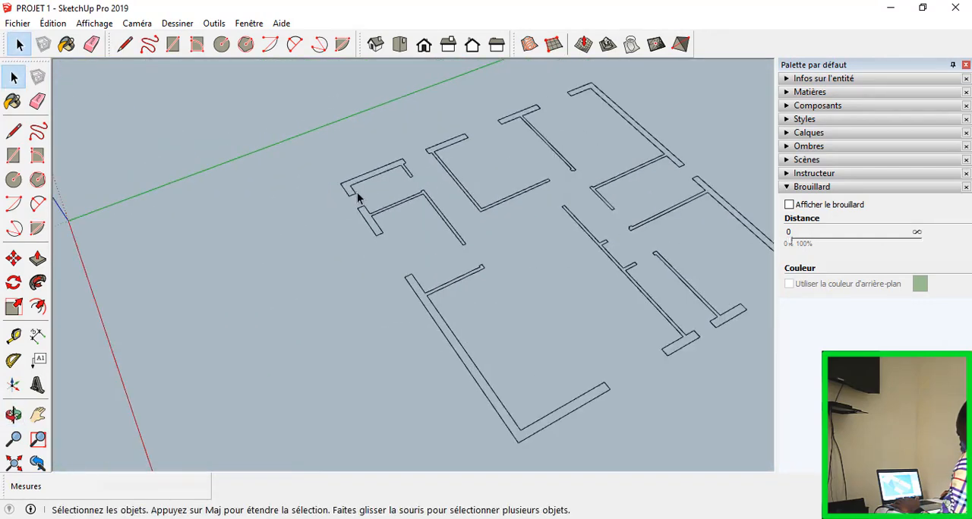
{"action": "middle_click_drag", "start_coordinate": [357, 196], "coordinate": [184, 104]}
{"action": "middle_click_drag", "start_coordinate": [321, 266], "coordinate": [425, 395]}
{"action": "scroll", "coordinate": [243, 252], "scroll_direction": "down", "scroll_amount": 3}
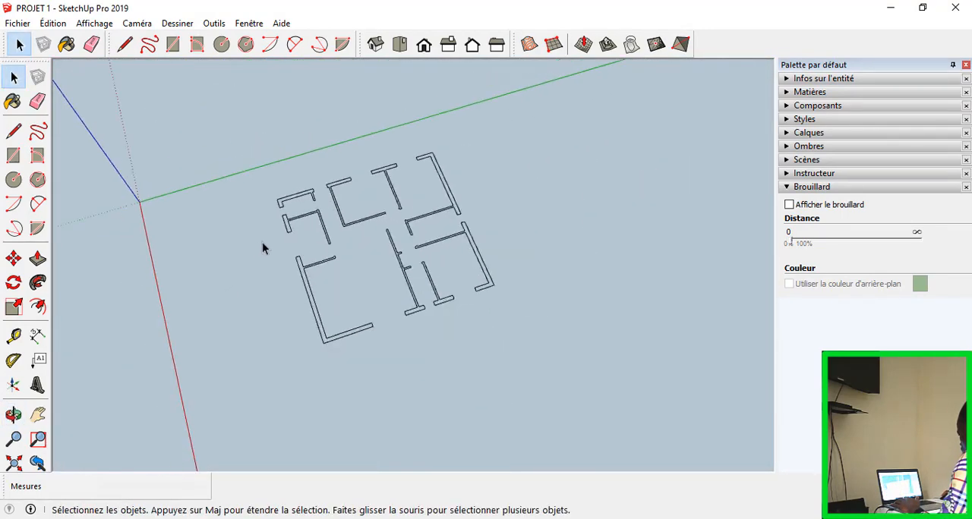
{"action": "scroll", "coordinate": [300, 242], "scroll_direction": "up", "scroll_amount": 5}
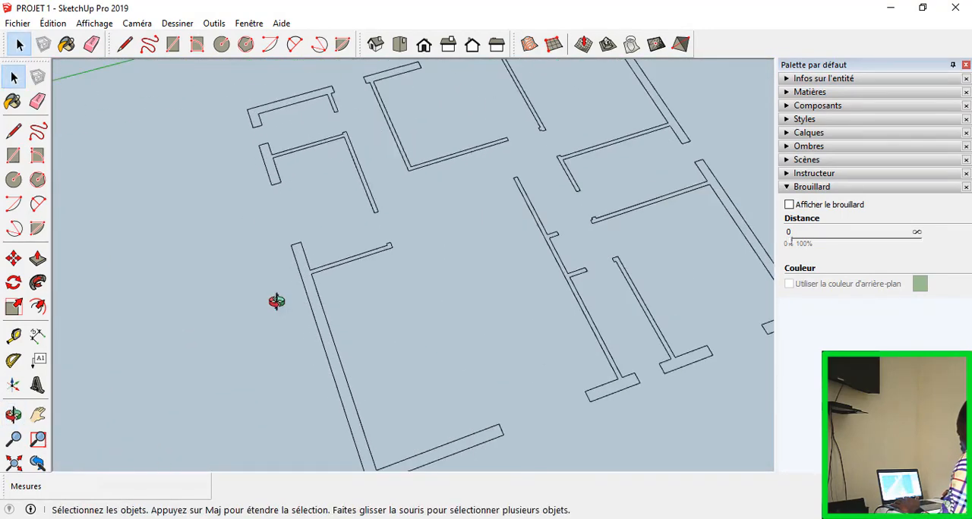
{"action": "middle_click_drag", "start_coordinate": [275, 301], "coordinate": [239, 212]}
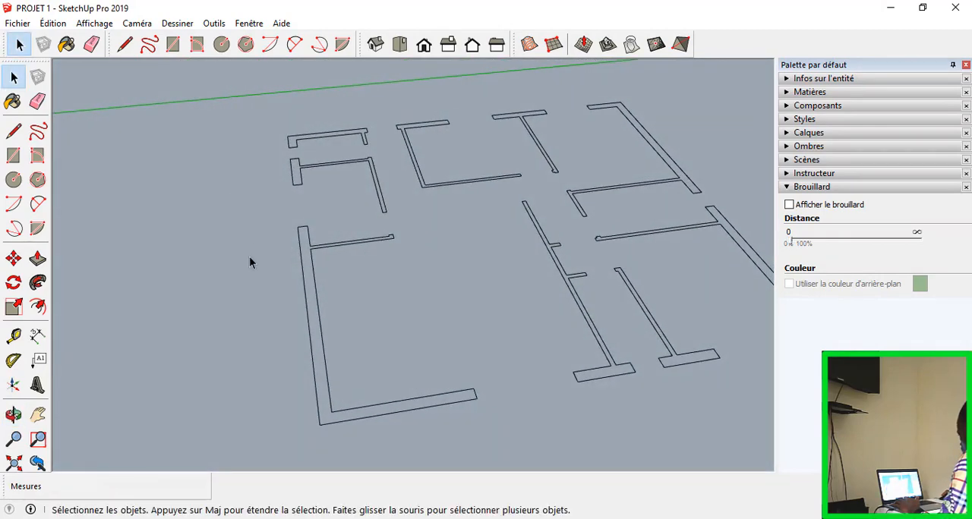
Step: Extrude the L-shaped corner wall outline with its short partition upward by 320 cm using Push/Pull
{"action": "key", "text": "p"}
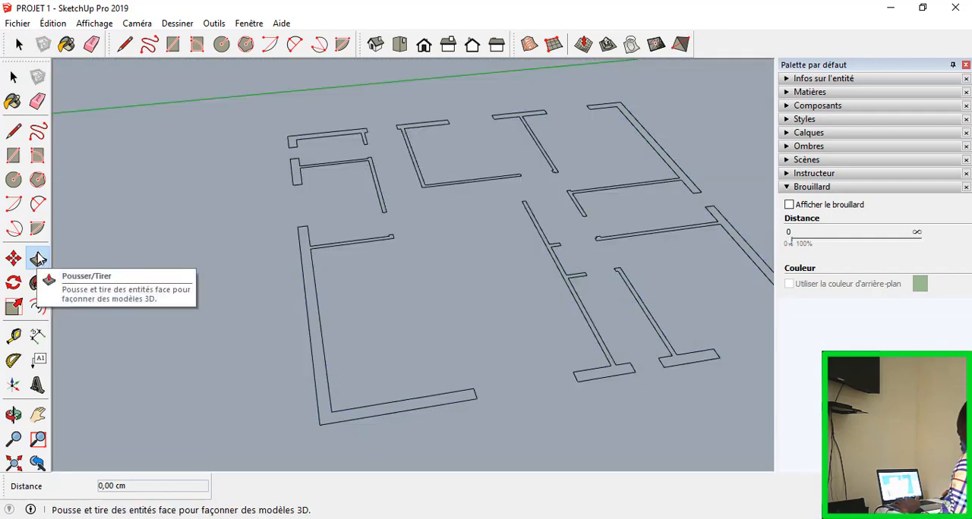
{"action": "left_click", "coordinate": [38, 259]}
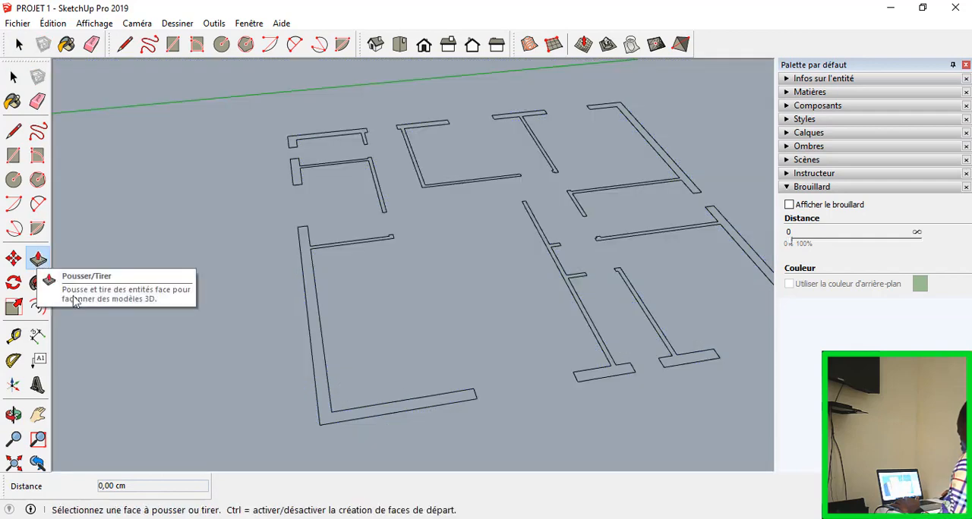
{"action": "left_click", "coordinate": [310, 307]}
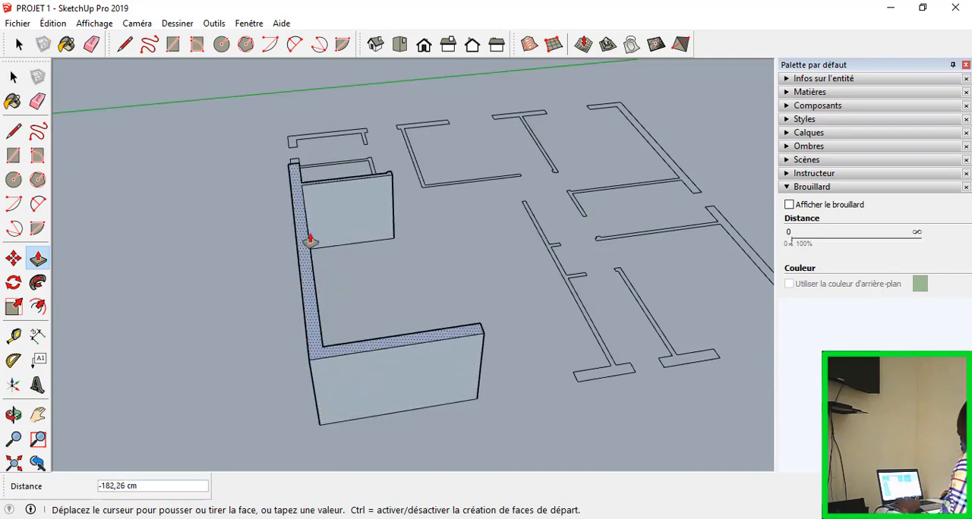
{"action": "scroll", "coordinate": [309, 194], "scroll_direction": "down", "scroll_amount": 3}
{"action": "middle_click_drag", "start_coordinate": [307, 183], "coordinate": [427, 123]}
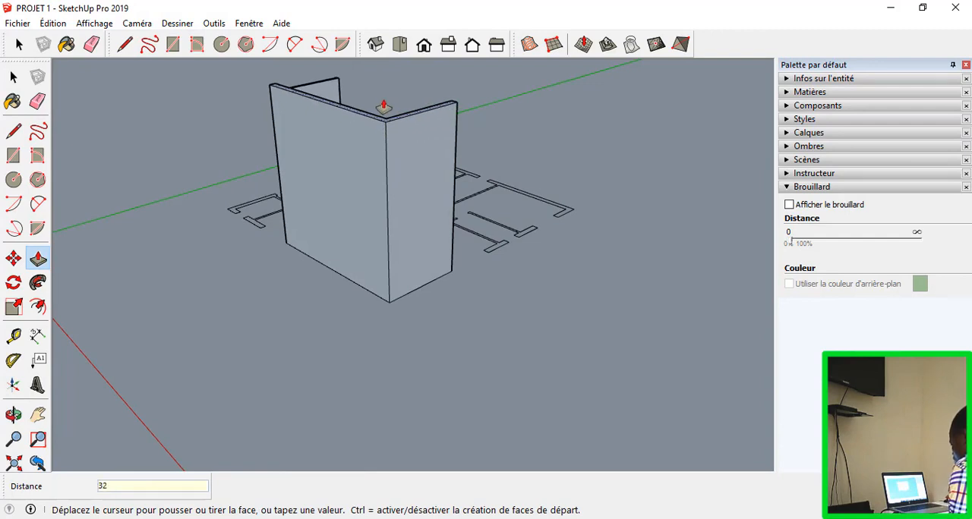
{"action": "key", "text": "Return"}
{"action": "scroll", "coordinate": [383, 106], "scroll_direction": "down", "scroll_amount": 3}
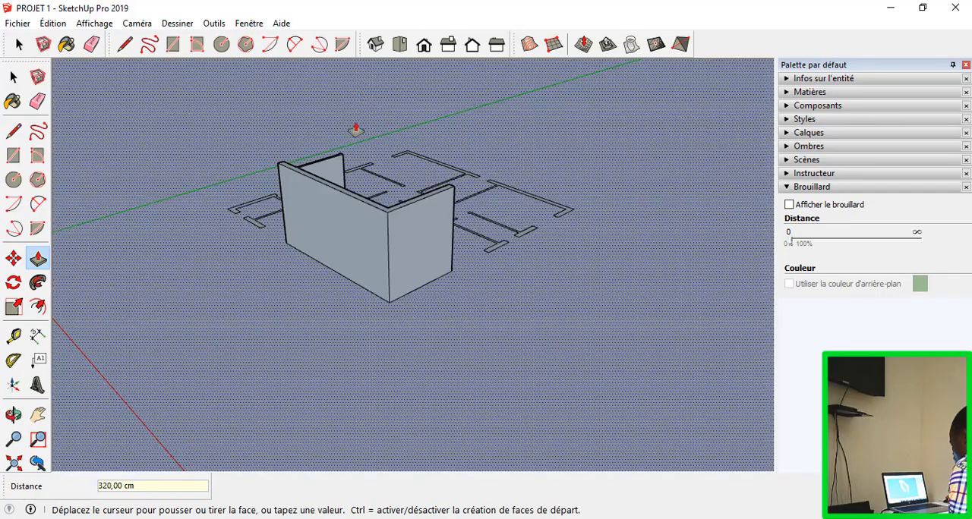
Step: Try to extrude the long partition outline with two stubs, using the extruded wall's top as the height reference
{"action": "middle_click_drag", "start_coordinate": [356, 126], "coordinate": [425, 452]}
{"action": "scroll", "coordinate": [447, 219], "scroll_direction": "down", "scroll_amount": 3}
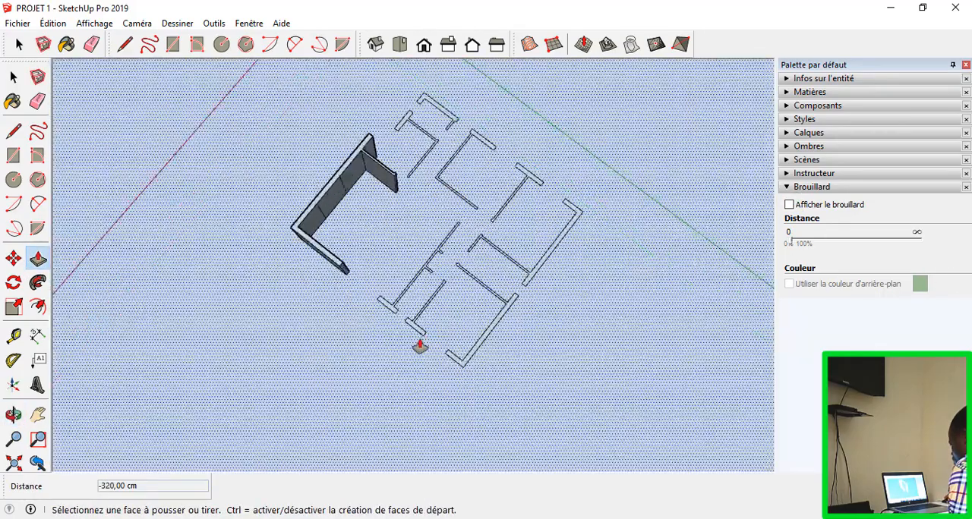
{"action": "scroll", "coordinate": [421, 341], "scroll_direction": "up", "scroll_amount": 4}
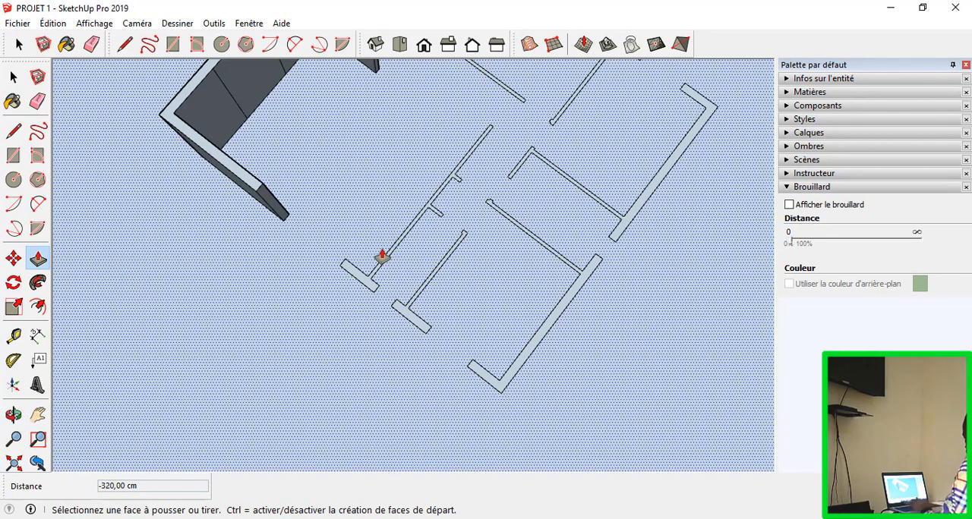
{"action": "scroll", "coordinate": [357, 269], "scroll_direction": "up", "scroll_amount": 3}
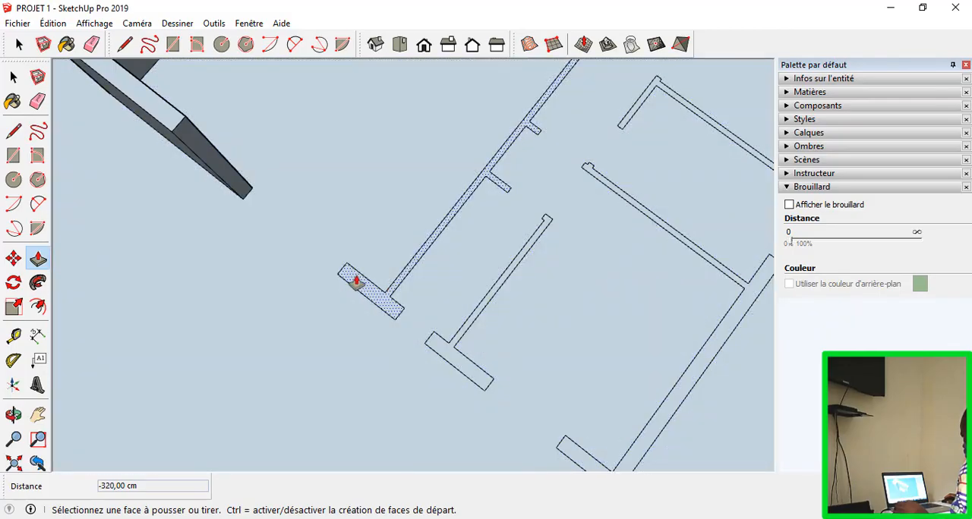
{"action": "scroll", "coordinate": [424, 275], "scroll_direction": "down", "scroll_amount": 2}
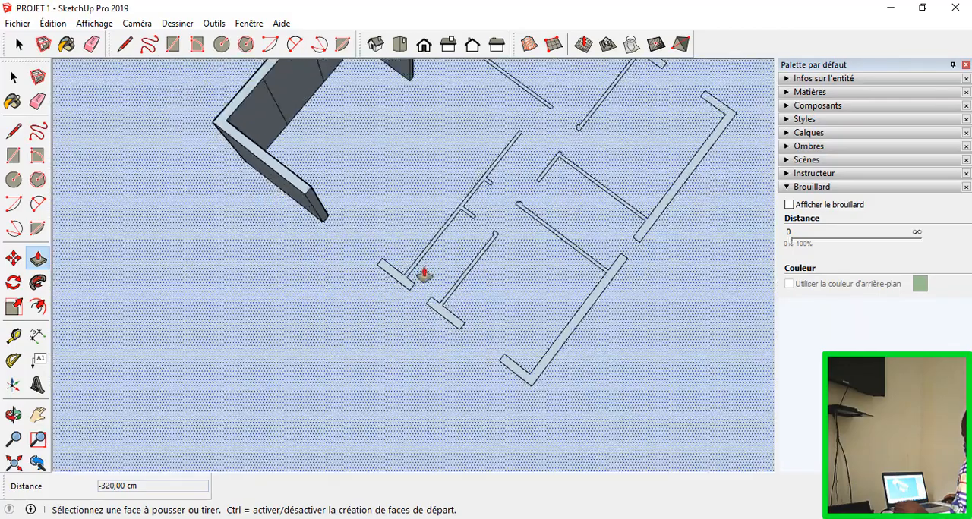
{"action": "scroll", "coordinate": [383, 267], "scroll_direction": "up", "scroll_amount": 1}
{"action": "left_click", "coordinate": [385, 268]}
{"action": "middle_click_drag", "start_coordinate": [383, 267], "coordinate": [334, 340]}
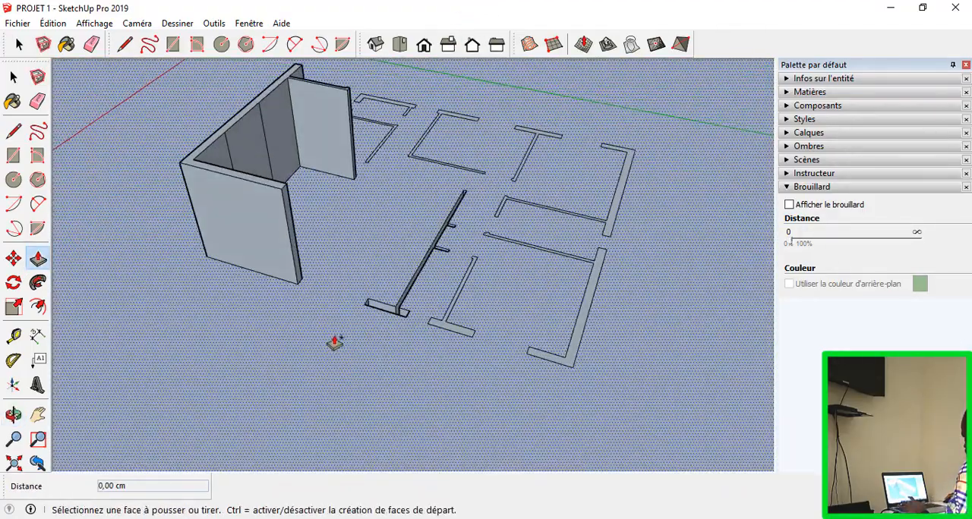
{"action": "left_click", "coordinate": [369, 304]}
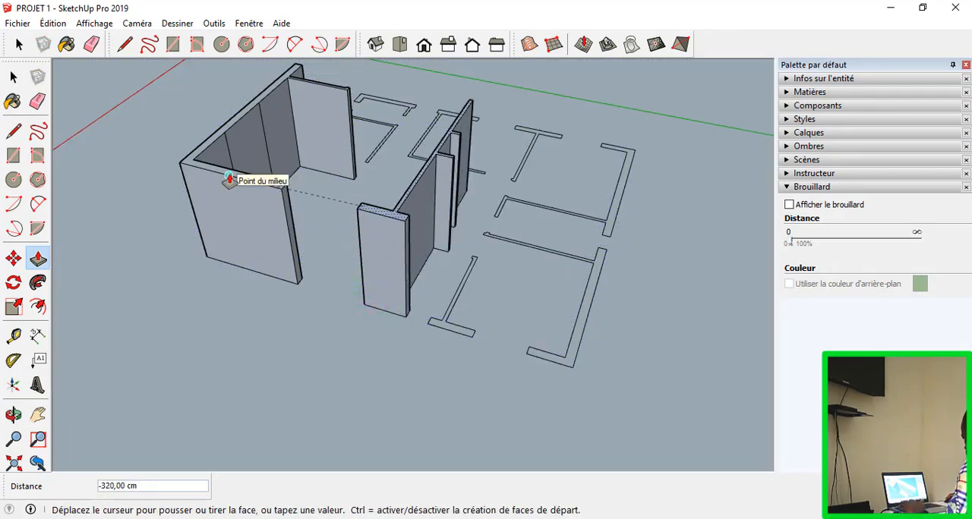
{"action": "key", "text": "Escape"}
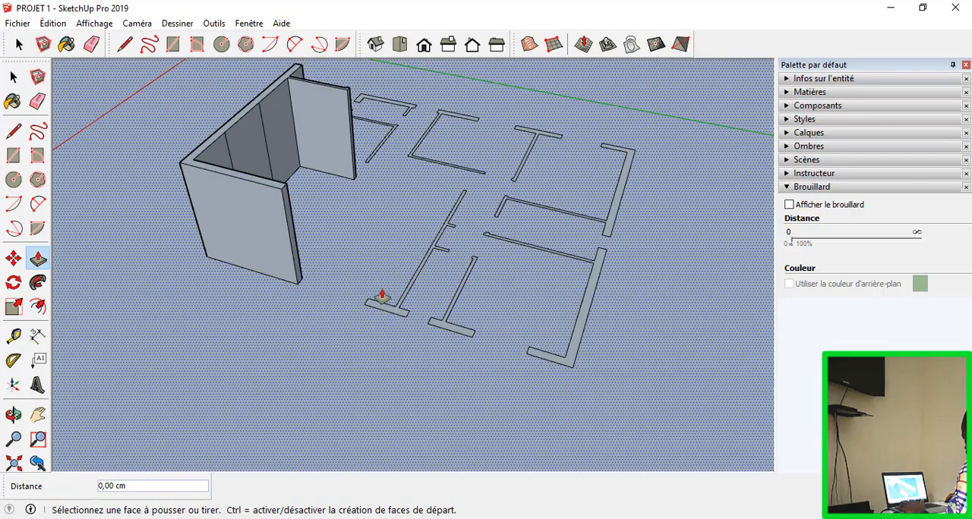
Step: Try to extrude the short T-shaped partition outline to the extruded wall's height, and undo the extrusion
{"action": "left_click", "coordinate": [444, 328]}
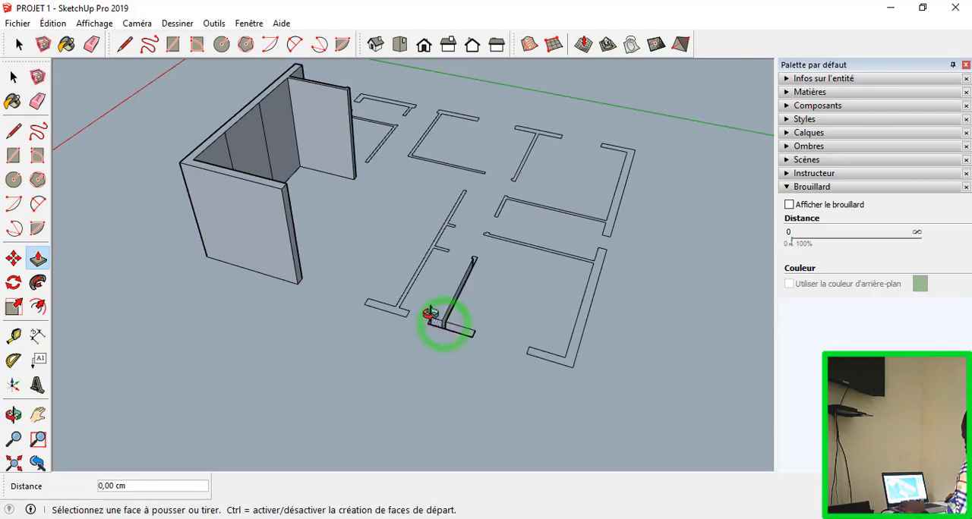
{"action": "middle_click_drag", "start_coordinate": [430, 313], "coordinate": [479, 361]}
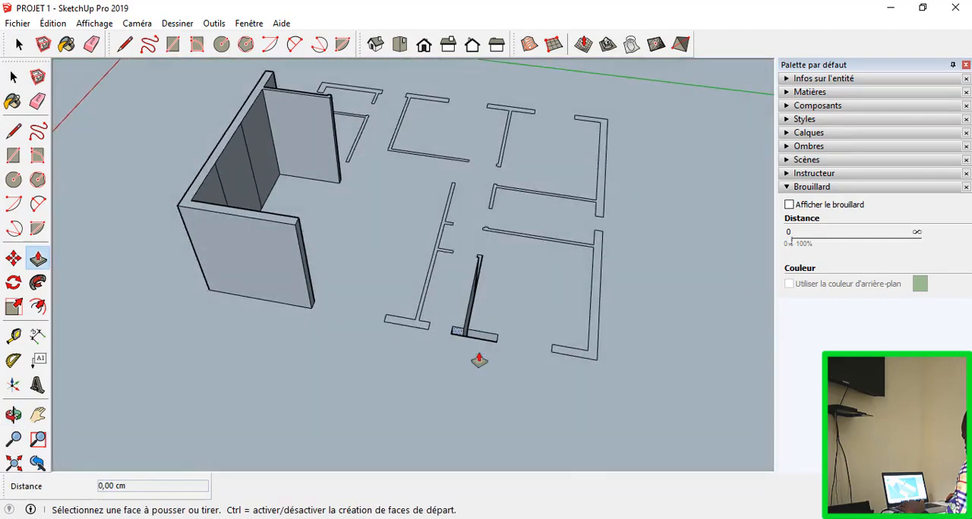
{"action": "key", "text": "ctrl+z"}
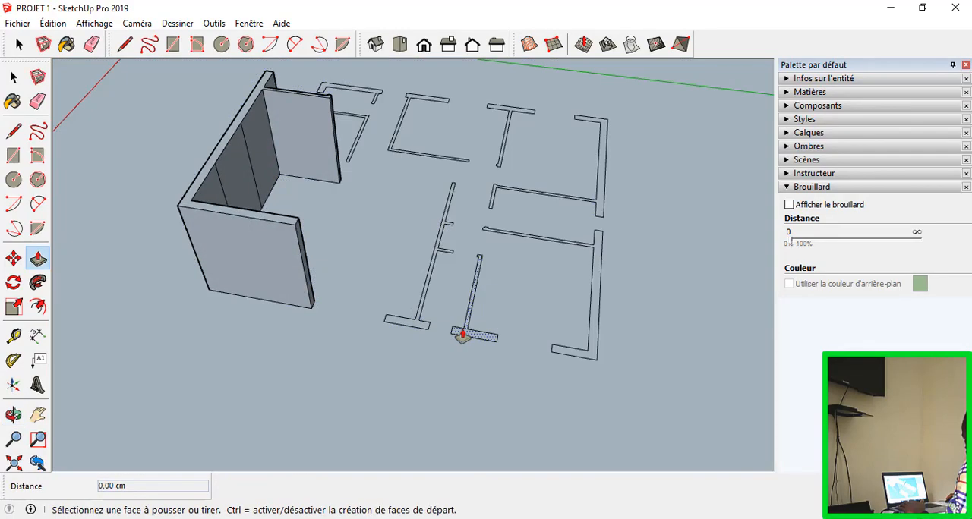
{"action": "left_click", "coordinate": [462, 334]}
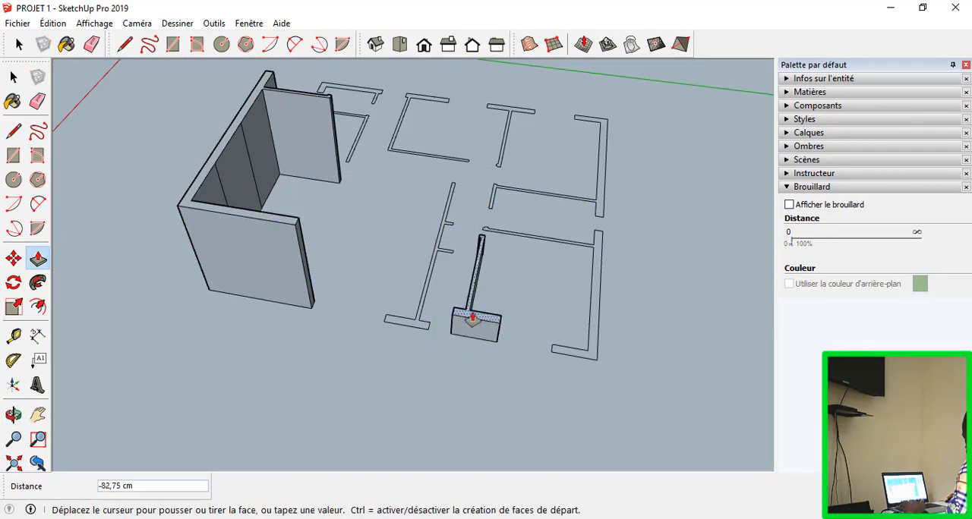
{"action": "left_click", "coordinate": [212, 173]}
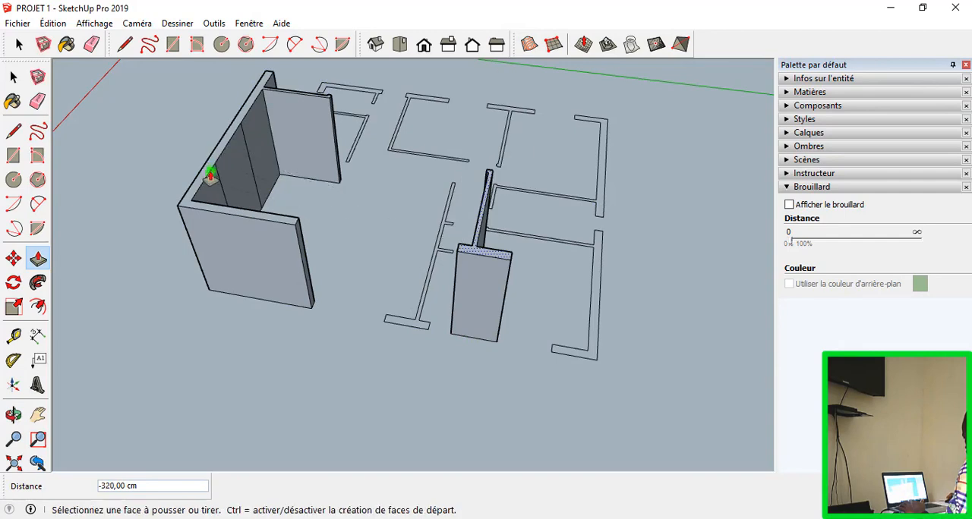
{"action": "key", "text": "ctrl+z"}
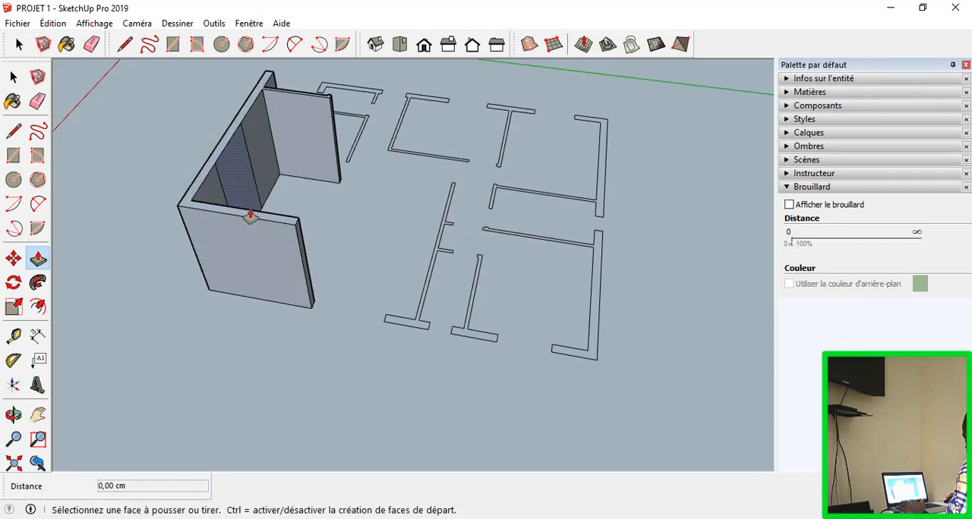
Step: Try repeating the last Push/Pull distance on the long partition and the opposite corner wall outline, undoing each extrusion
{"action": "double_click", "coordinate": [415, 326]}
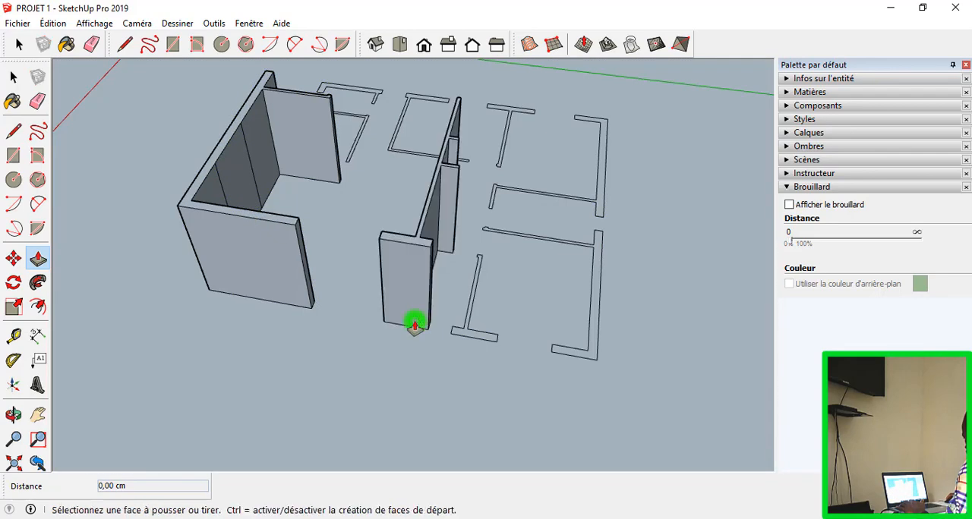
{"action": "middle_click_drag", "start_coordinate": [415, 326], "coordinate": [387, 310]}
{"action": "key", "text": "ctrl+z"}
{"action": "double_click", "coordinate": [408, 318]}
{"action": "key", "text": "ctrl+z"}
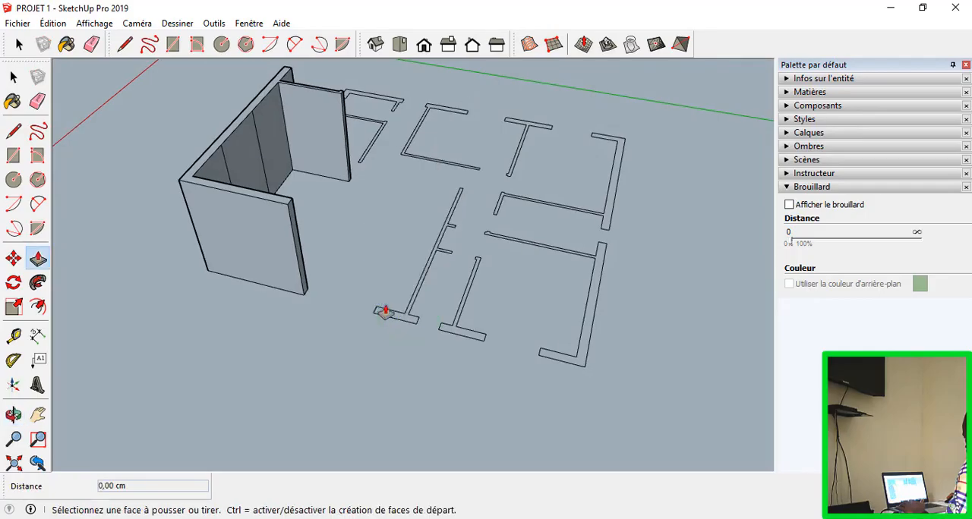
{"action": "double_click", "coordinate": [579, 361]}
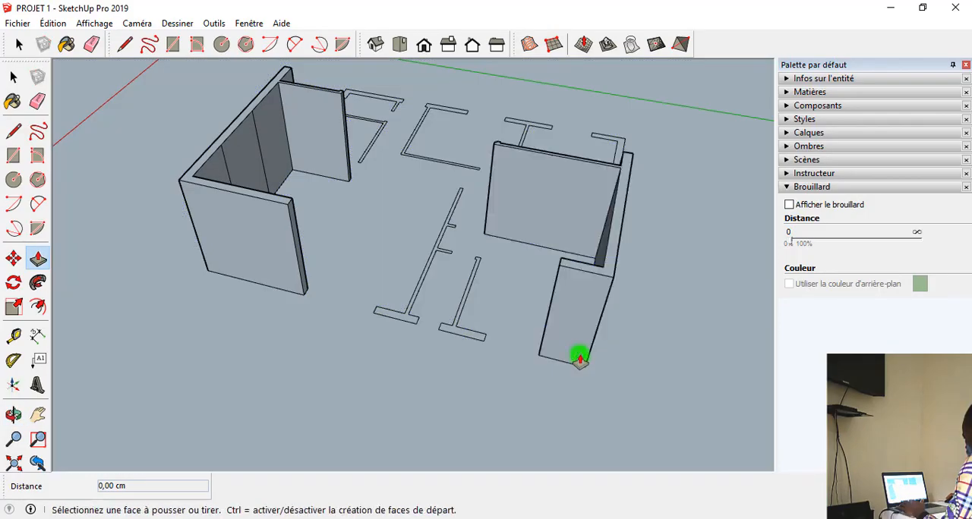
{"action": "key", "text": "ctrl+z"}
{"action": "mouse_move", "coordinate": [511, 356]}
{"action": "middle_mouse_down"}
{"action": "mouse_move", "coordinate": [266, 205]}
{"action": "mouse_move", "coordinate": [158, 263]}
{"action": "mouse_move", "coordinate": [215, 89]}
{"action": "mouse_move", "coordinate": [289, 343]}
{"action": "mouse_move", "coordinate": [403, 381]}
{"action": "middle_mouse_up"}
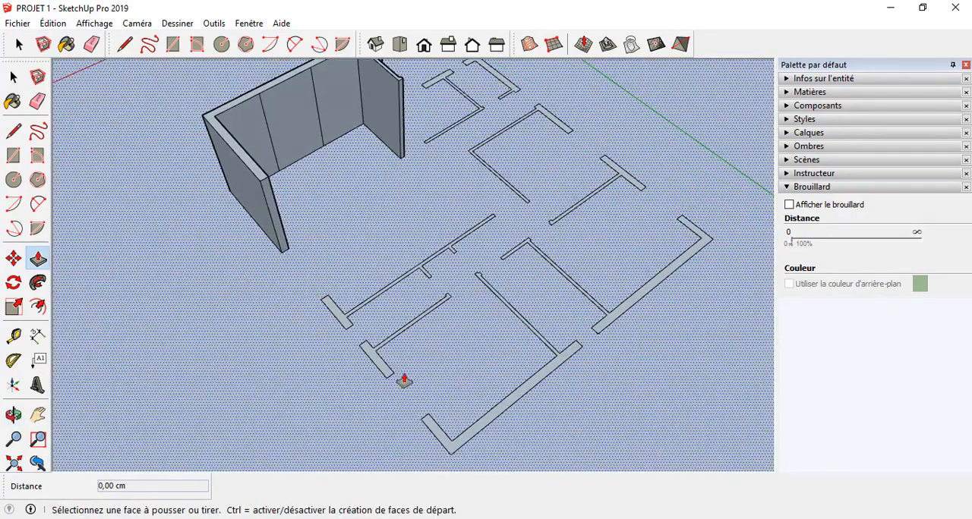
{"action": "scroll", "coordinate": [516, 304], "scroll_direction": "down", "scroll_amount": 12}
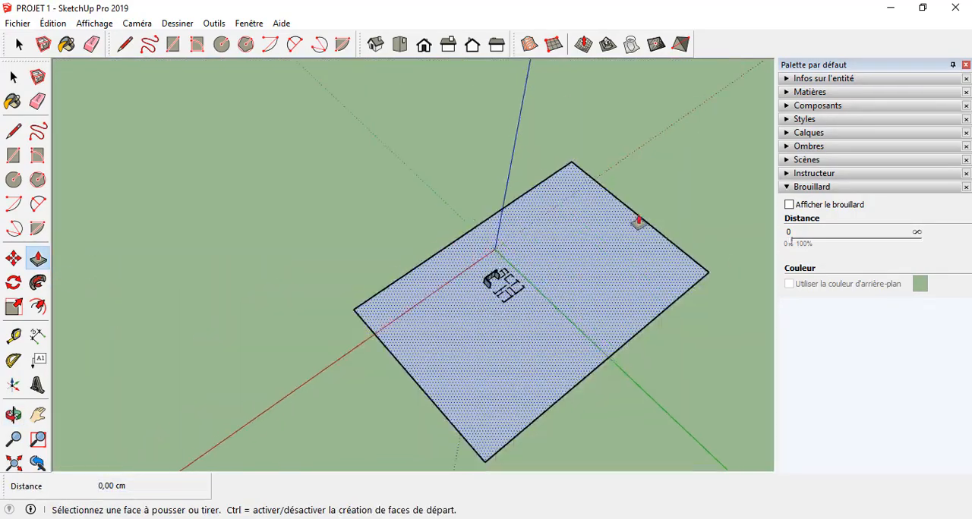
{"action": "scroll", "coordinate": [471, 180], "scroll_direction": "up", "scroll_amount": 8}
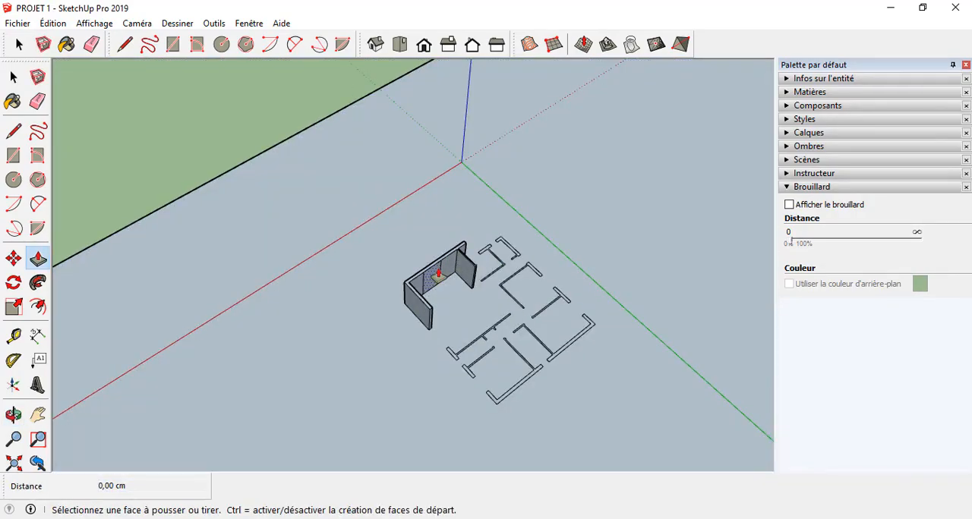
{"action": "mouse_move", "coordinate": [409, 290]}
{"action": "middle_mouse_down"}
{"action": "mouse_move", "coordinate": [491, 390]}
{"action": "mouse_move", "coordinate": [445, 321]}
{"action": "mouse_move", "coordinate": [281, 256]}
{"action": "mouse_move", "coordinate": [356, 353]}
{"action": "mouse_move", "coordinate": [546, 372]}
{"action": "middle_mouse_up"}
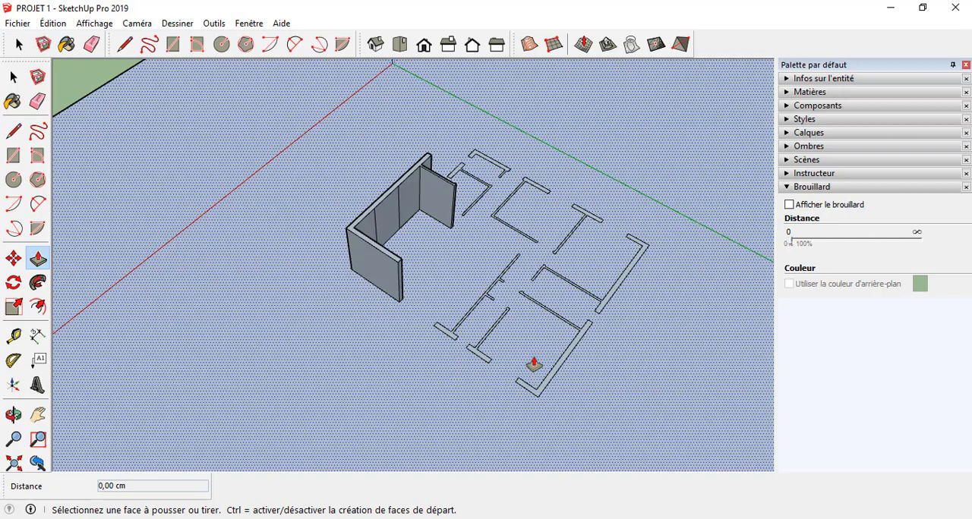
{"action": "scroll", "coordinate": [373, 263], "scroll_direction": "up", "scroll_amount": 2}
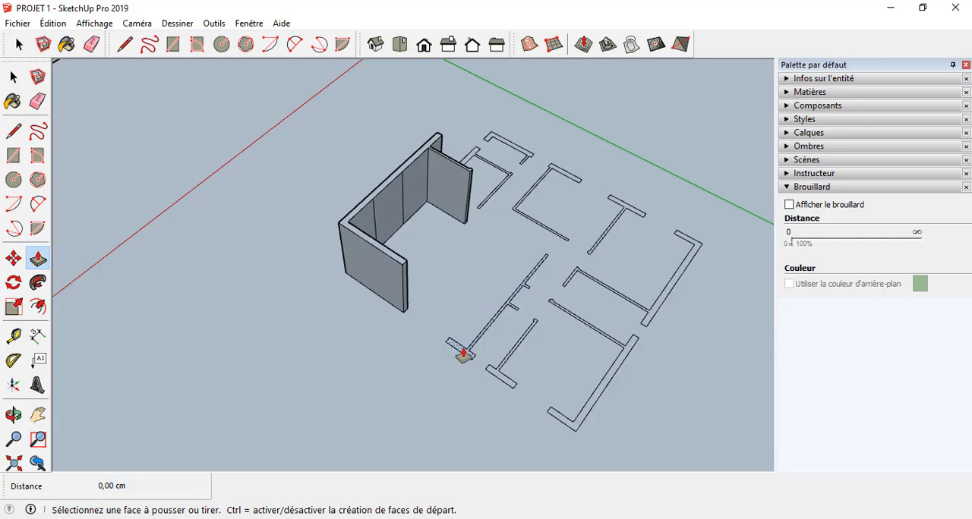
{"action": "middle_click_drag", "start_coordinate": [459, 365], "coordinate": [436, 388]}
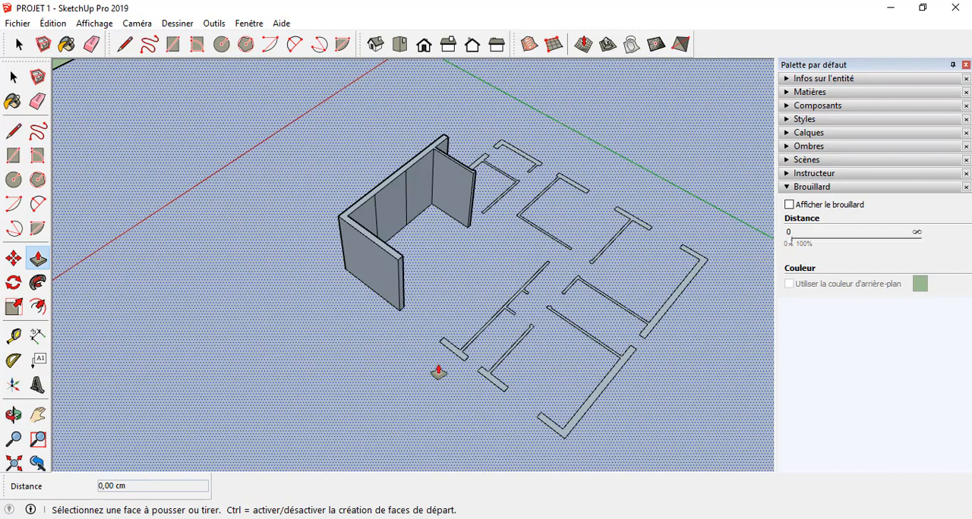
{"action": "key", "text": "space"}
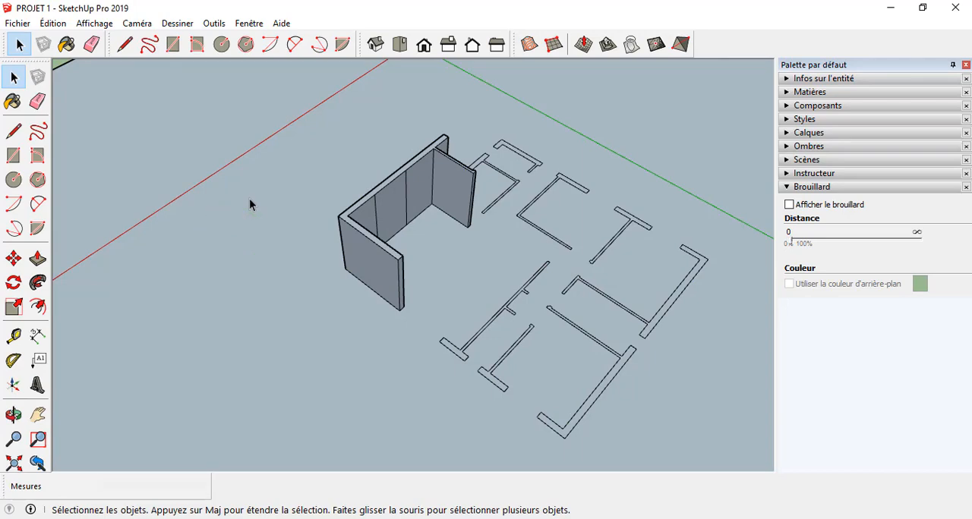
Step: Reverse the orientation of all connected faces of the ground surface, floor plan outlines and extruded wall, and clear the selection
{"action": "triple_click", "coordinate": [249, 198]}
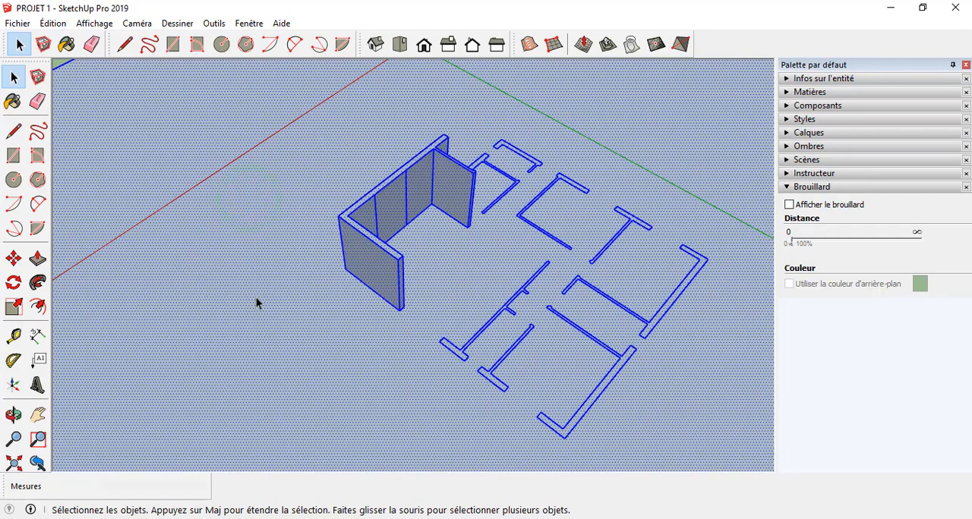
{"action": "right_click", "coordinate": [262, 266]}
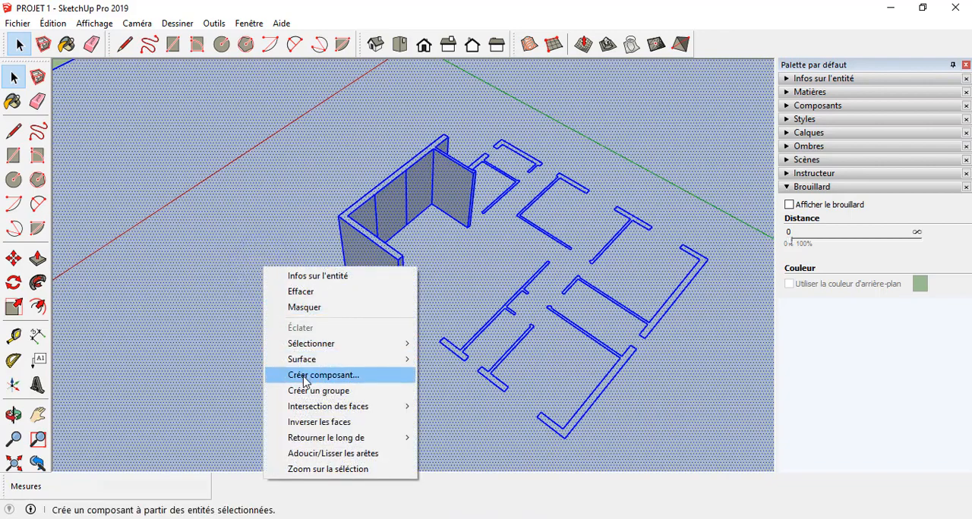
{"action": "mouse_move", "coordinate": [306, 407]}
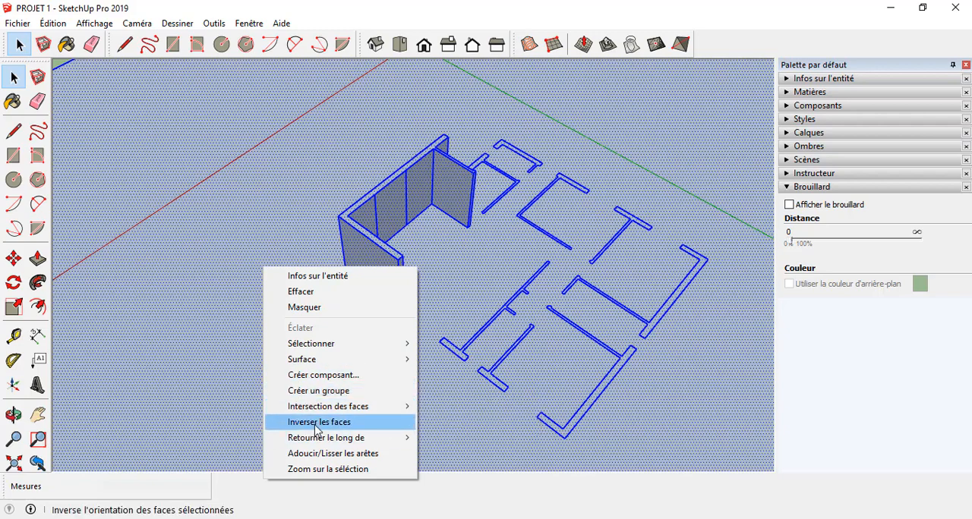
{"action": "left_click", "coordinate": [316, 422]}
{"action": "scroll", "coordinate": [341, 373], "scroll_direction": "down", "scroll_amount": 5}
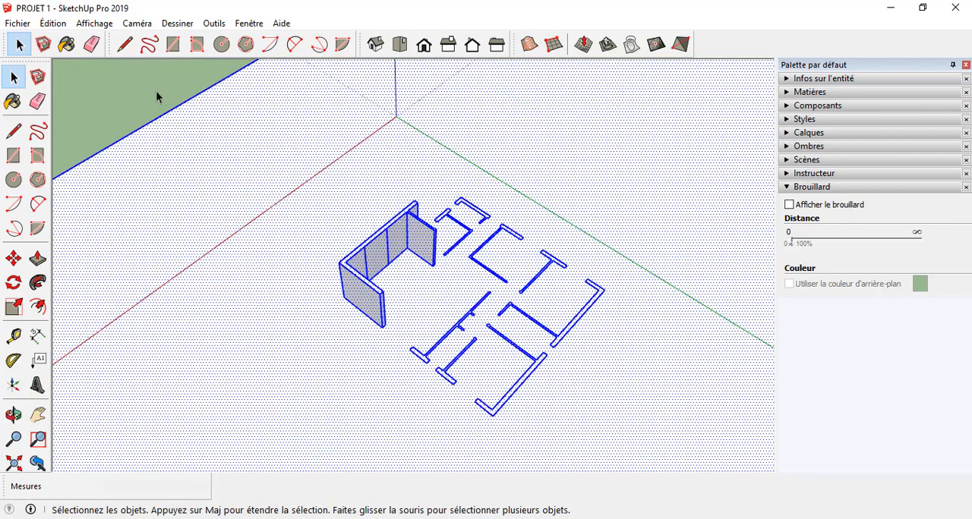
{"action": "left_click", "coordinate": [126, 45]}
{"action": "left_click", "coordinate": [14, 77]}
{"action": "left_click", "coordinate": [111, 101]}
{"action": "middle_click_drag", "start_coordinate": [129, 138], "coordinate": [264, 253]}
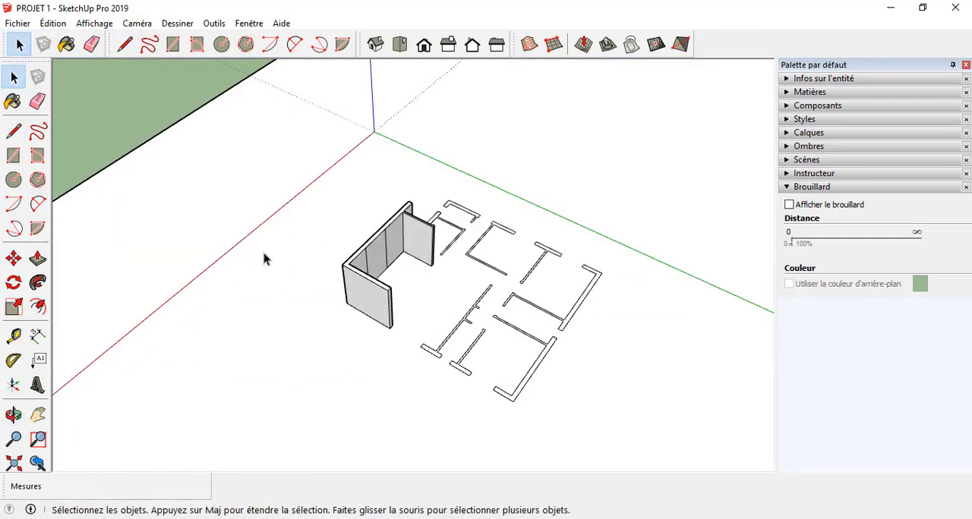
{"action": "triple_click", "coordinate": [269, 293]}
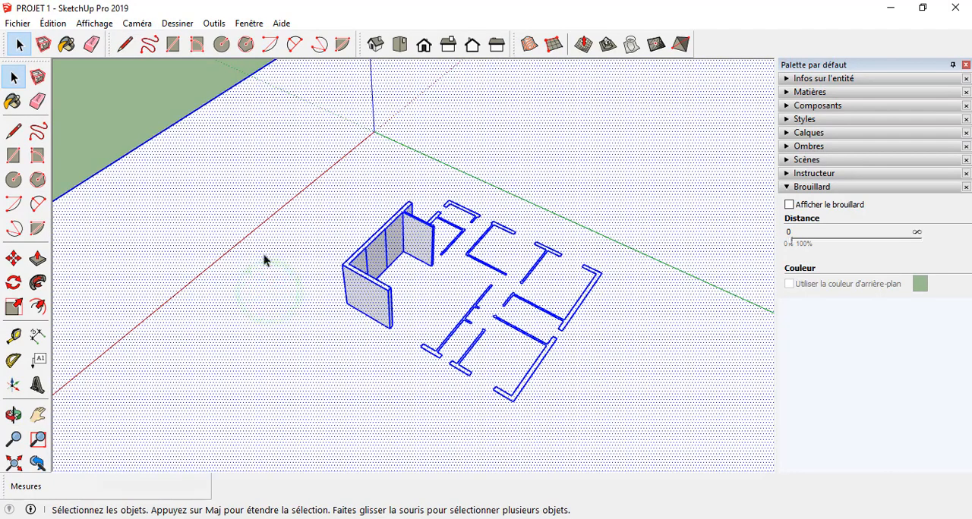
{"action": "left_click", "coordinate": [131, 95]}
{"action": "triple_click", "coordinate": [215, 296]}
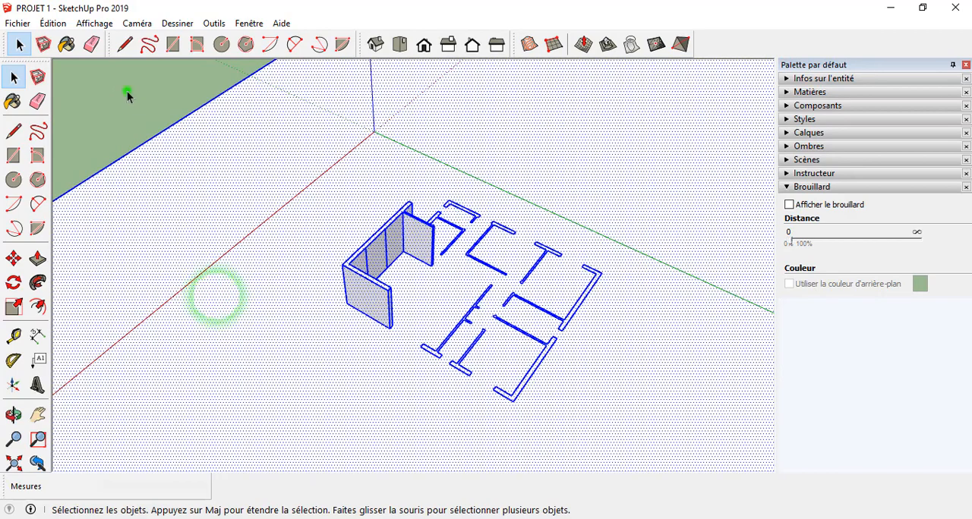
{"action": "left_click", "coordinate": [127, 91]}
{"action": "triple_click", "coordinate": [236, 243]}
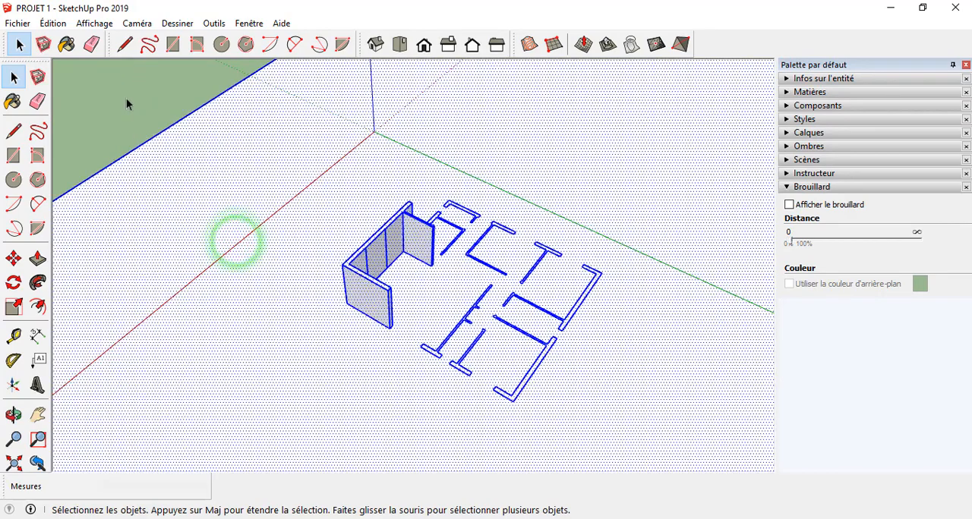
{"action": "left_click", "coordinate": [125, 90]}
Step: Extrude the long partition outline with two short stubs upward by 320 cm using Push/Pull
{"action": "middle_click_drag", "start_coordinate": [389, 254], "coordinate": [413, 329]}
{"action": "scroll", "coordinate": [412, 329], "scroll_direction": "up", "scroll_amount": 2}
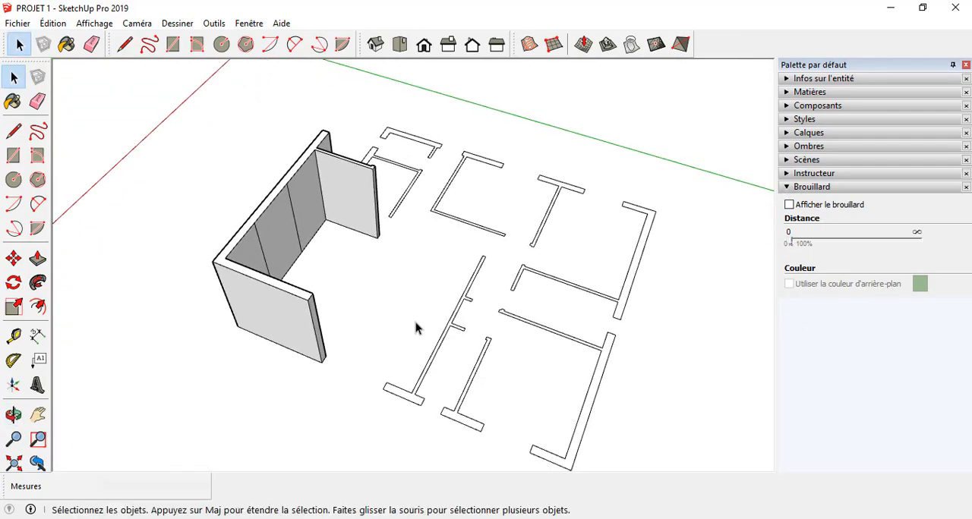
{"action": "key", "text": "p"}
{"action": "left_click", "coordinate": [403, 390]}
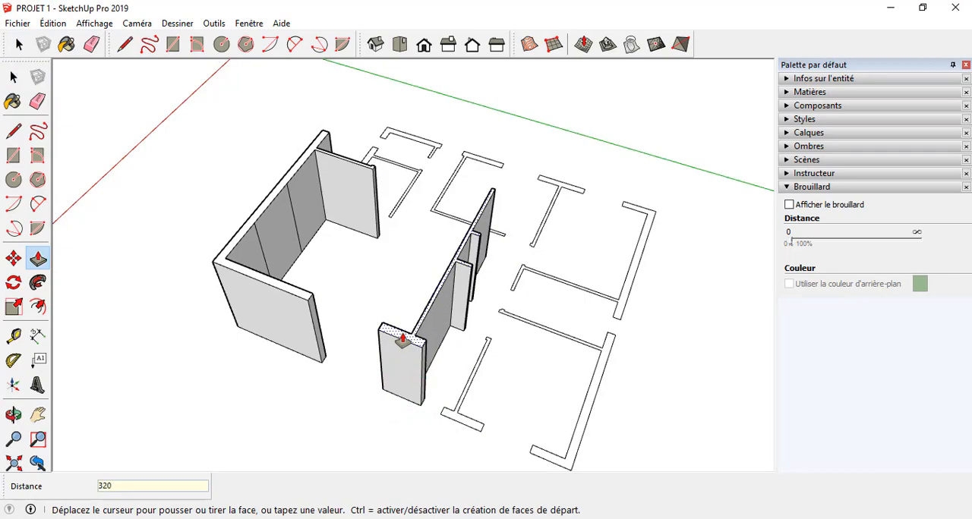
{"action": "key", "text": "Return"}
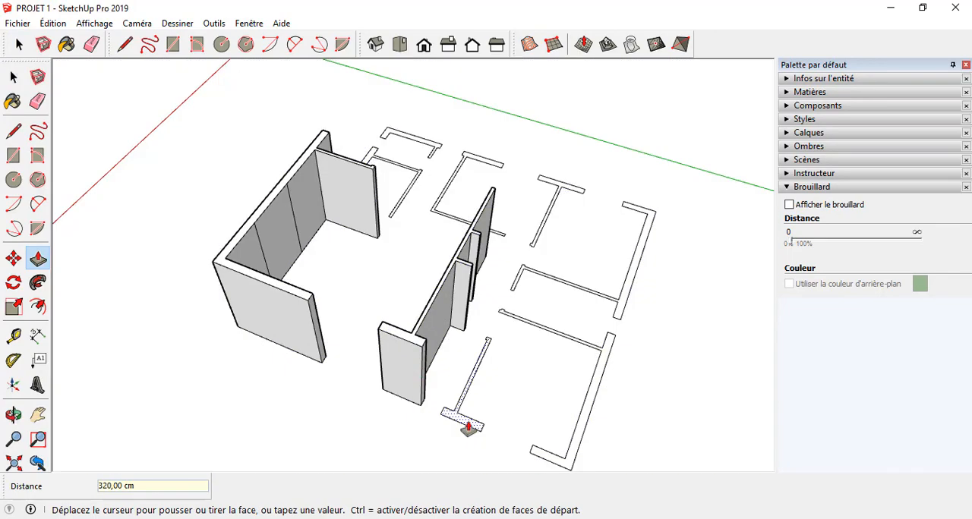
Step: Extrude all remaining wall and partition outlines by repeating the last 320 cm Push/Pull distance on each face
{"action": "double_click", "coordinate": [468, 427]}
{"action": "middle_click_drag", "start_coordinate": [466, 418], "coordinate": [299, 340]}
{"action": "double_click", "coordinate": [518, 425]}
{"action": "middle_click_drag", "start_coordinate": [519, 425], "coordinate": [320, 433]}
{"action": "double_click", "coordinate": [447, 449]}
{"action": "double_click", "coordinate": [344, 387]}
{"action": "double_click", "coordinate": [348, 404]}
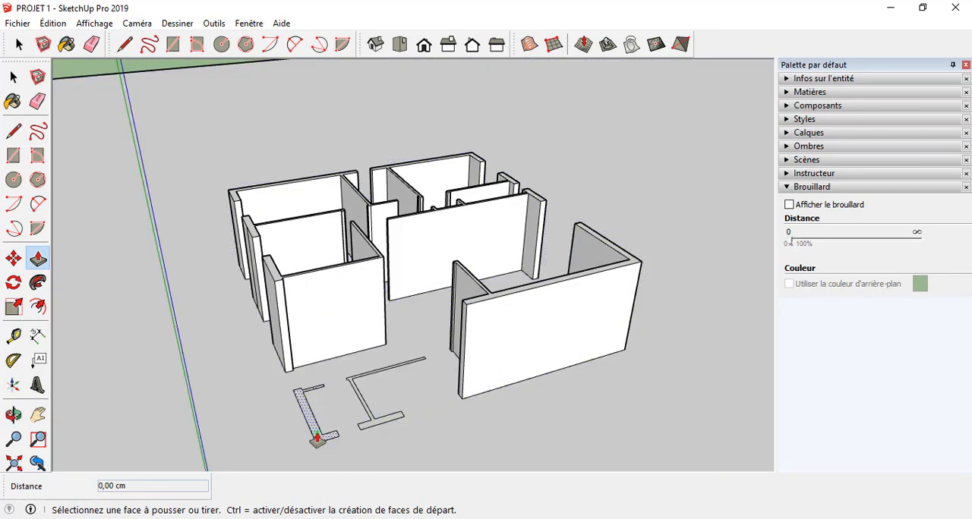
{"action": "double_click", "coordinate": [318, 431]}
{"action": "double_click", "coordinate": [374, 423]}
{"action": "middle_click_drag", "start_coordinate": [373, 422], "coordinate": [486, 331]}
{"action": "scroll", "coordinate": [484, 193], "scroll_direction": "up", "scroll_amount": 6}
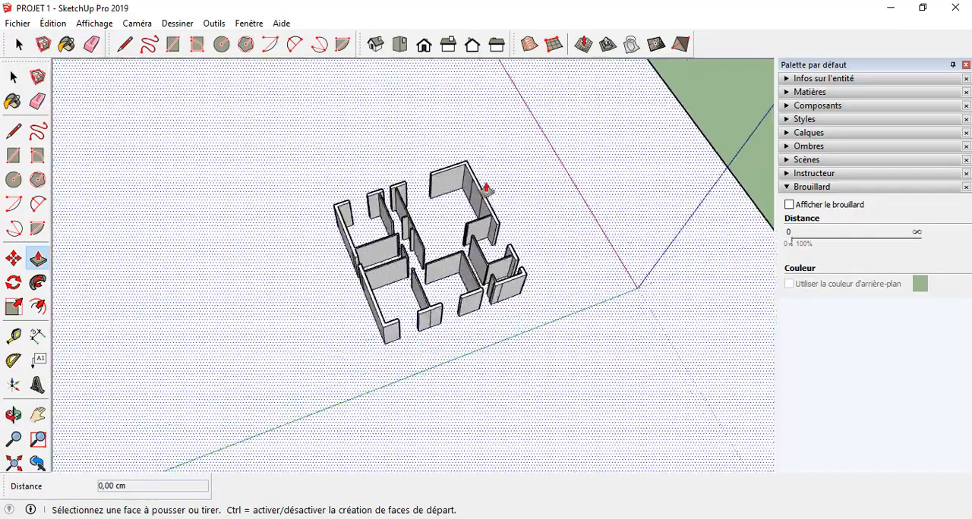
Step: Examine the extruded house walls from several sides, focusing on the openings between the exterior walls
{"action": "middle_click_drag", "start_coordinate": [389, 243], "coordinate": [590, 332]}
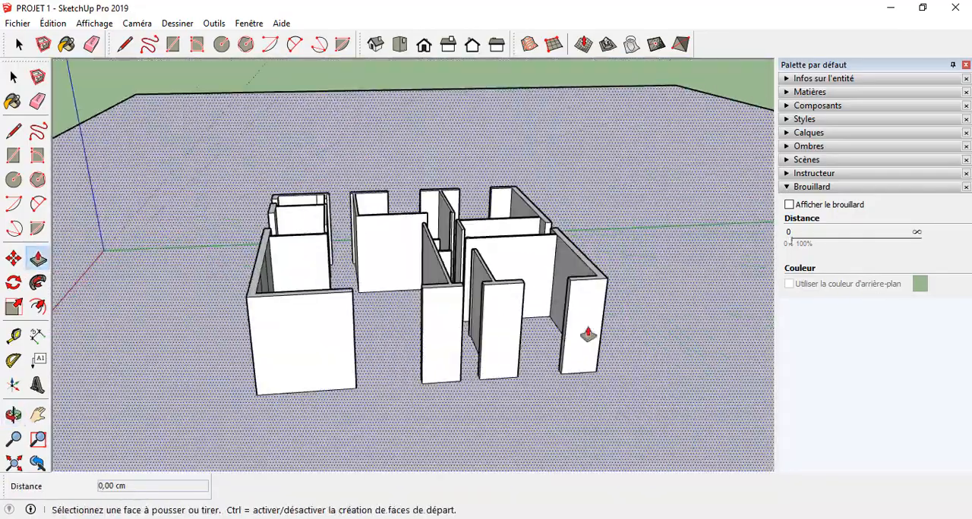
{"action": "scroll", "coordinate": [310, 280], "scroll_direction": "up", "scroll_amount": 4}
{"action": "middle_click_drag", "start_coordinate": [310, 280], "coordinate": [175, 362]}
{"action": "scroll", "coordinate": [261, 185], "scroll_direction": "down", "scroll_amount": 6}
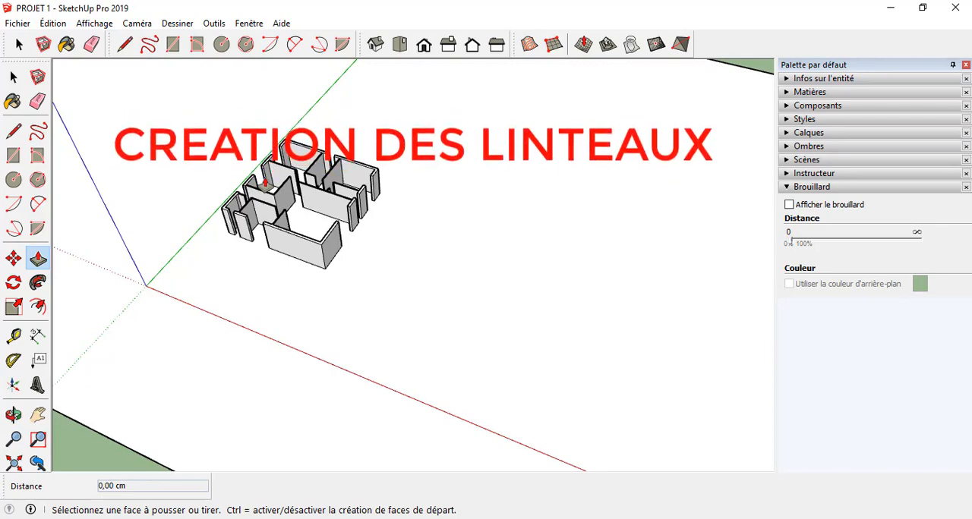
{"action": "scroll", "coordinate": [265, 183], "scroll_direction": "up", "scroll_amount": 6}
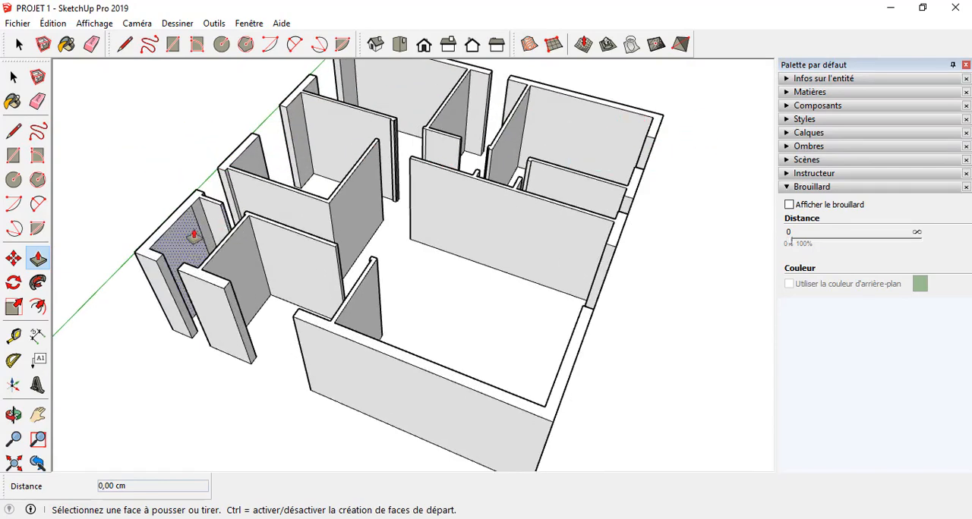
{"action": "middle_click_drag", "start_coordinate": [194, 236], "coordinate": [354, 273]}
{"action": "middle_click_drag", "start_coordinate": [282, 191], "coordinate": [325, 245]}
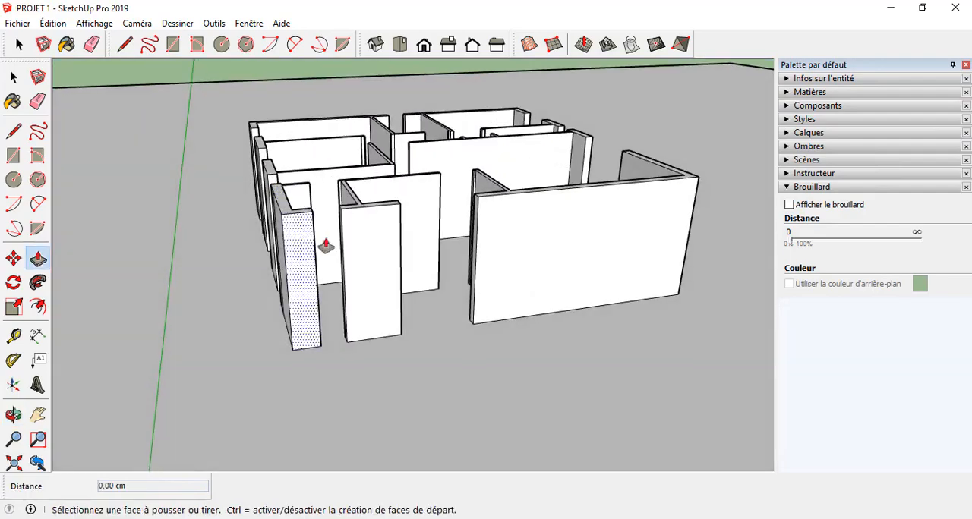
{"action": "middle_click_drag", "start_coordinate": [326, 289], "coordinate": [260, 438]}
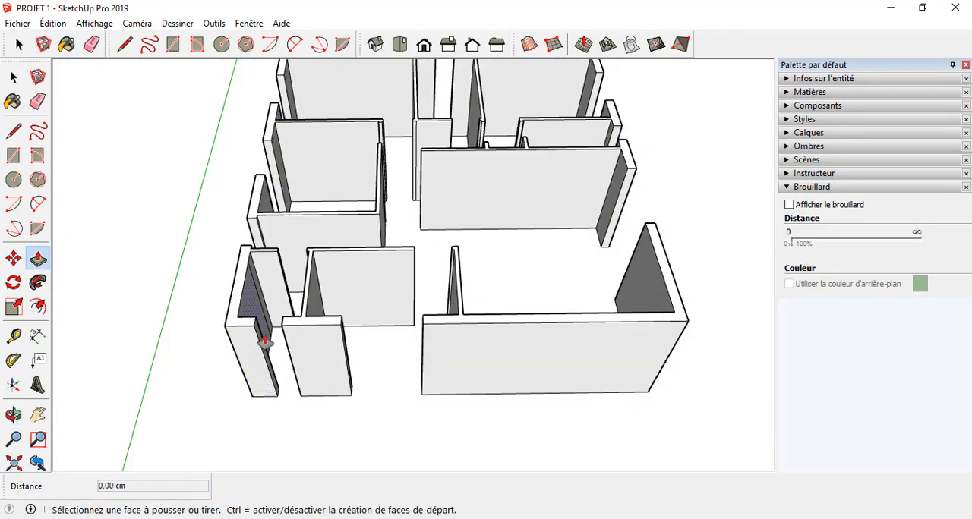
{"action": "middle_click_drag", "start_coordinate": [607, 332], "coordinate": [614, 414]}
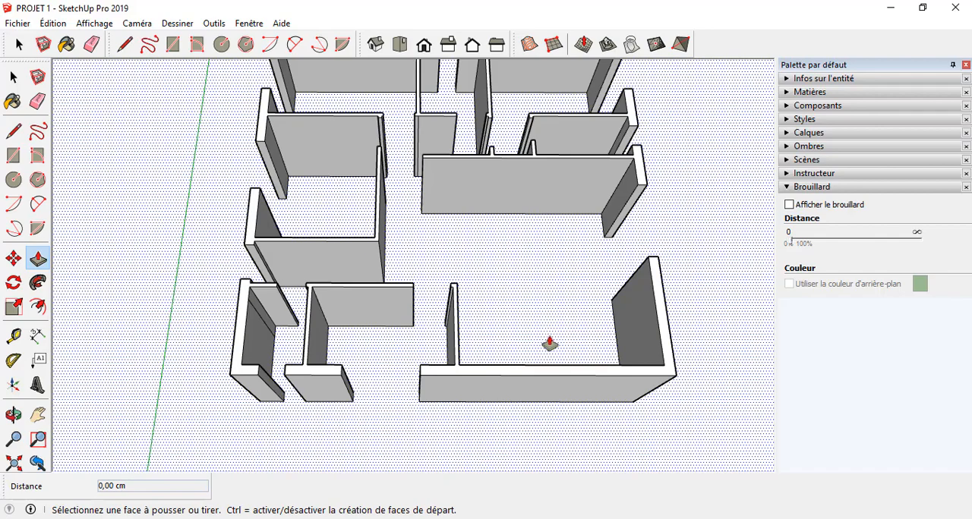
{"action": "middle_click_drag", "start_coordinate": [549, 343], "coordinate": [319, 395]}
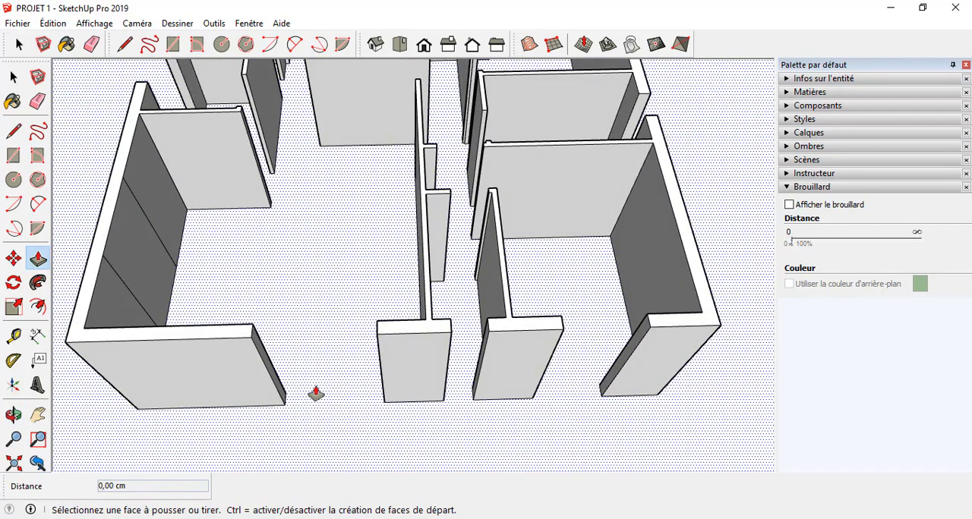
{"action": "middle_click_drag", "start_coordinate": [466, 375], "coordinate": [365, 373]}
Step: Examine the interior door openings between the partitions and the facade openings that need lintels
{"action": "scroll", "coordinate": [365, 373], "scroll_direction": "up", "scroll_amount": 5}
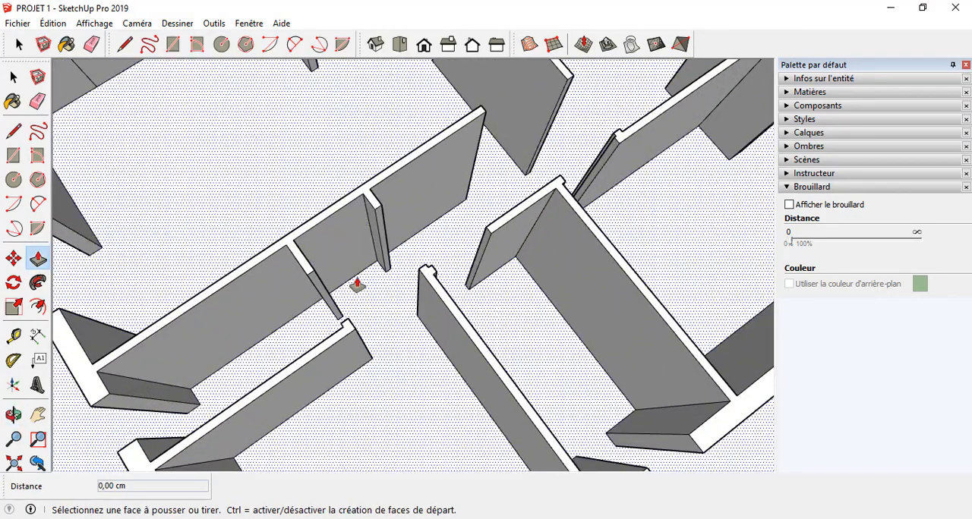
{"action": "scroll", "coordinate": [365, 304], "scroll_direction": "down", "scroll_amount": 5}
{"action": "scroll", "coordinate": [440, 302], "scroll_direction": "up", "scroll_amount": 6}
{"action": "middle_click_drag", "start_coordinate": [430, 300], "coordinate": [353, 311]}
{"action": "scroll", "coordinate": [347, 200], "scroll_direction": "down", "scroll_amount": 4}
{"action": "scroll", "coordinate": [451, 284], "scroll_direction": "down", "scroll_amount": 4}
{"action": "middle_click_drag", "start_coordinate": [540, 265], "coordinate": [357, 319]}
{"action": "scroll", "coordinate": [508, 330], "scroll_direction": "up", "scroll_amount": 5}
{"action": "scroll", "coordinate": [455, 308], "scroll_direction": "down", "scroll_amount": 5}
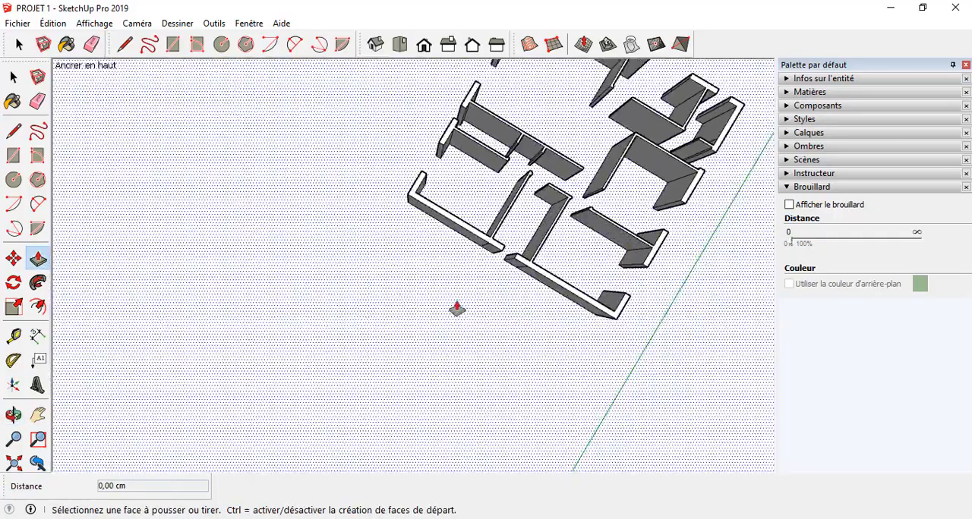
{"action": "scroll", "coordinate": [410, 296], "scroll_direction": "up", "scroll_amount": 5}
{"action": "middle_click_drag", "start_coordinate": [456, 308], "coordinate": [367, 330]}
{"action": "scroll", "coordinate": [393, 295], "scroll_direction": "down", "scroll_amount": 4}
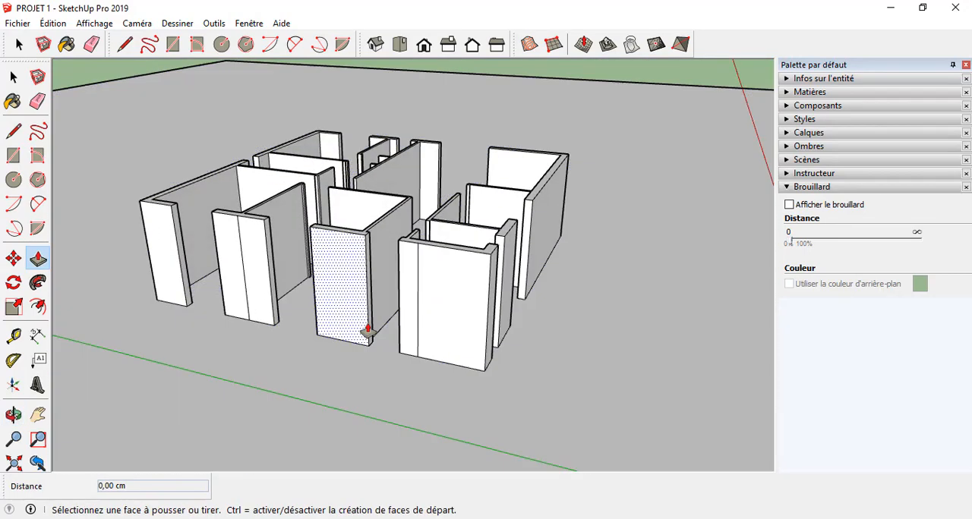
{"action": "scroll", "coordinate": [365, 304], "scroll_direction": "up", "scroll_amount": 3}
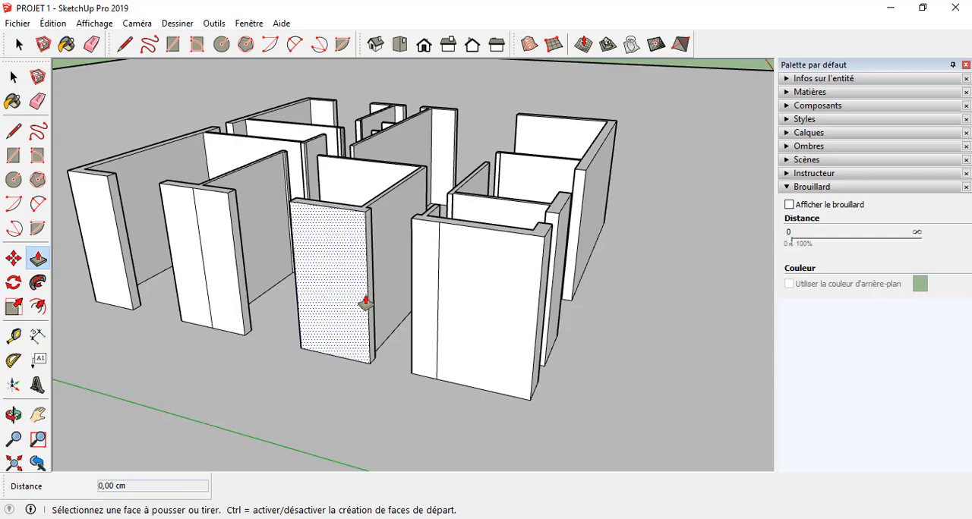
{"action": "scroll", "coordinate": [418, 296], "scroll_direction": "up", "scroll_amount": 4}
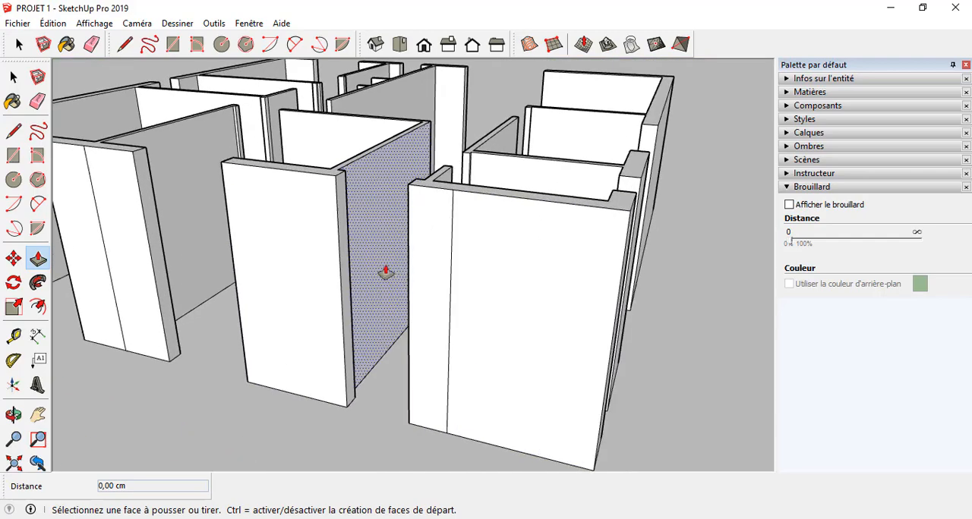
{"action": "mouse_move", "coordinate": [386, 273]}
{"action": "middle_mouse_down"}
{"action": "mouse_move", "coordinate": [447, 341]}
{"action": "mouse_move", "coordinate": [462, 339]}
{"action": "mouse_move", "coordinate": [435, 280]}
{"action": "middle_mouse_up"}
{"action": "scroll", "coordinate": [464, 339], "scroll_direction": "up", "scroll_amount": 4}
{"action": "scroll", "coordinate": [308, 282], "scroll_direction": "down", "scroll_amount": 6}
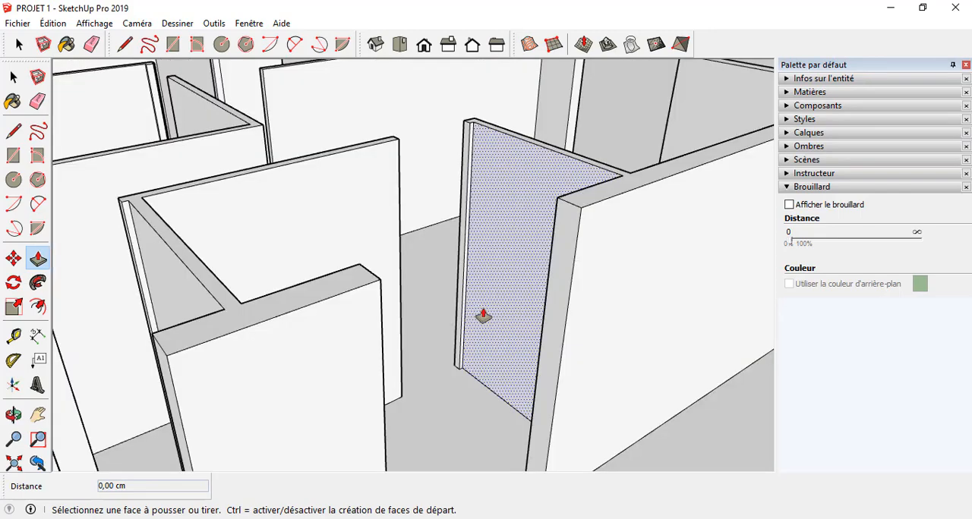
Step: Draw a vertical line down the long exterior wall's end face from the midpoint of its top edge
{"action": "key", "text": "l"}
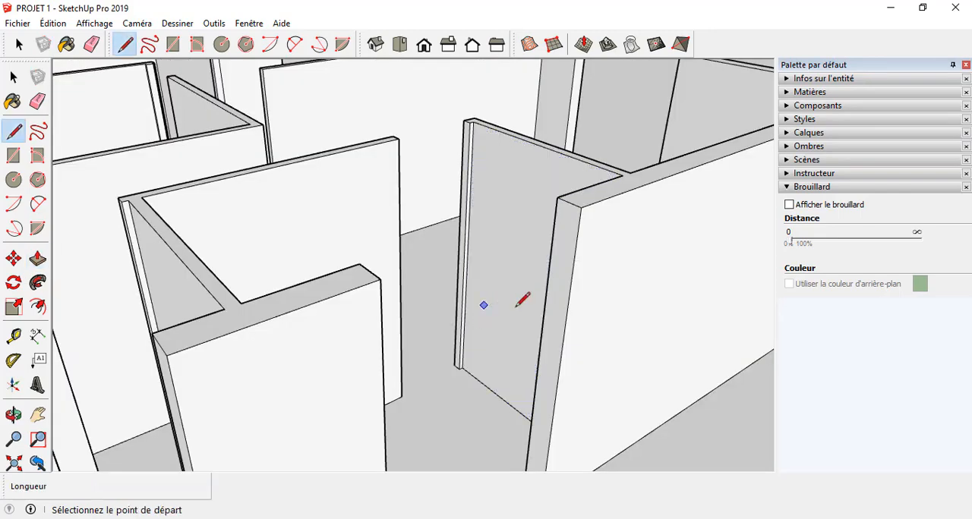
{"action": "middle_click_drag", "start_coordinate": [521, 297], "coordinate": [620, 238]}
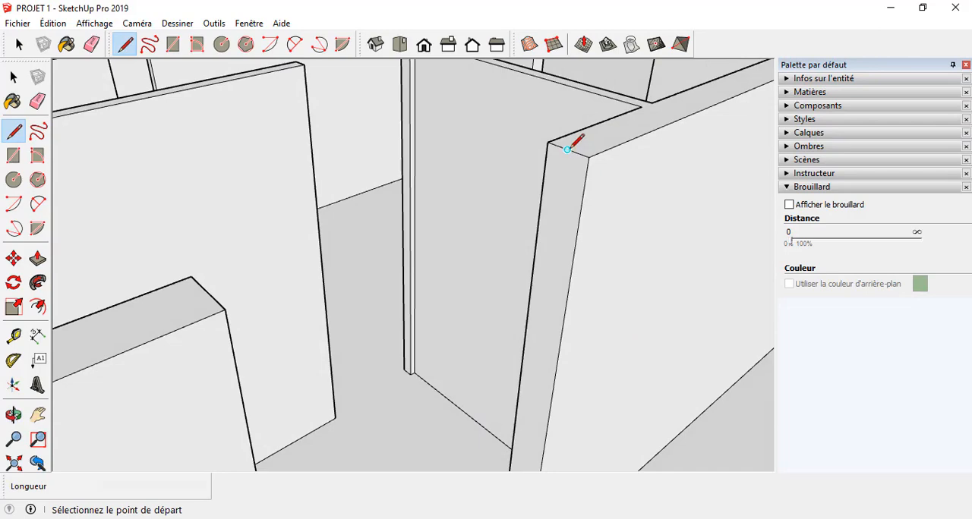
{"action": "scroll", "coordinate": [567, 150], "scroll_direction": "down", "scroll_amount": 5}
{"action": "scroll", "coordinate": [532, 152], "scroll_direction": "up", "scroll_amount": 5}
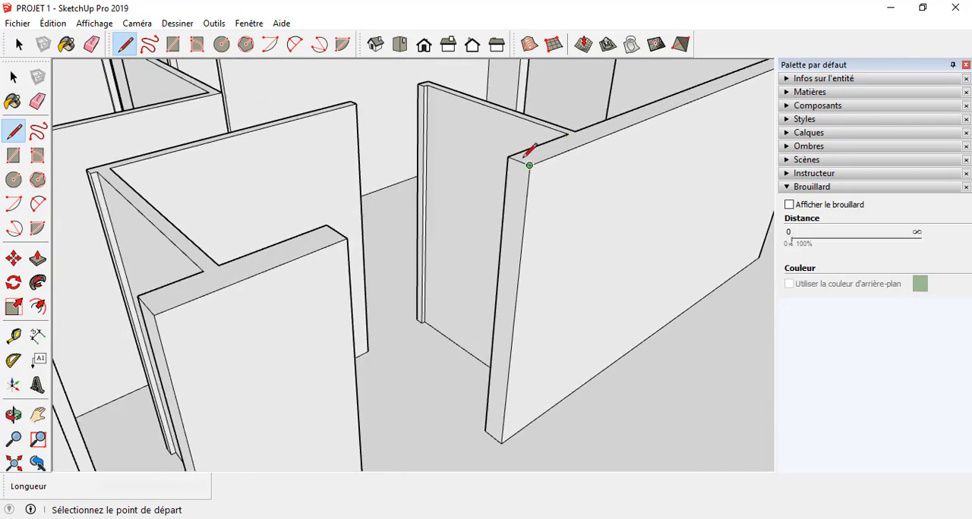
{"action": "left_click", "coordinate": [519, 161]}
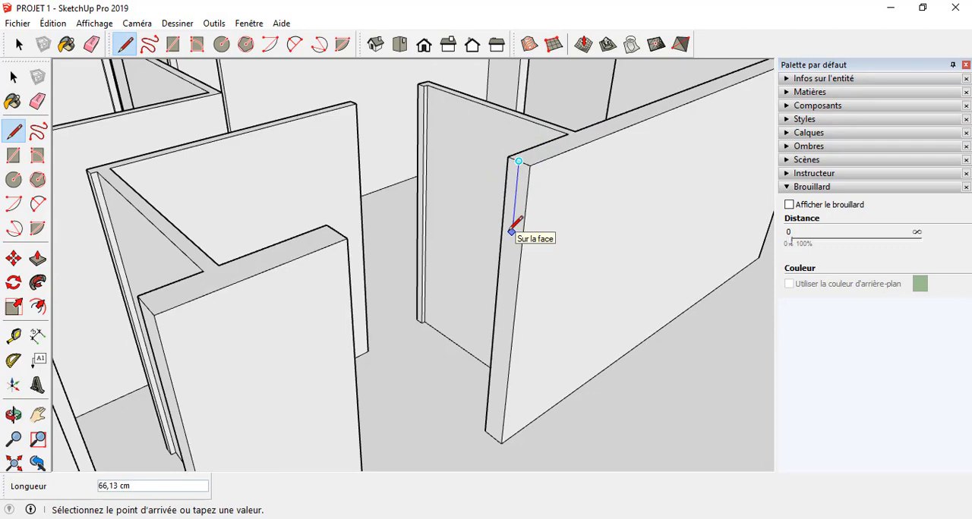
{"action": "key", "text": "Return"}
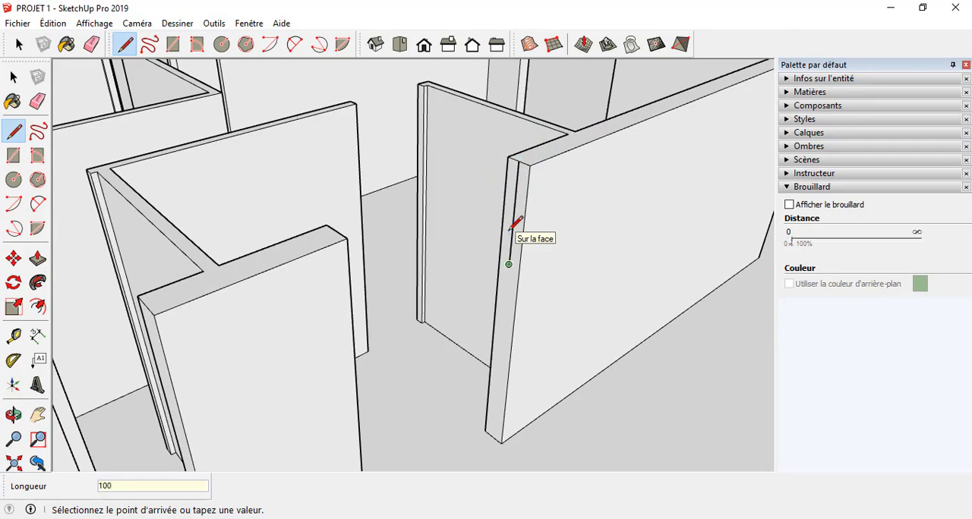
Step: Draw two 12 cm horizontal lines from the vertical line's lower end to both edges of the wall's end face
{"action": "scroll", "coordinate": [495, 263], "scroll_direction": "up", "scroll_amount": 3}
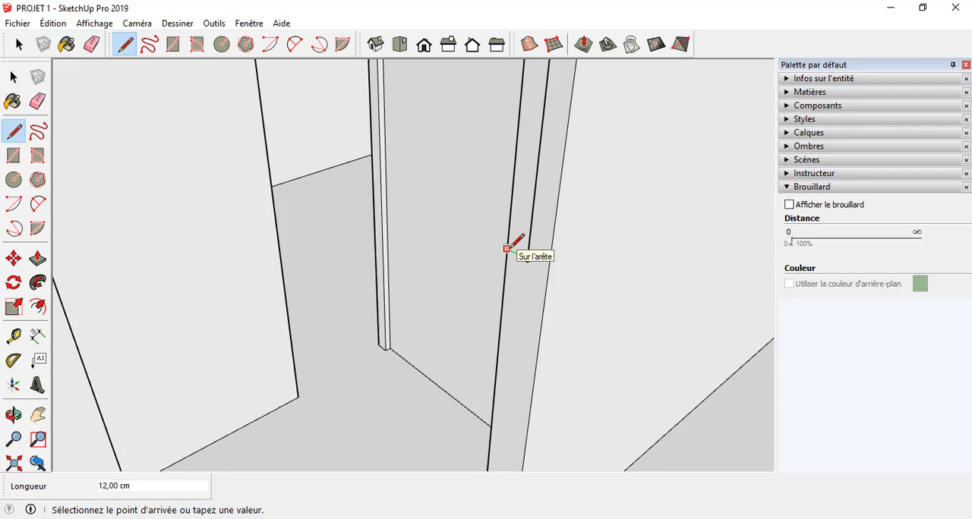
{"action": "scroll", "coordinate": [545, 266], "scroll_direction": "down", "scroll_amount": 5}
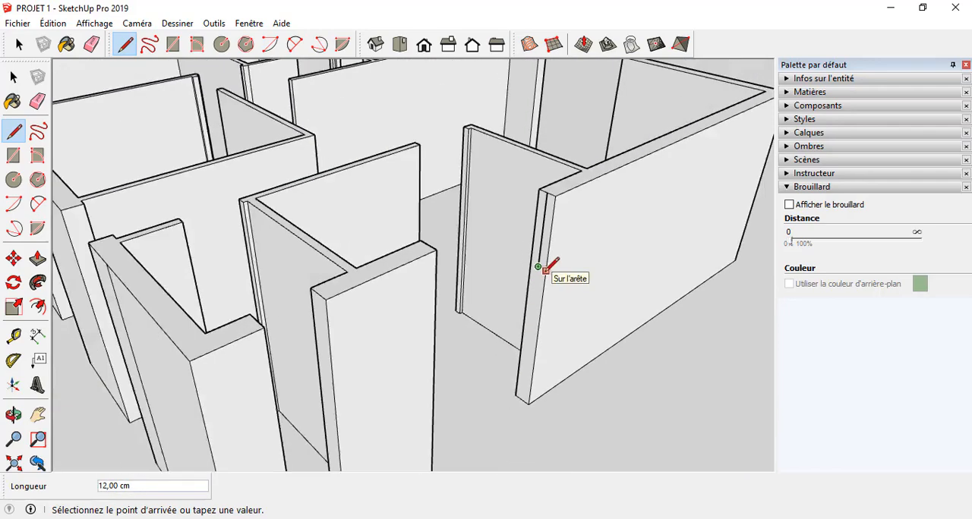
{"action": "scroll", "coordinate": [546, 269], "scroll_direction": "up", "scroll_amount": 5}
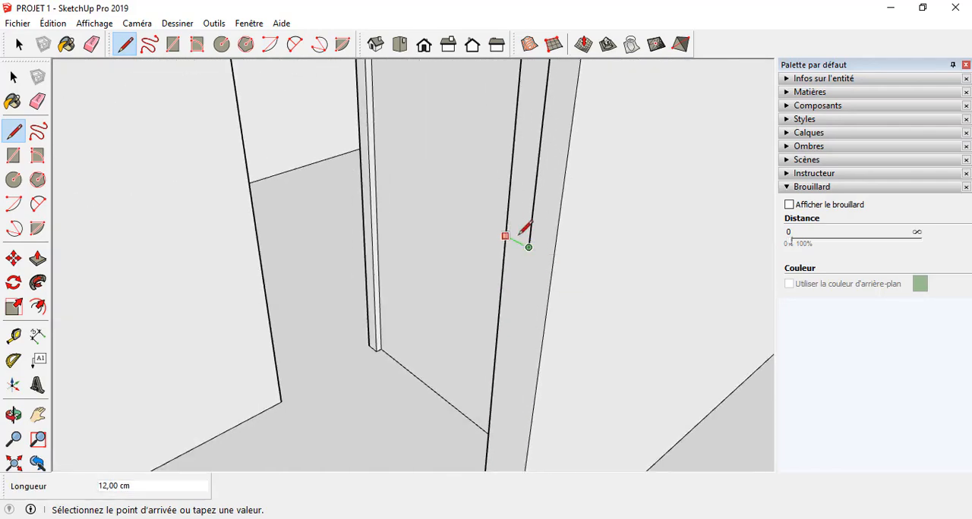
{"action": "left_click", "coordinate": [551, 258]}
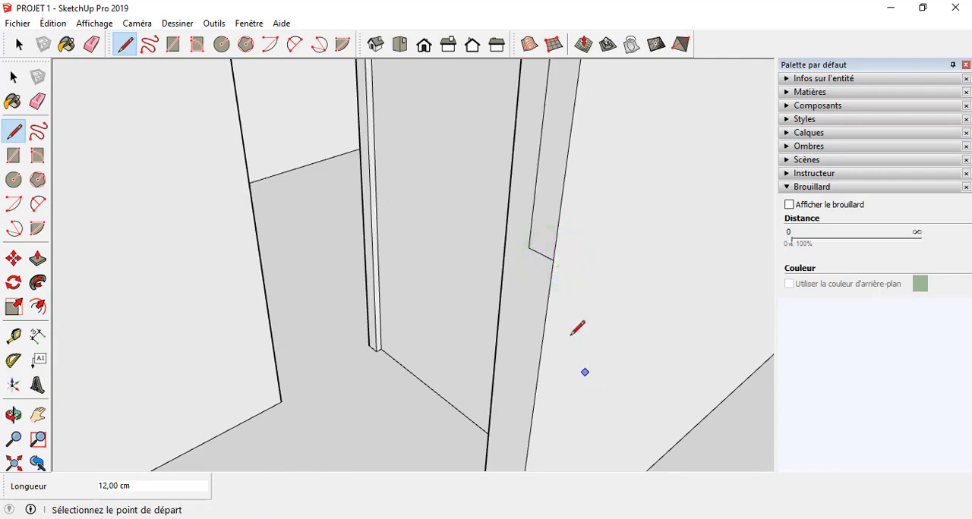
{"action": "left_click", "coordinate": [528, 247]}
{"action": "left_click", "coordinate": [505, 234]}
Step: Erase the vertical line on the long exterior wall's end face and extrude the face's upper part 180 cm across the opening
{"action": "key", "text": "e"}
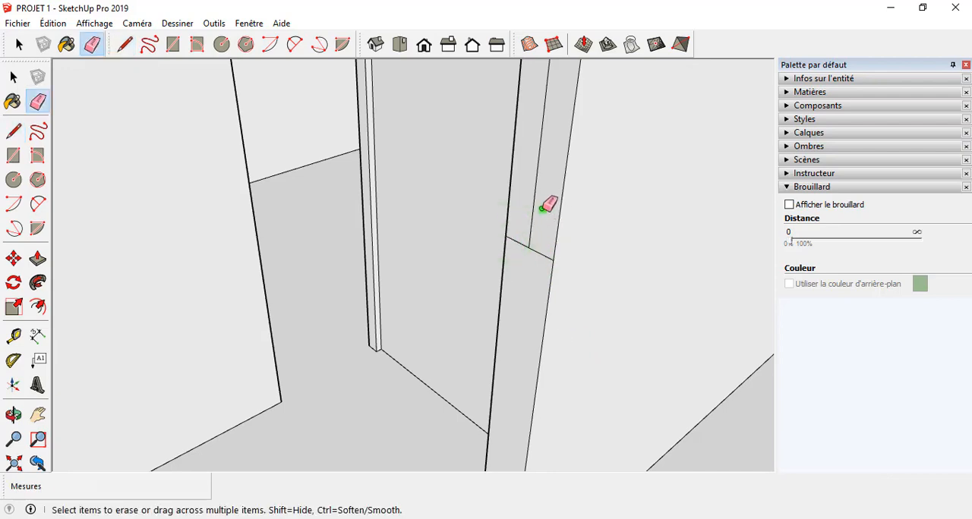
{"action": "left_click", "coordinate": [543, 206]}
{"action": "scroll", "coordinate": [492, 258], "scroll_direction": "down", "scroll_amount": 3}
{"action": "scroll", "coordinate": [496, 251], "scroll_direction": "down", "scroll_amount": 5}
{"action": "mouse_move", "coordinate": [496, 251]}
{"action": "middle_mouse_down"}
{"action": "mouse_move", "coordinate": [506, 151]}
{"action": "mouse_move", "coordinate": [594, 175]}
{"action": "mouse_move", "coordinate": [616, 220]}
{"action": "mouse_move", "coordinate": [558, 238]}
{"action": "middle_mouse_up"}
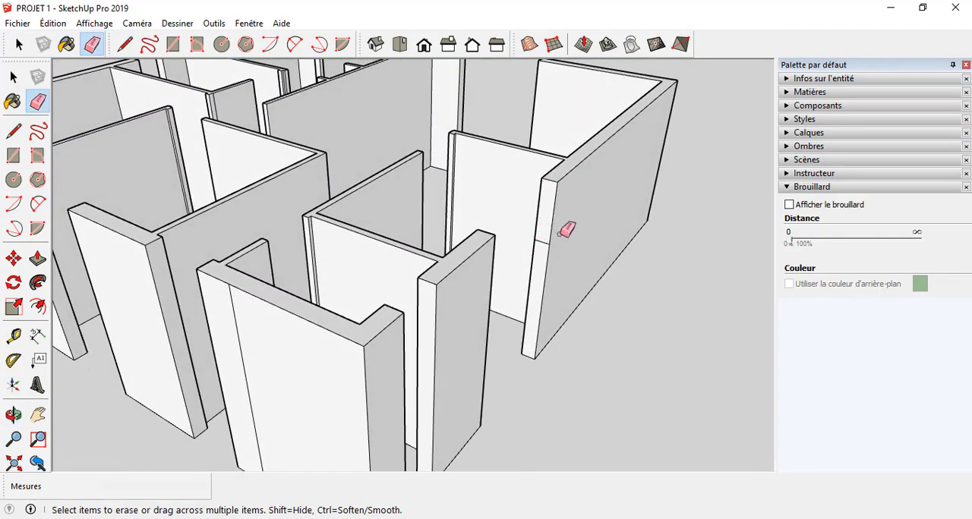
{"action": "key", "text": "p"}
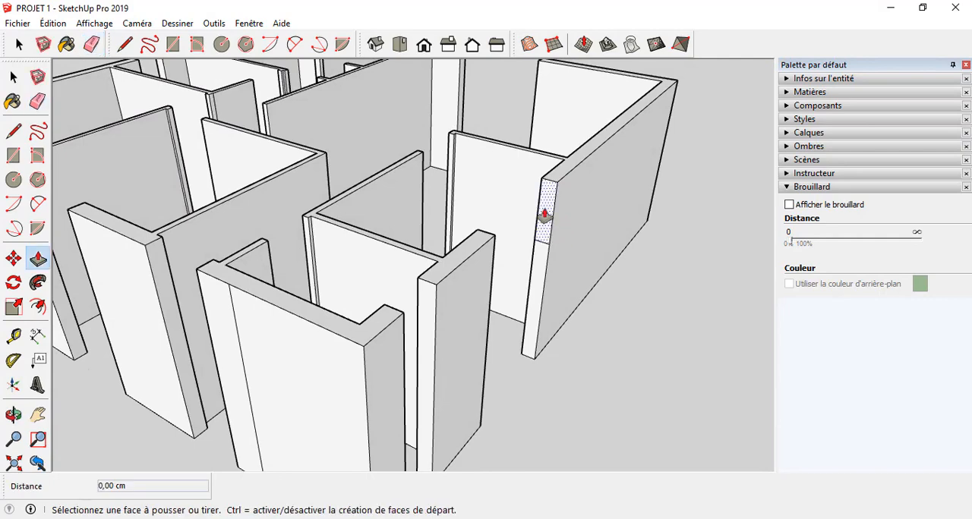
{"action": "left_click", "coordinate": [544, 216]}
{"action": "left_click", "coordinate": [496, 230]}
{"action": "middle_click_drag", "start_coordinate": [496, 230], "coordinate": [392, 257]}
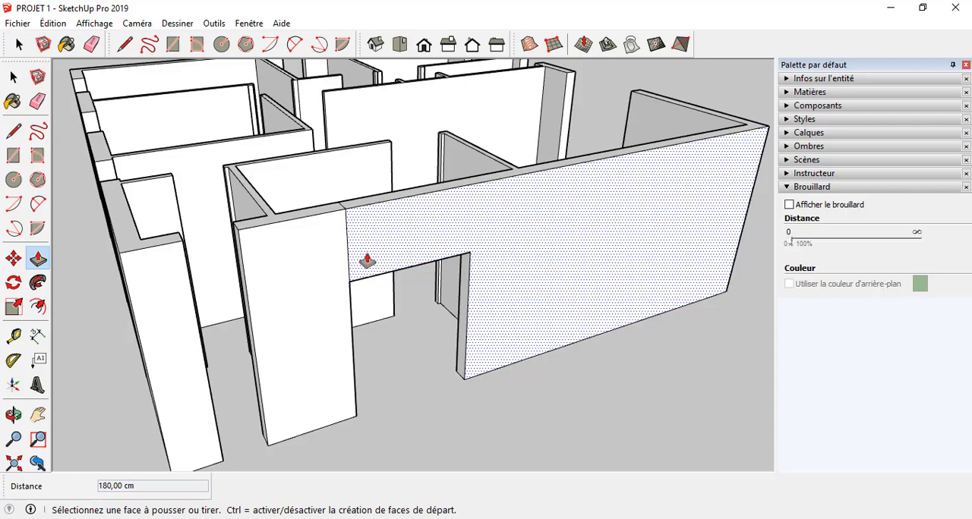
Step: Draw a 24 cm horizontal line across the free end face of the adjoining short wall, level with the new lintel's underside
{"action": "middle_click_drag", "start_coordinate": [371, 260], "coordinate": [239, 303]}
{"action": "scroll", "coordinate": [240, 304], "scroll_direction": "down", "scroll_amount": 4}
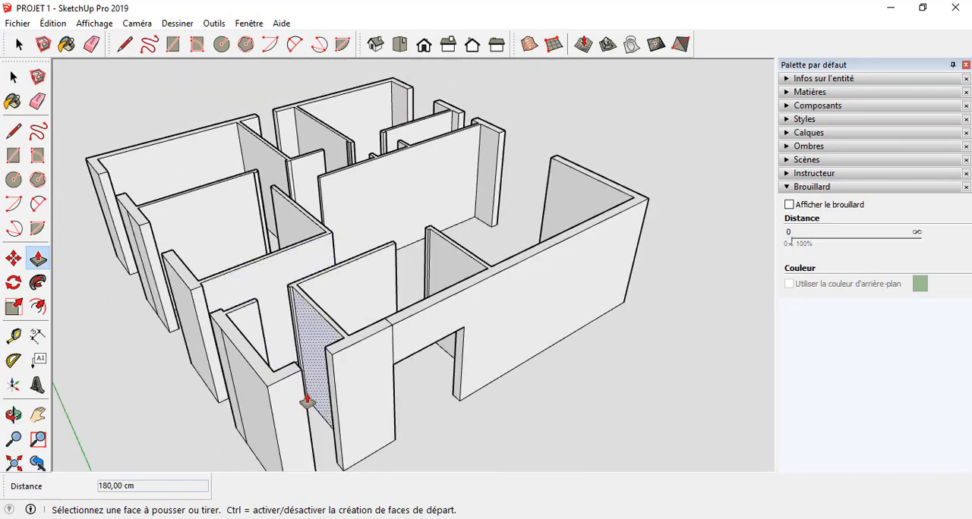
{"action": "scroll", "coordinate": [307, 401], "scroll_direction": "up", "scroll_amount": 3}
{"action": "middle_click_drag", "start_coordinate": [308, 397], "coordinate": [439, 209]}
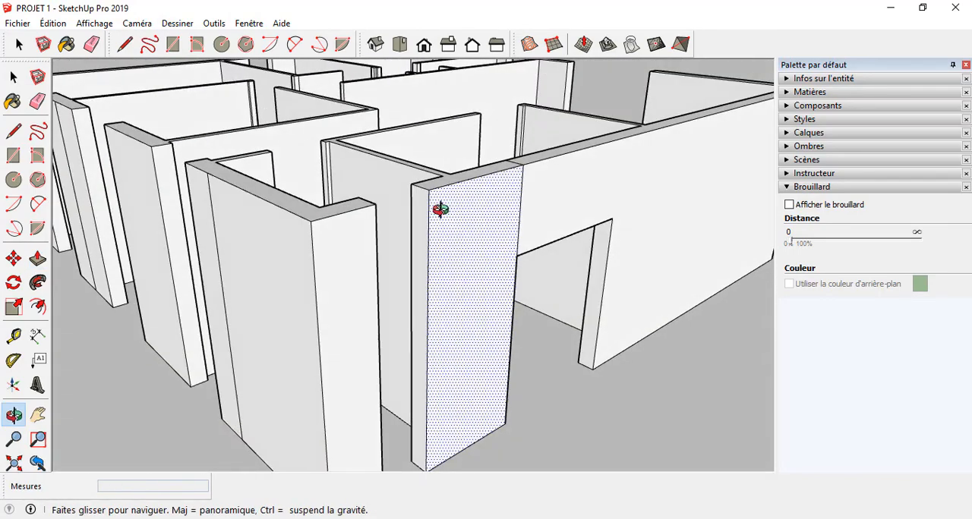
{"action": "key", "text": "l"}
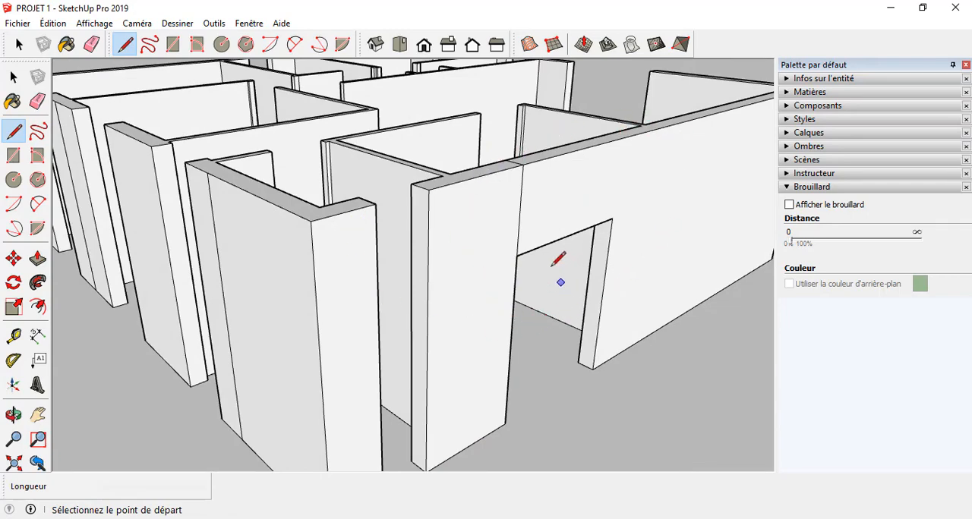
{"action": "scroll", "coordinate": [524, 252], "scroll_direction": "up", "scroll_amount": 3}
{"action": "middle_click_drag", "start_coordinate": [514, 256], "coordinate": [393, 224]}
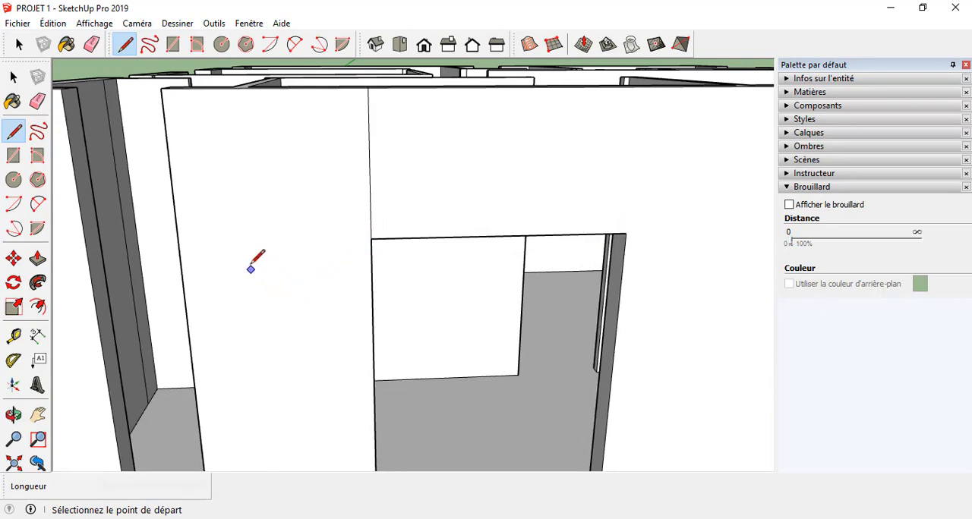
{"action": "middle_click_drag", "start_coordinate": [276, 231], "coordinate": [403, 327]}
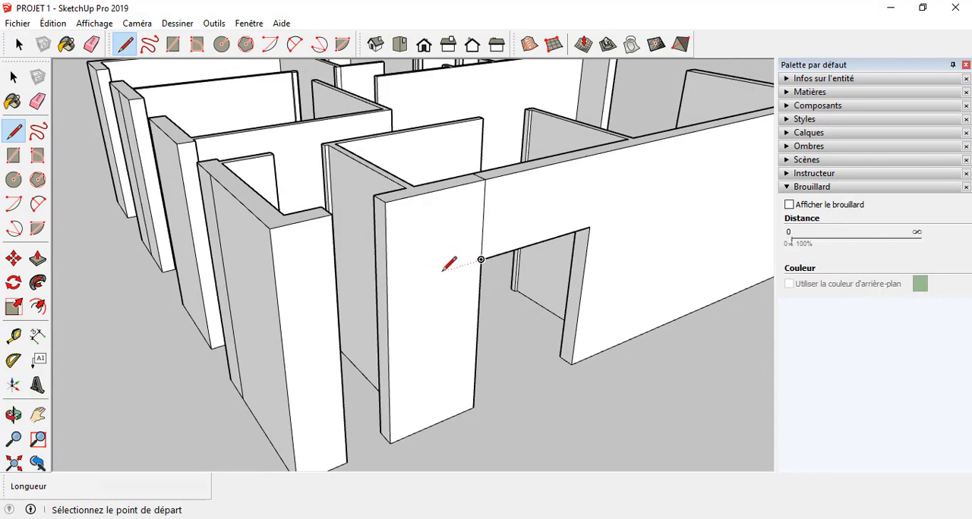
{"action": "scroll", "coordinate": [410, 268], "scroll_direction": "up", "scroll_amount": 2}
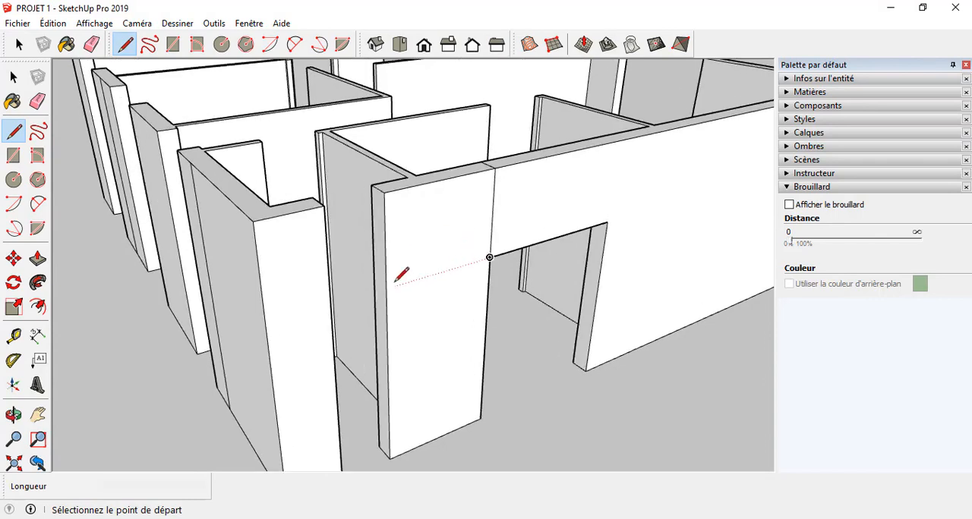
{"action": "left_click", "coordinate": [385, 288]}
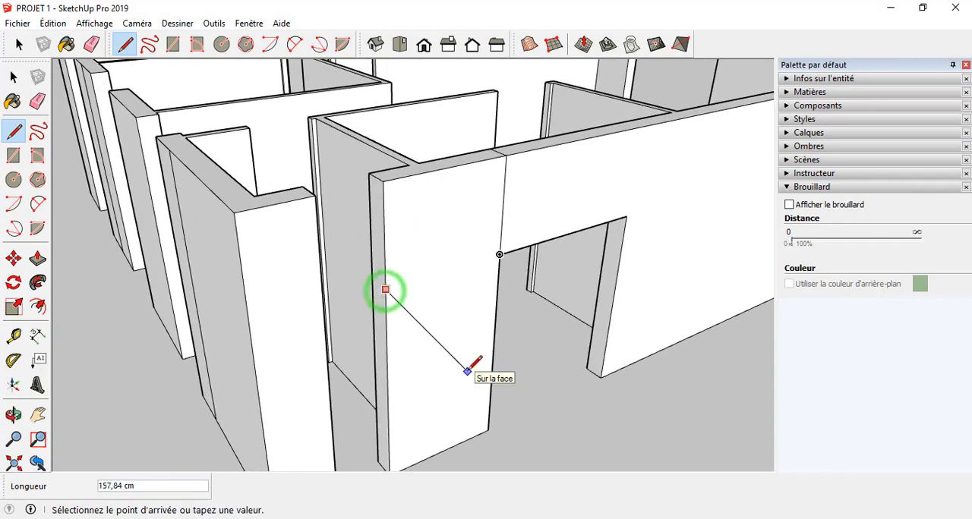
{"action": "left_click", "coordinate": [373, 278]}
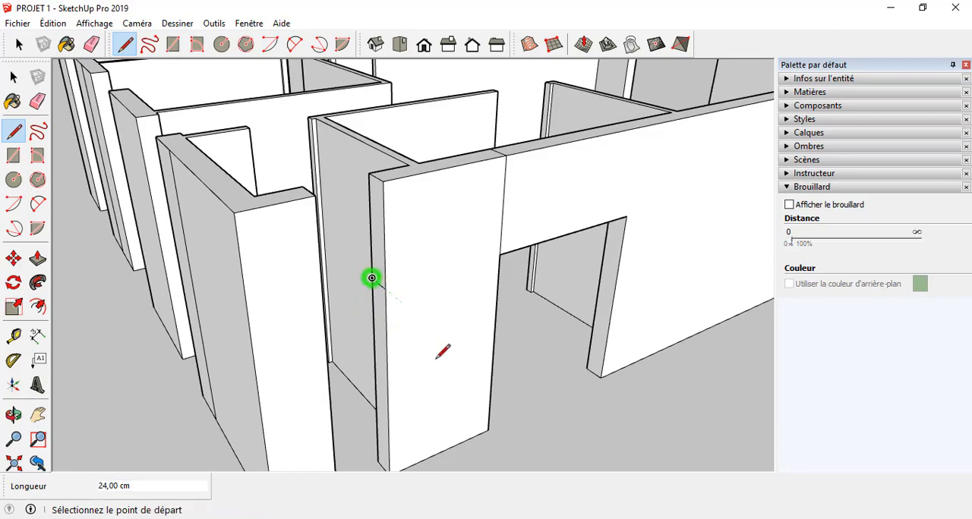
Step: Draw a horizontal line at lintel height across the end face of the next exterior wall around the corner
{"action": "mouse_move", "coordinate": [444, 372]}
{"action": "middle_mouse_down"}
{"action": "mouse_move", "coordinate": [234, 384]}
{"action": "mouse_move", "coordinate": [539, 443]}
{"action": "mouse_move", "coordinate": [766, 511]}
{"action": "mouse_move", "coordinate": [739, 382]}
{"action": "mouse_move", "coordinate": [464, 394]}
{"action": "middle_mouse_up"}
{"action": "scroll", "coordinate": [342, 398], "scroll_direction": "up", "scroll_amount": 2}
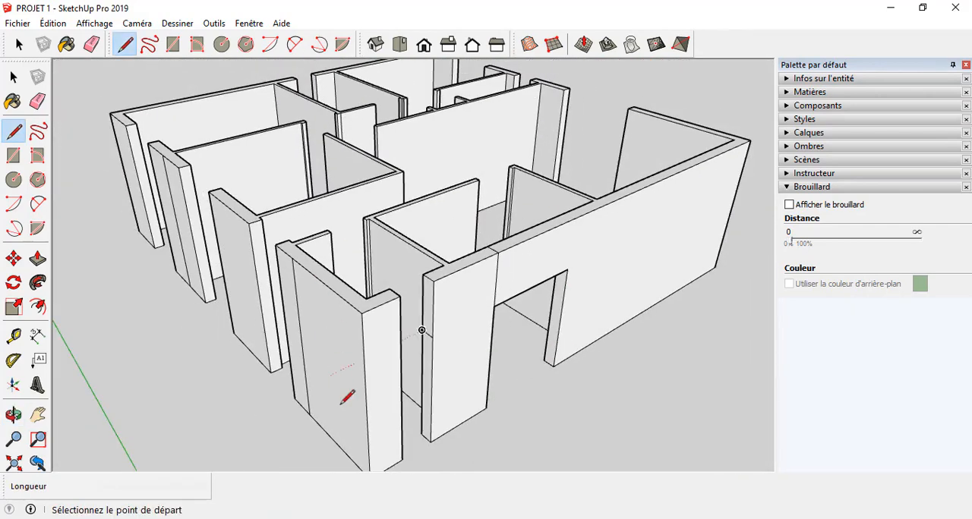
{"action": "scroll", "coordinate": [516, 417], "scroll_direction": "up", "scroll_amount": 2}
{"action": "scroll", "coordinate": [373, 330], "scroll_direction": "up", "scroll_amount": 2}
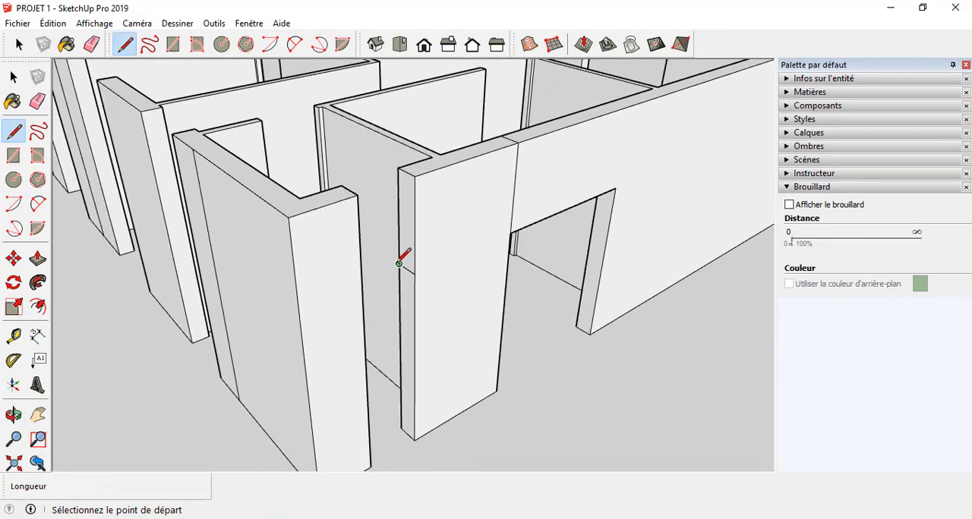
{"action": "middle_click_drag", "start_coordinate": [398, 282], "coordinate": [486, 352]}
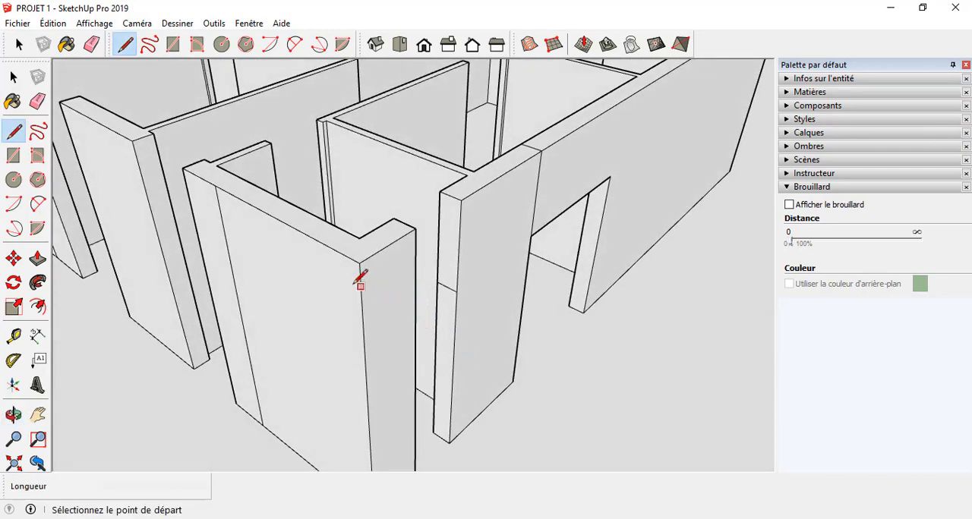
{"action": "middle_click_drag", "start_coordinate": [264, 264], "coordinate": [668, 262]}
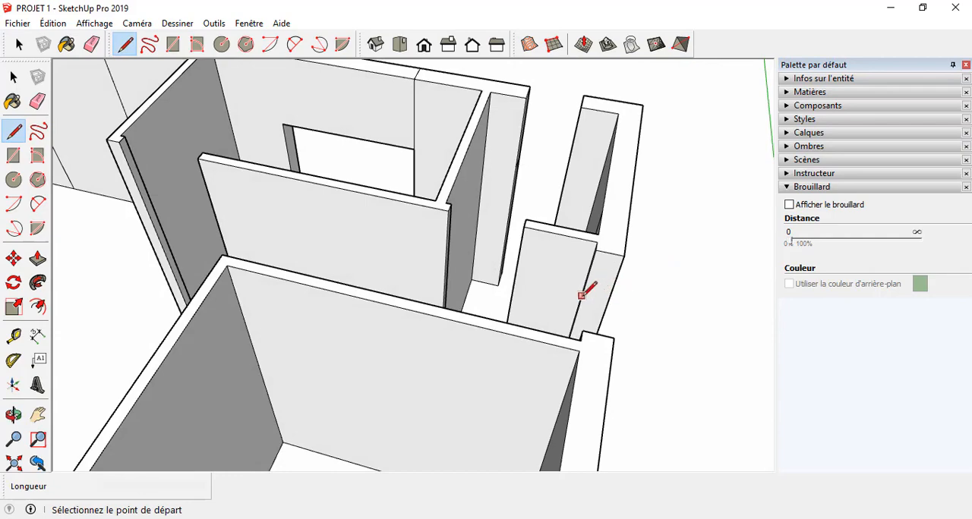
{"action": "middle_click_drag", "start_coordinate": [576, 308], "coordinate": [536, 306]}
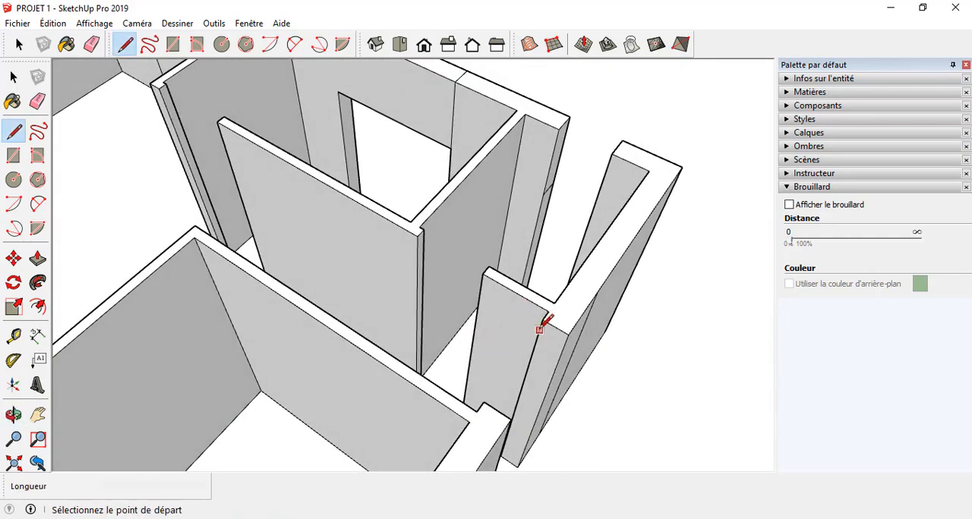
{"action": "left_click", "coordinate": [525, 374]}
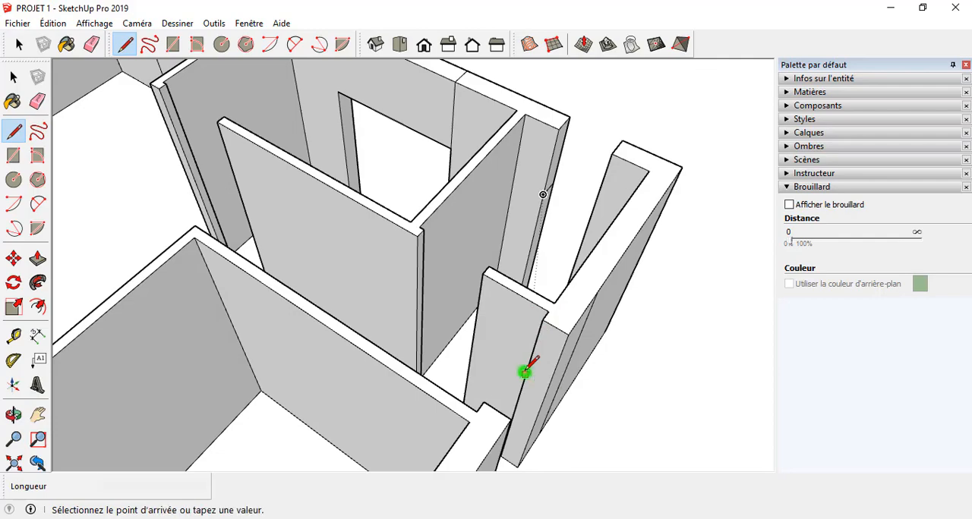
{"action": "middle_click_drag", "start_coordinate": [545, 373], "coordinate": [494, 276]}
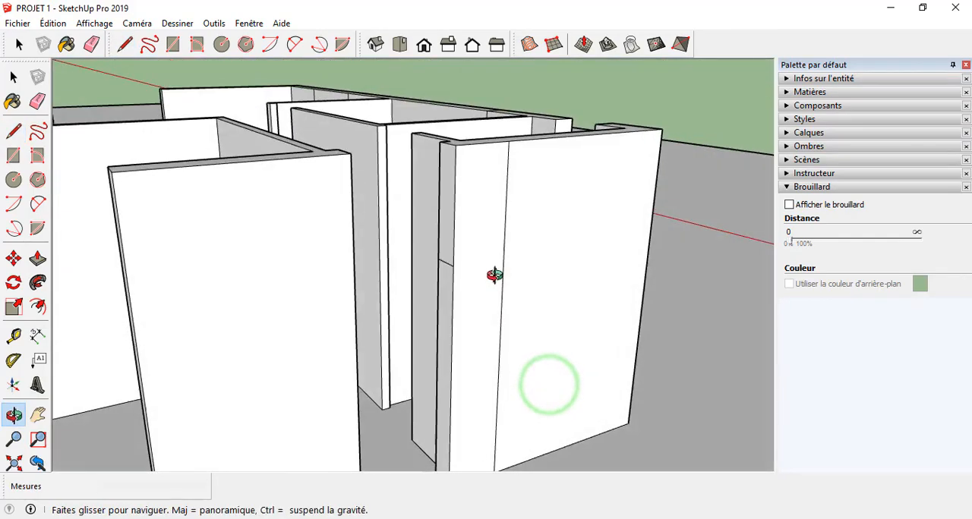
{"action": "scroll", "coordinate": [510, 265], "scroll_direction": "down", "scroll_amount": 4}
{"action": "mouse_move", "coordinate": [564, 275]}
{"action": "middle_mouse_down"}
{"action": "mouse_move", "coordinate": [610, 343]}
{"action": "mouse_move", "coordinate": [569, 272]}
{"action": "mouse_move", "coordinate": [614, 274]}
{"action": "mouse_move", "coordinate": [692, 315]}
{"action": "mouse_move", "coordinate": [724, 362]}
{"action": "mouse_move", "coordinate": [612, 354]}
{"action": "mouse_move", "coordinate": [477, 277]}
{"action": "middle_mouse_up"}
{"action": "left_click", "coordinate": [487, 258]}
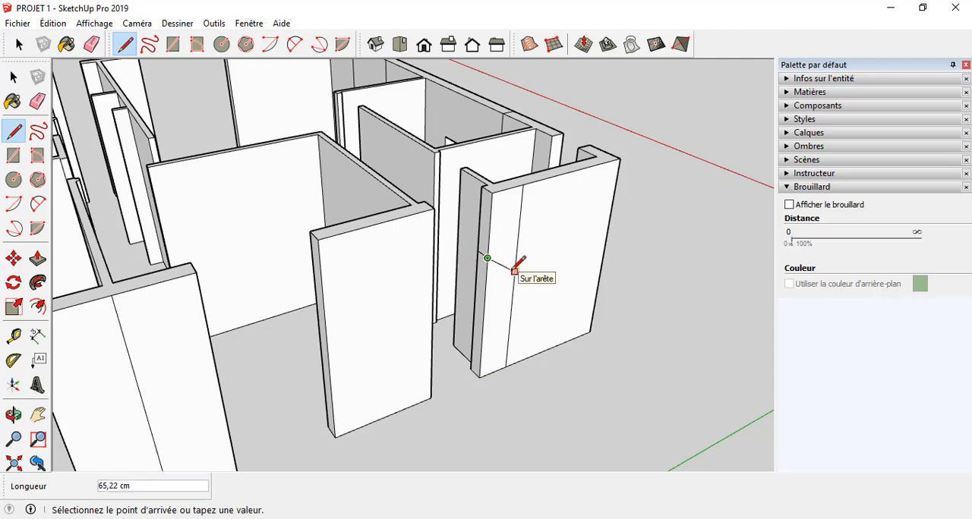
Step: Draw 24 cm horizontal lines at lintel height across the end faces of the next two walls along the same facade
{"action": "middle_click_drag", "start_coordinate": [515, 267], "coordinate": [651, 289]}
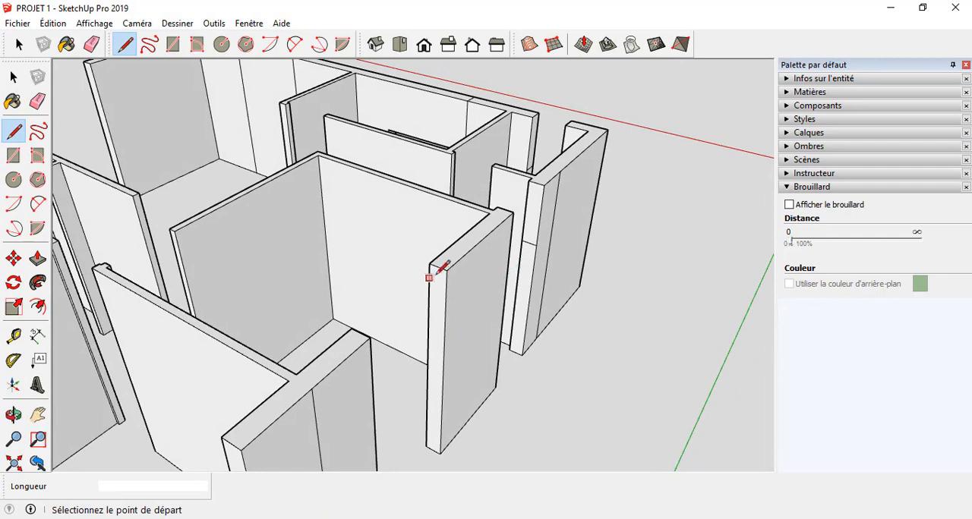
{"action": "left_click", "coordinate": [443, 336]}
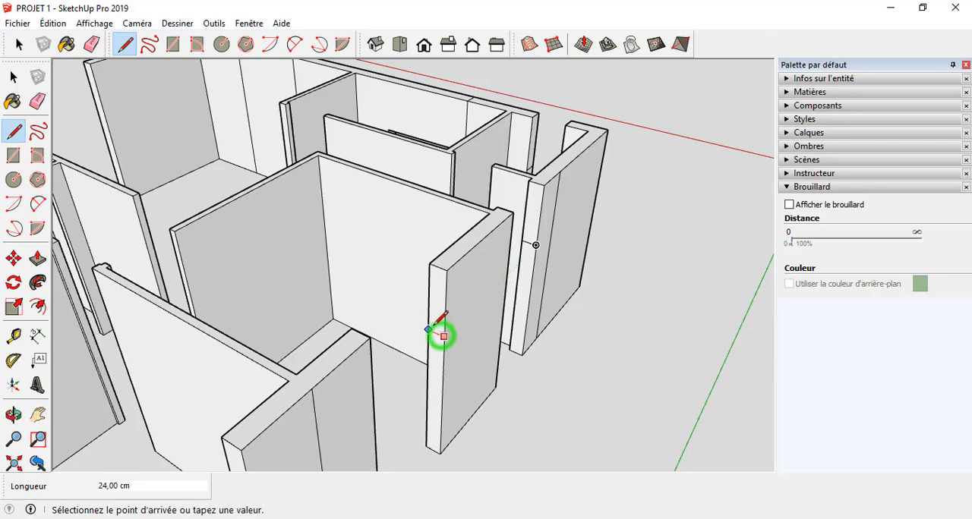
{"action": "left_click", "coordinate": [430, 328]}
{"action": "scroll", "coordinate": [673, 223], "scroll_direction": "down", "scroll_amount": 3}
{"action": "scroll", "coordinate": [517, 316], "scroll_direction": "up", "scroll_amount": 3}
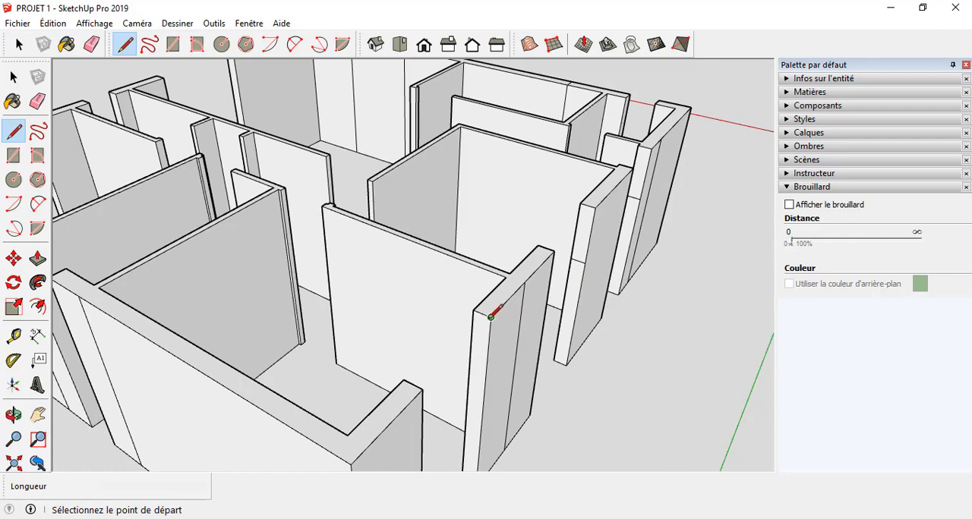
{"action": "left_click", "coordinate": [486, 378]}
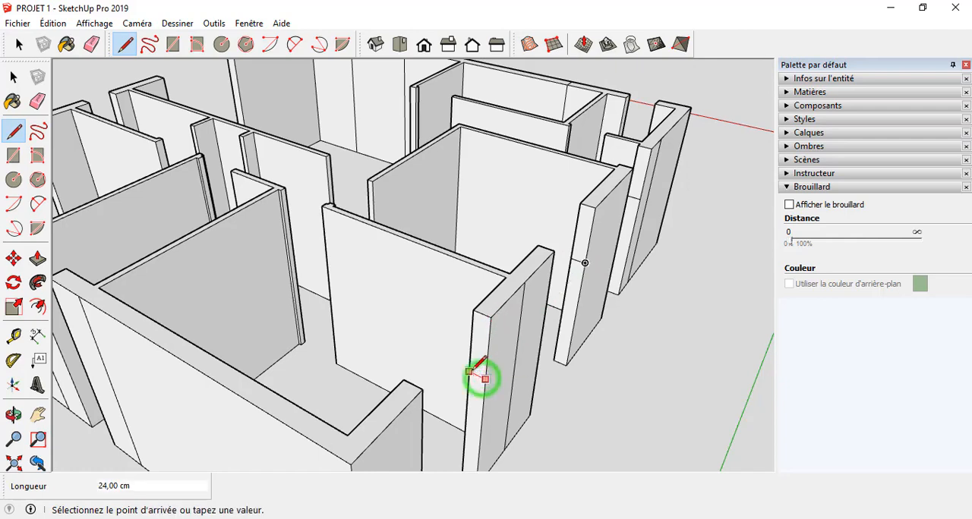
{"action": "left_click", "coordinate": [470, 373]}
Step: Draw a horizontal line at lintel height across the end face of the long wall beside the opening on the adjacent facade
{"action": "scroll", "coordinate": [614, 294], "scroll_direction": "down", "scroll_amount": 5}
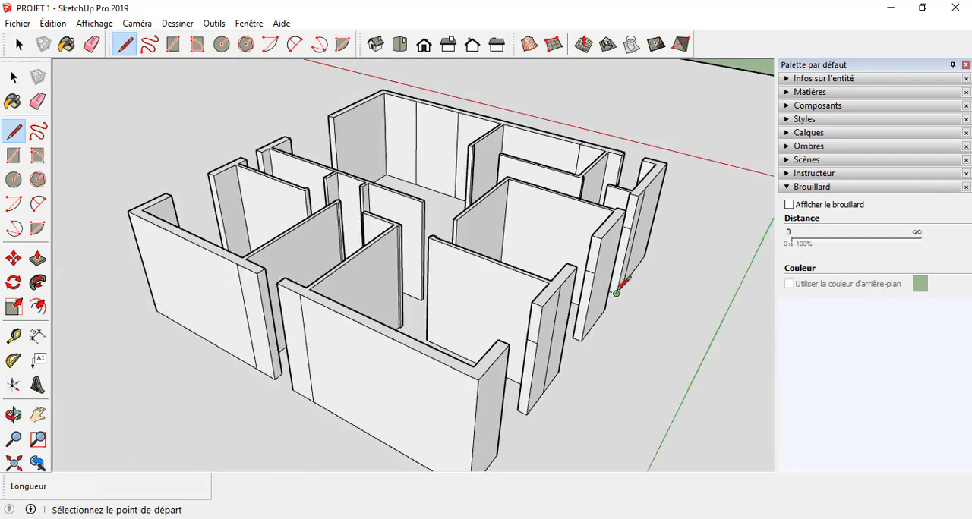
{"action": "scroll", "coordinate": [606, 349], "scroll_direction": "up", "scroll_amount": 2}
{"action": "middle_click_drag", "start_coordinate": [490, 369], "coordinate": [782, 444]}
{"action": "middle_click_drag", "start_coordinate": [630, 417], "coordinate": [737, 385]}
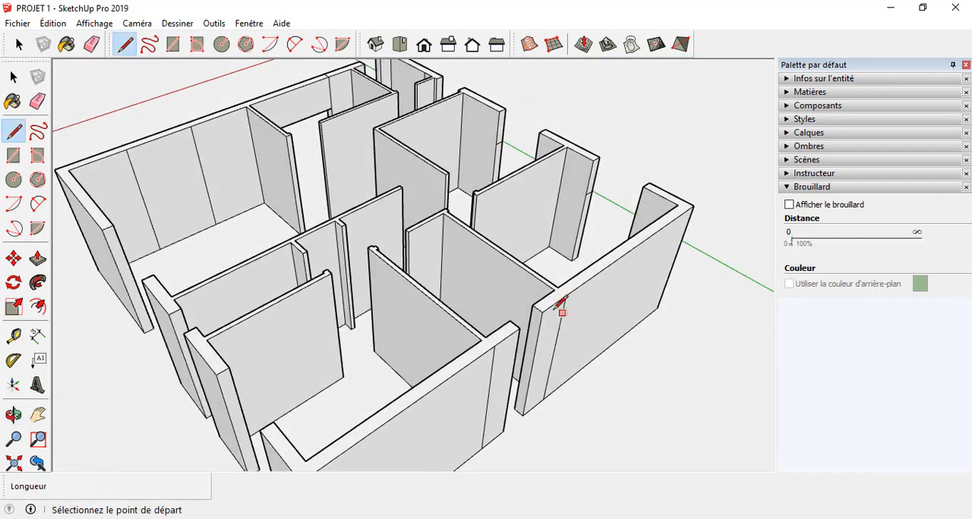
{"action": "left_click", "coordinate": [536, 342]}
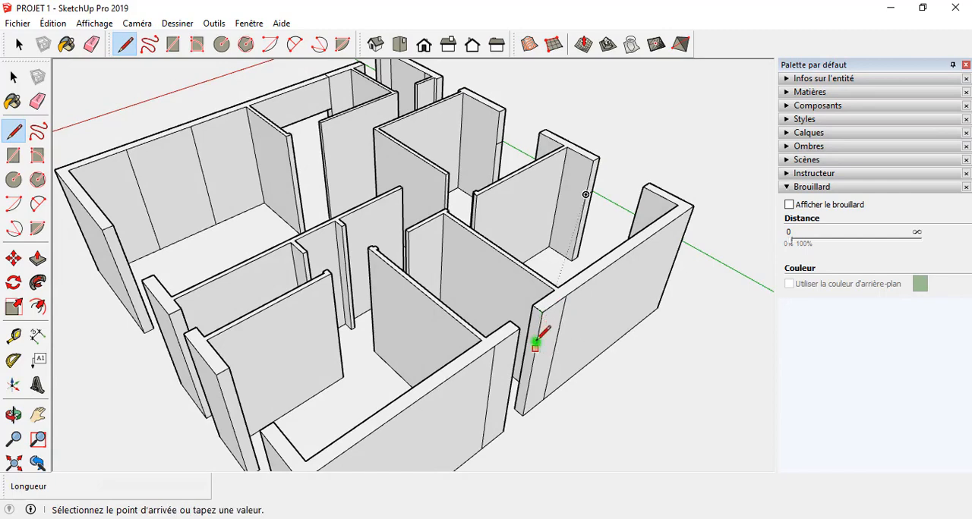
{"action": "left_click", "coordinate": [524, 337]}
Step: Draw 24 cm horizontal lines at lintel height across the end faces of the corner wall and the neighbouring T-shaped wall on the following facade
{"action": "middle_click_drag", "start_coordinate": [520, 395], "coordinate": [744, 207]}
{"action": "scroll", "coordinate": [740, 213], "scroll_direction": "down", "scroll_amount": 2}
{"action": "scroll", "coordinate": [603, 387], "scroll_direction": "up", "scroll_amount": 3}
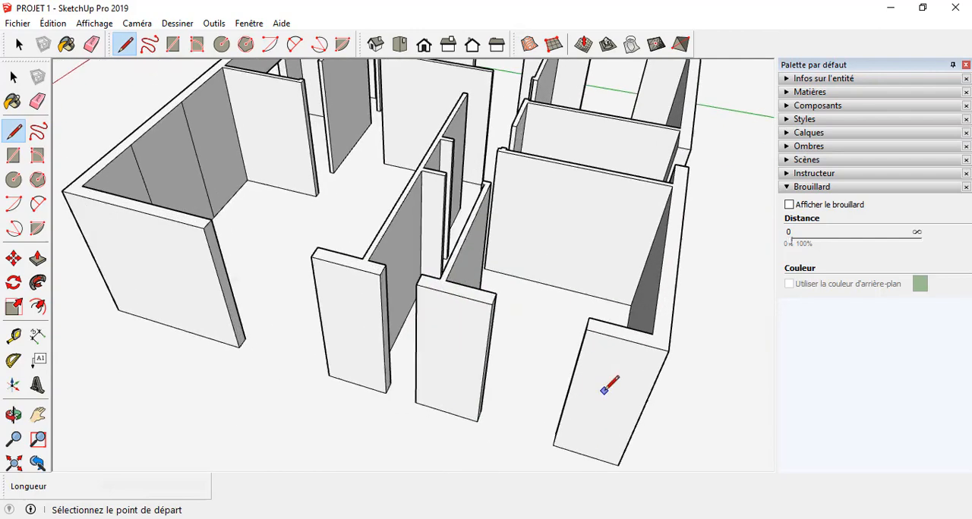
{"action": "middle_click_drag", "start_coordinate": [605, 390], "coordinate": [753, 260]}
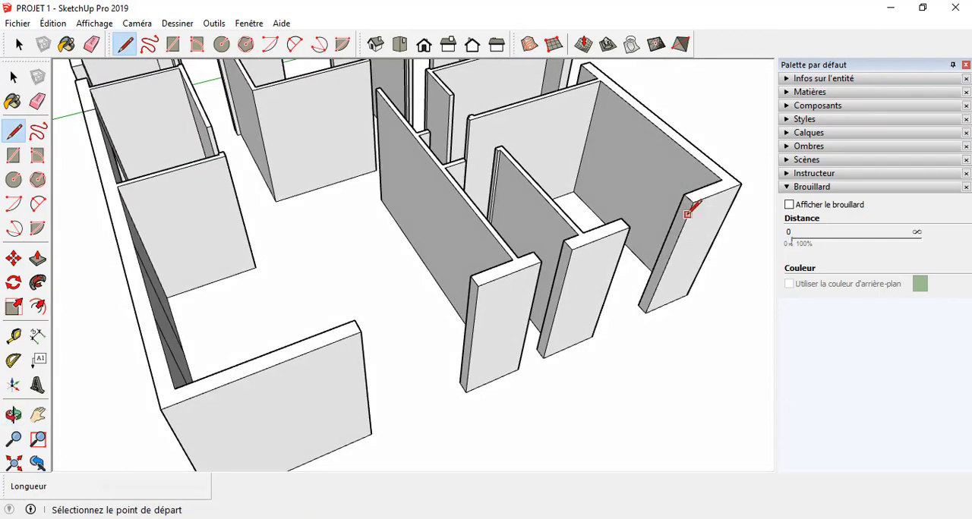
{"action": "left_click", "coordinate": [676, 240]}
{"action": "left_click", "coordinate": [675, 236]}
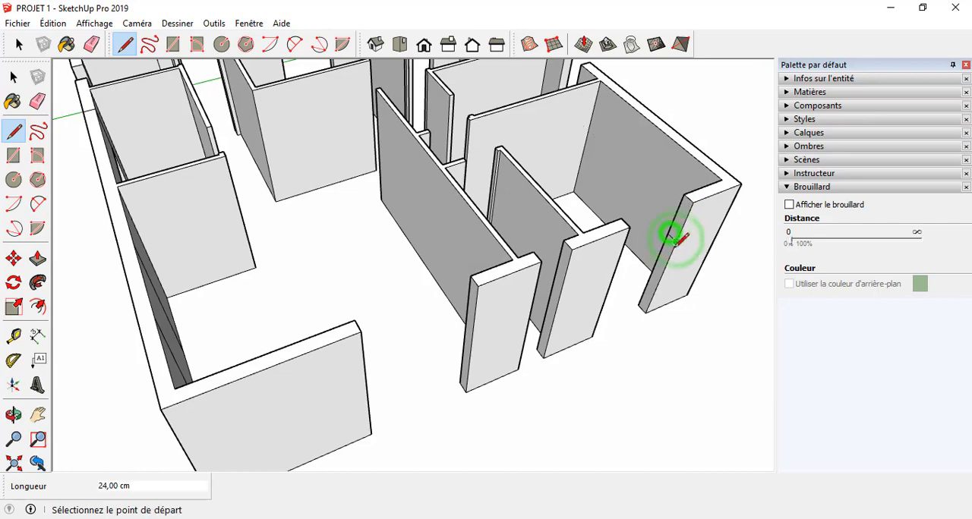
{"action": "left_click", "coordinate": [562, 287]}
{"action": "left_click", "coordinate": [560, 277]}
Step: Draw a 24 cm horizontal line at lintel height across the end face of the T-shaped wall beside that facade's widest opening
{"action": "scroll", "coordinate": [559, 276], "scroll_direction": "down", "scroll_amount": 3}
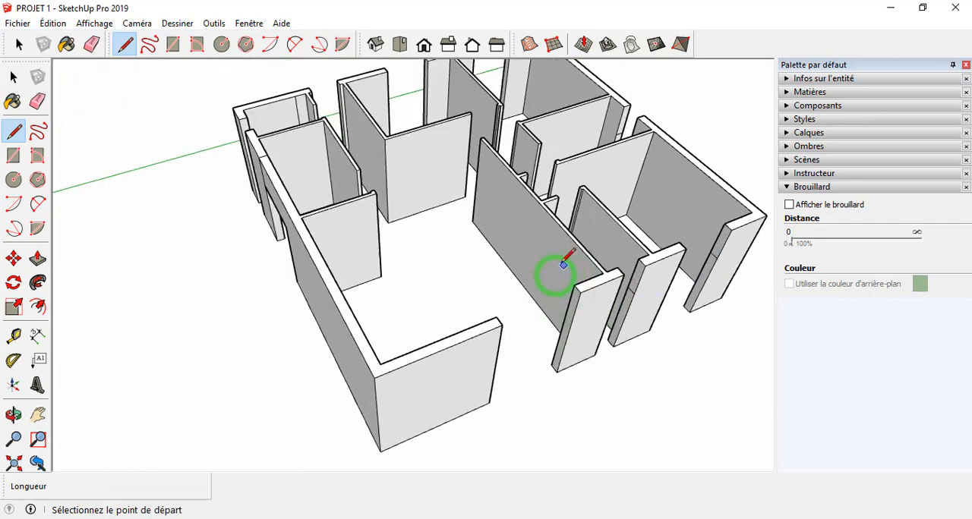
{"action": "scroll", "coordinate": [581, 298], "scroll_direction": "up", "scroll_amount": 5}
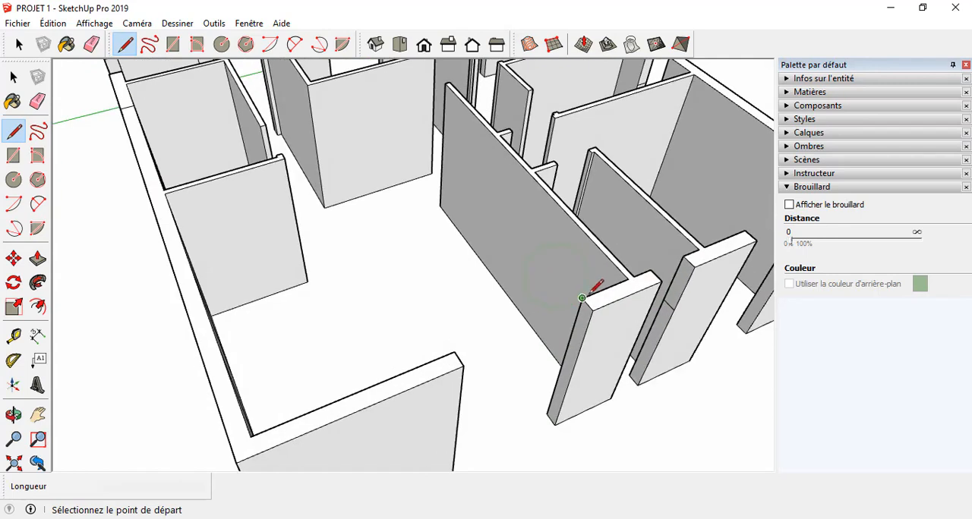
{"action": "left_click", "coordinate": [575, 354]}
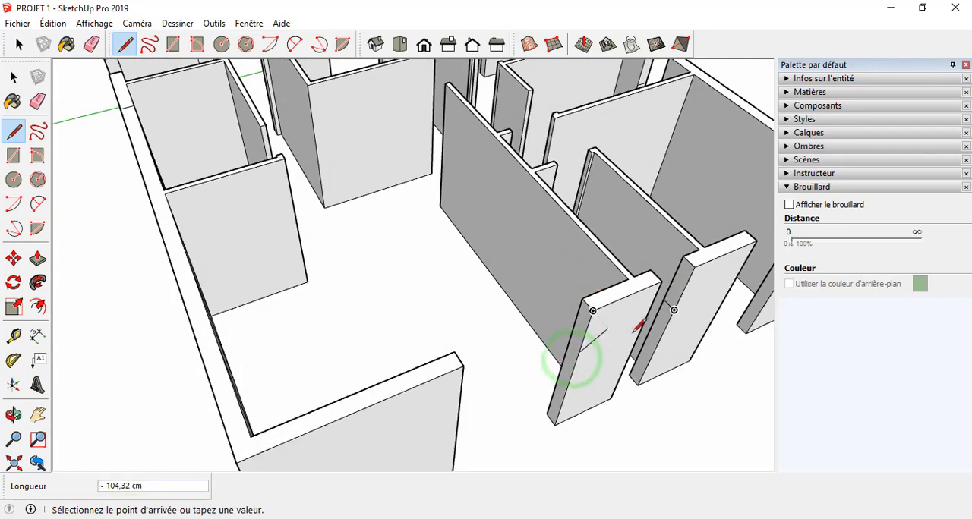
{"action": "key", "text": "Escape"}
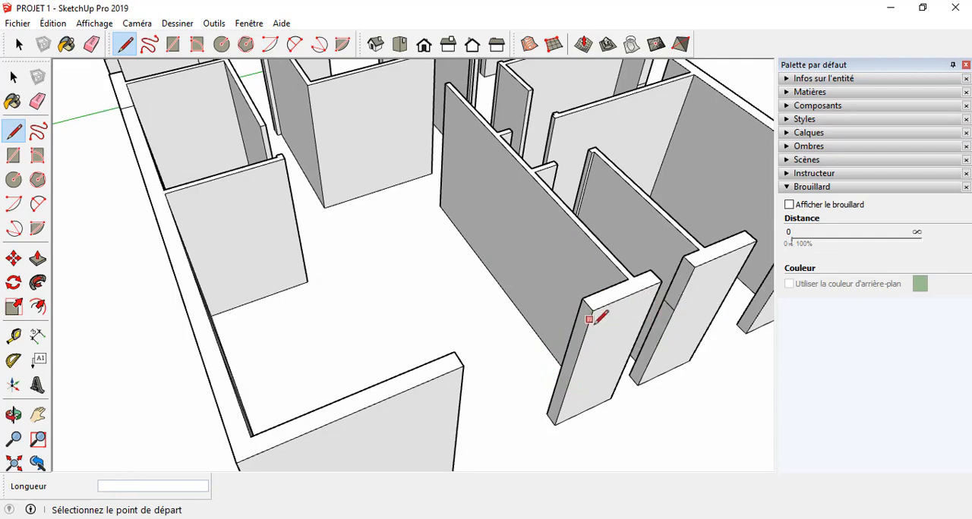
{"action": "left_click", "coordinate": [585, 347]}
{"action": "left_click", "coordinate": [574, 340]}
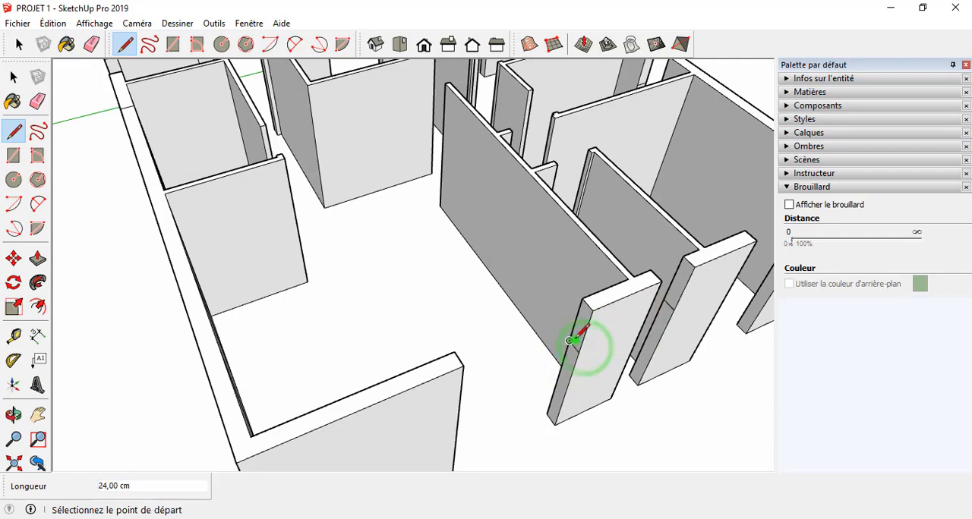
Step: Draw a horizontal line at lintel height across the end face of the interior partition beside the long corridor wall
{"action": "scroll", "coordinate": [600, 345], "scroll_direction": "down", "scroll_amount": 4}
{"action": "mouse_move", "coordinate": [610, 346]}
{"action": "middle_mouse_down"}
{"action": "mouse_move", "coordinate": [654, 356]}
{"action": "mouse_move", "coordinate": [712, 343]}
{"action": "middle_mouse_up"}
{"action": "scroll", "coordinate": [585, 113], "scroll_direction": "up", "scroll_amount": 6}
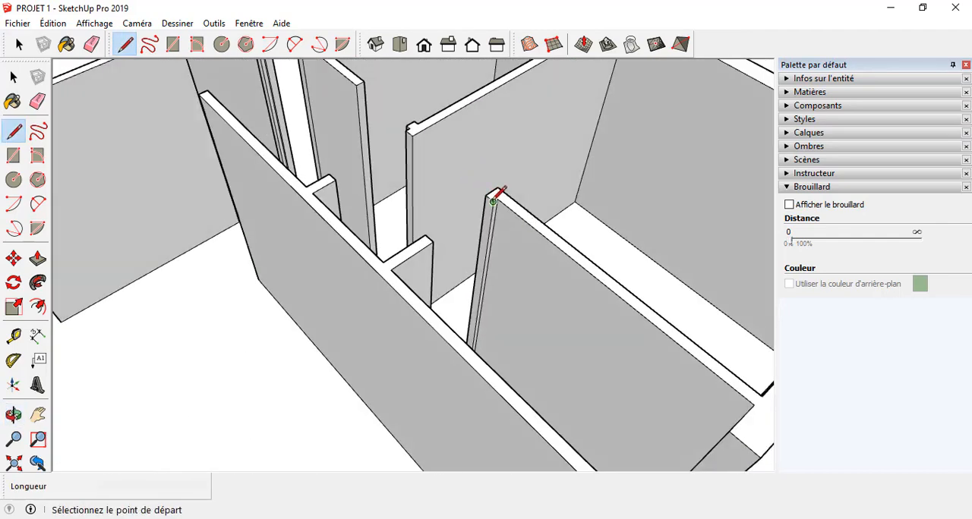
{"action": "left_click", "coordinate": [483, 268]}
{"action": "left_click", "coordinate": [472, 258]}
Step: Draw two 10 cm horizontal lines at lintel height on both sides of the next interior partition's stepped end face
{"action": "mouse_move", "coordinate": [520, 310]}
{"action": "middle_mouse_down"}
{"action": "mouse_move", "coordinate": [722, 401]}
{"action": "mouse_move", "coordinate": [827, 387]}
{"action": "middle_mouse_up"}
{"action": "middle_click_drag", "start_coordinate": [446, 191], "coordinate": [613, 156]}
{"action": "scroll", "coordinate": [471, 129], "scroll_direction": "up", "scroll_amount": 3}
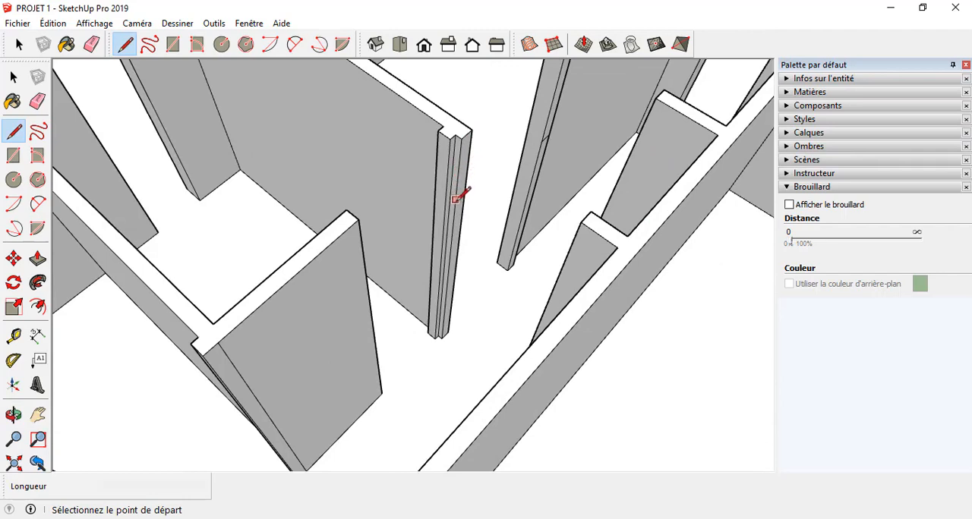
{"action": "left_click", "coordinate": [452, 225]}
{"action": "left_click", "coordinate": [462, 220]}
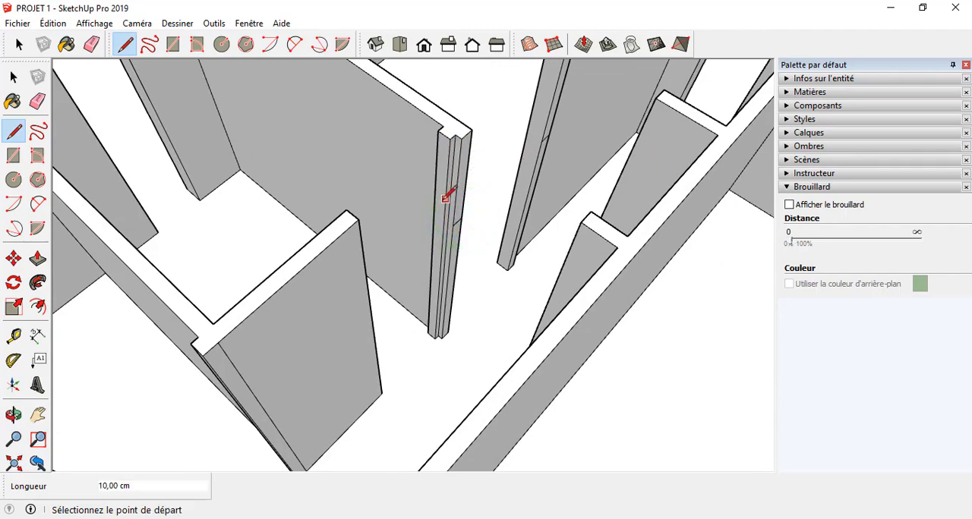
{"action": "left_click", "coordinate": [443, 224]}
{"action": "left_click", "coordinate": [433, 218]}
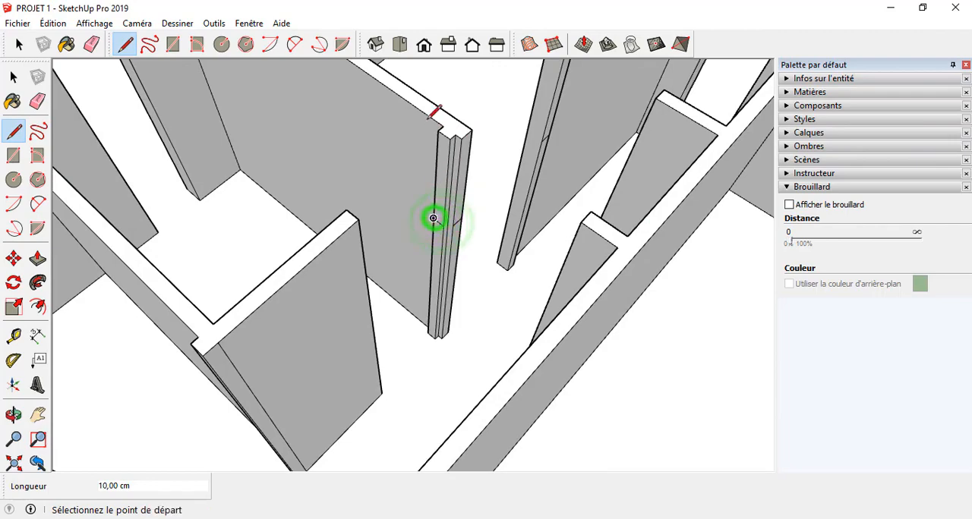
Step: Try to draw the lintel-height line on the next interior corner wall, running it 85 cm across the doorway to the opposite partition
{"action": "mouse_move", "coordinate": [434, 218]}
{"action": "middle_mouse_down"}
{"action": "mouse_move", "coordinate": [397, 260]}
{"action": "mouse_move", "coordinate": [505, 250]}
{"action": "mouse_move", "coordinate": [385, 214]}
{"action": "mouse_move", "coordinate": [380, 199]}
{"action": "mouse_move", "coordinate": [256, 217]}
{"action": "mouse_move", "coordinate": [254, 201]}
{"action": "mouse_move", "coordinate": [390, 246]}
{"action": "mouse_move", "coordinate": [442, 281]}
{"action": "mouse_move", "coordinate": [423, 217]}
{"action": "mouse_move", "coordinate": [280, 145]}
{"action": "mouse_move", "coordinate": [266, 234]}
{"action": "mouse_move", "coordinate": [364, 185]}
{"action": "mouse_move", "coordinate": [357, 163]}
{"action": "mouse_move", "coordinate": [243, 142]}
{"action": "mouse_move", "coordinate": [490, 115]}
{"action": "mouse_move", "coordinate": [462, 151]}
{"action": "middle_mouse_up"}
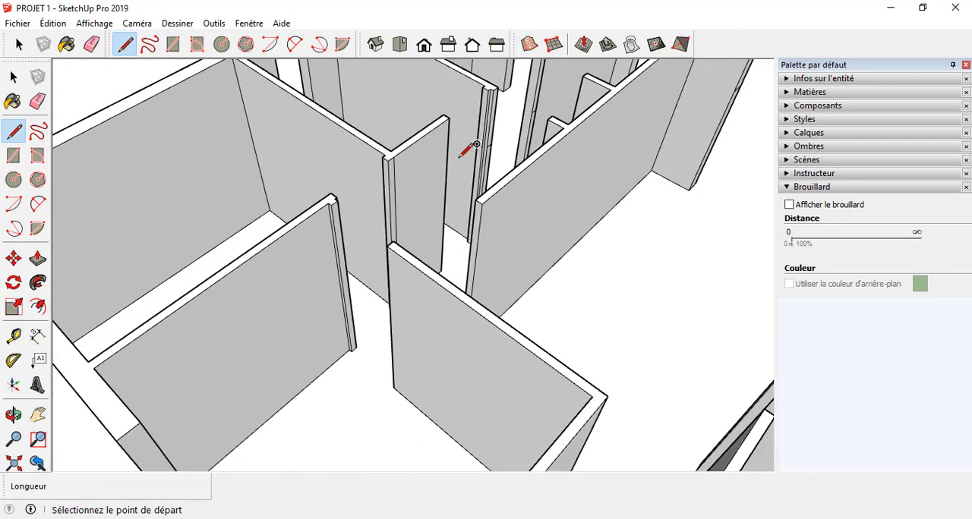
{"action": "mouse_move", "coordinate": [454, 191]}
{"action": "middle_mouse_down"}
{"action": "mouse_move", "coordinate": [475, 210]}
{"action": "mouse_move", "coordinate": [403, 172]}
{"action": "middle_mouse_up"}
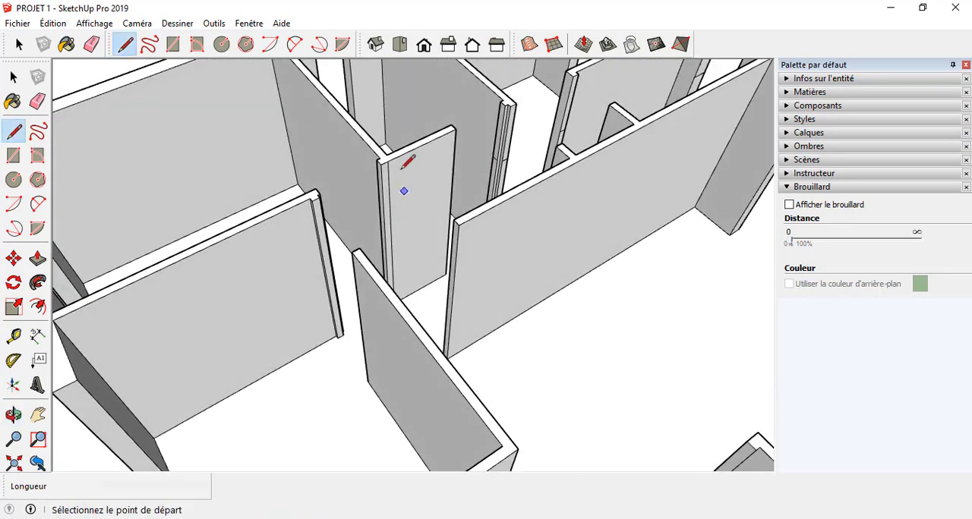
{"action": "scroll", "coordinate": [400, 168], "scroll_direction": "up", "scroll_amount": 3}
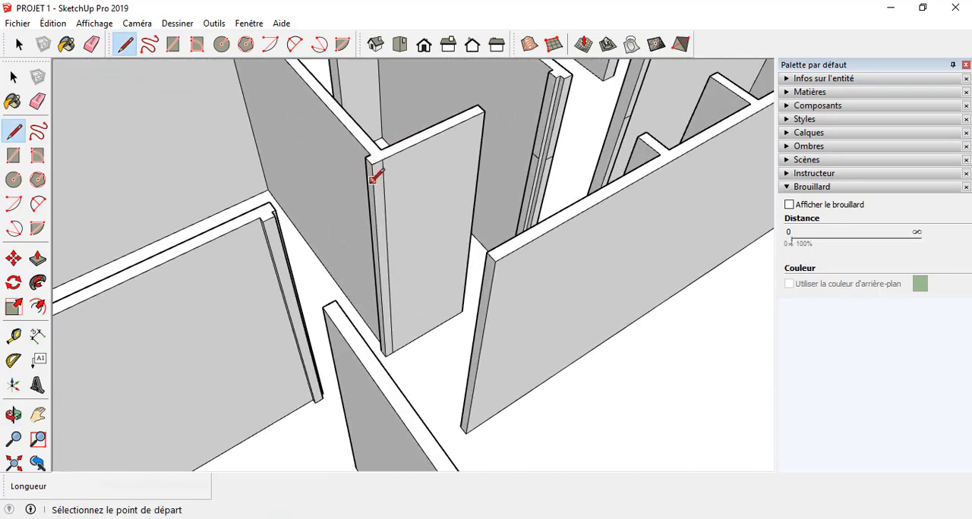
{"action": "left_click", "coordinate": [373, 234]}
{"action": "mouse_move", "coordinate": [361, 230]}
{"action": "middle_mouse_down"}
{"action": "mouse_move", "coordinate": [223, 260]}
{"action": "mouse_move", "coordinate": [253, 244]}
{"action": "mouse_move", "coordinate": [243, 252]}
{"action": "mouse_move", "coordinate": [223, 224]}
{"action": "middle_mouse_up"}
{"action": "scroll", "coordinate": [260, 250], "scroll_direction": "up", "scroll_amount": 3}
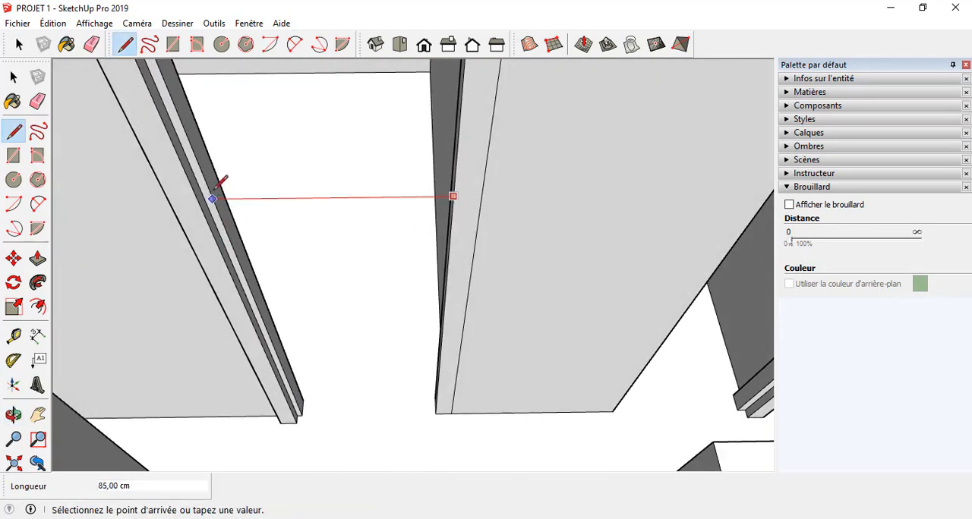
{"action": "left_click", "coordinate": [216, 201]}
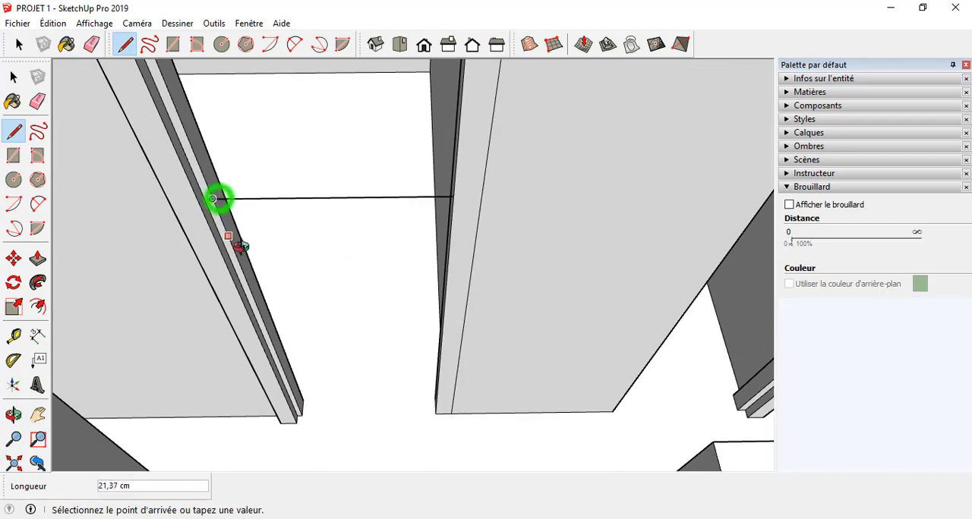
{"action": "middle_click_drag", "start_coordinate": [220, 208], "coordinate": [574, 211]}
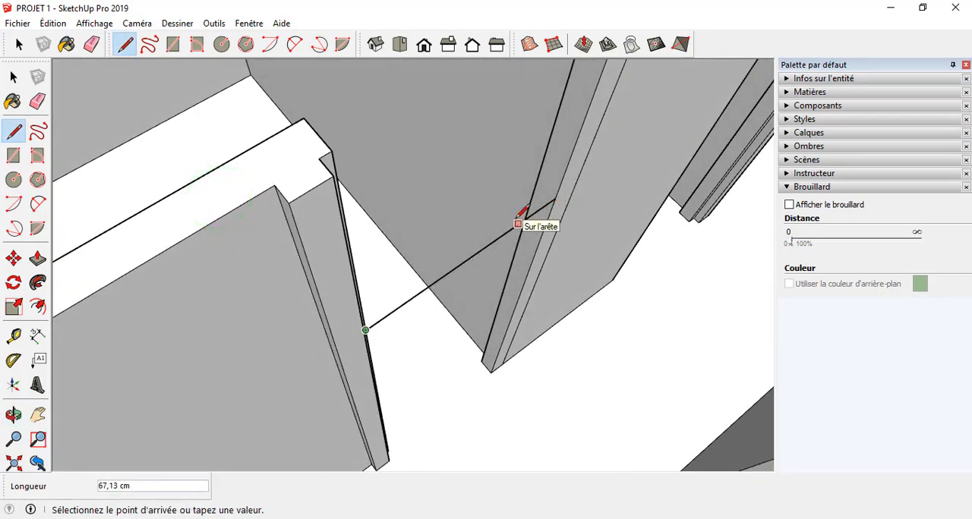
{"action": "left_click", "coordinate": [545, 204]}
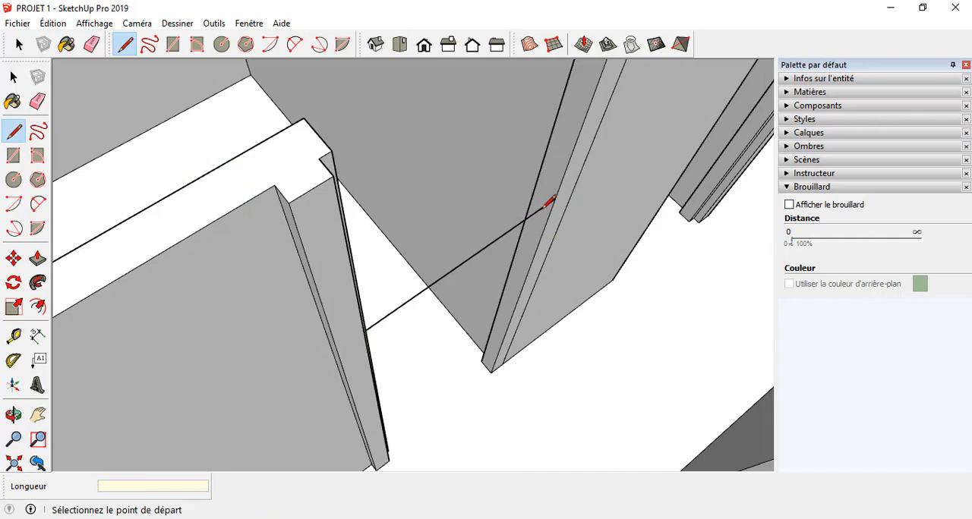
Step: Draw the short lintel-height line across the corner wall's end face and erase the stray line spanning the doorway
{"action": "left_click", "coordinate": [554, 198]}
{"action": "left_click", "coordinate": [533, 180]}
{"action": "mouse_move", "coordinate": [536, 241]}
{"action": "middle_mouse_down"}
{"action": "mouse_move", "coordinate": [428, 218]}
{"action": "mouse_move", "coordinate": [406, 227]}
{"action": "middle_mouse_up"}
{"action": "key", "text": "p"}
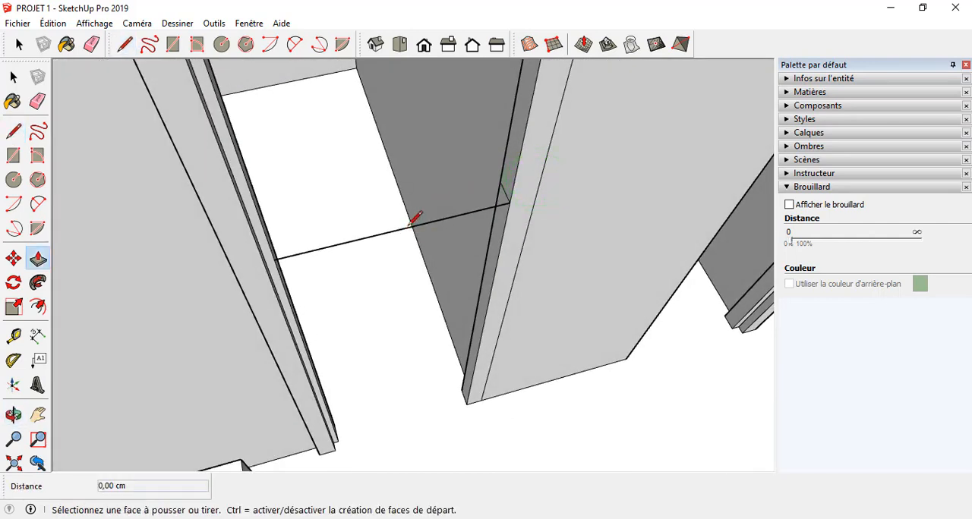
{"action": "key", "text": "e"}
{"action": "left_click", "coordinate": [403, 228]}
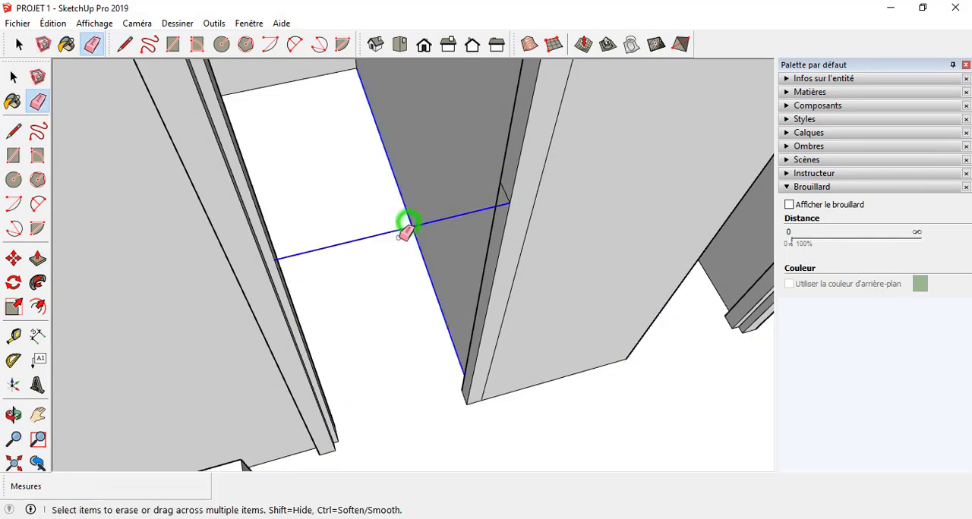
{"action": "key", "text": "ctrl+z"}
{"action": "left_click", "coordinate": [398, 225]}
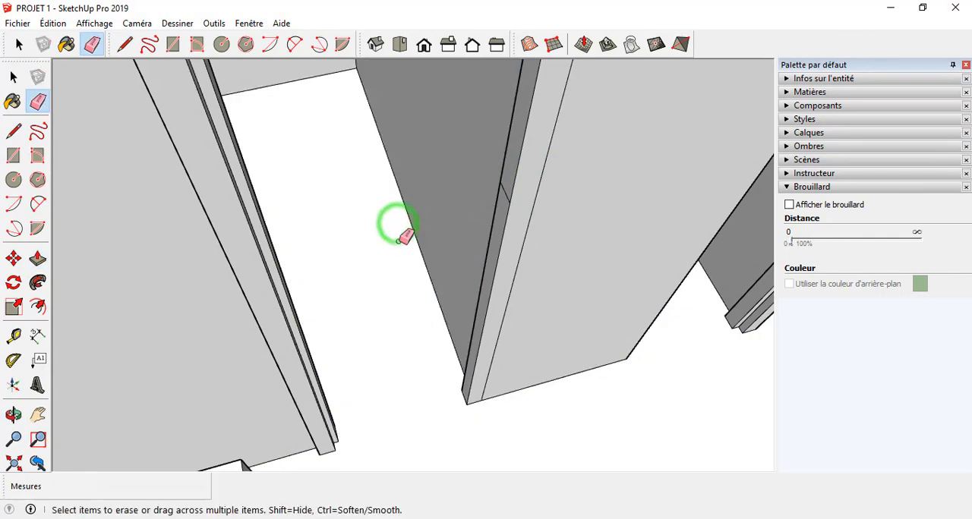
Step: Draw a horizontal line at lintel height across the end face of the partition on the other side of that doorway
{"action": "key", "text": "l"}
{"action": "scroll", "coordinate": [436, 187], "scroll_direction": "down", "scroll_amount": 5}
{"action": "middle_click_drag", "start_coordinate": [462, 199], "coordinate": [539, 288]}
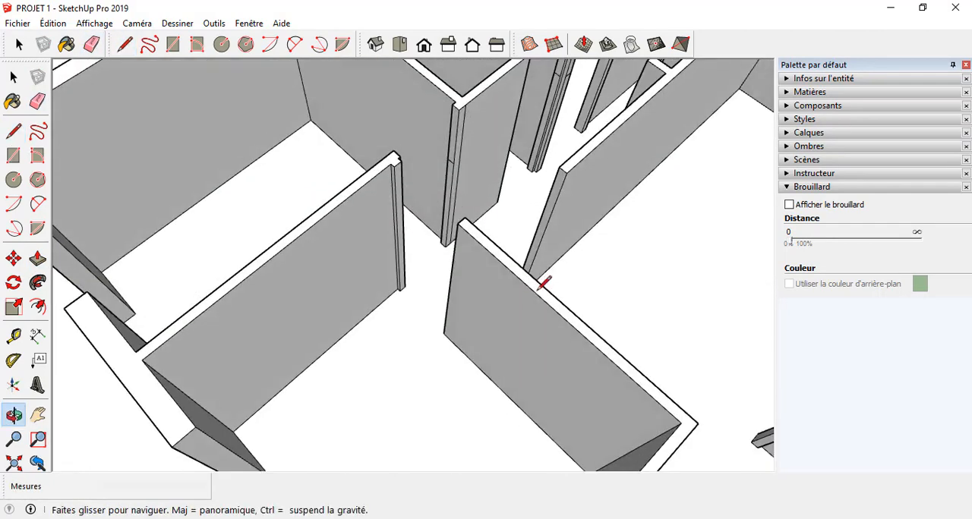
{"action": "scroll", "coordinate": [448, 182], "scroll_direction": "up", "scroll_amount": 3}
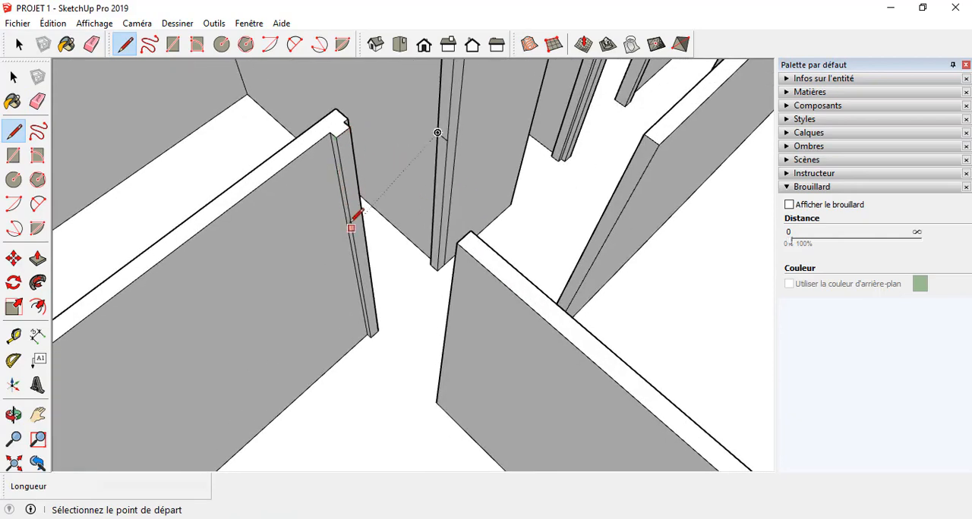
{"action": "left_click", "coordinate": [350, 228]}
{"action": "mouse_move", "coordinate": [358, 213]}
{"action": "middle_mouse_down"}
{"action": "mouse_move", "coordinate": [462, 304]}
{"action": "mouse_move", "coordinate": [569, 228]}
{"action": "mouse_move", "coordinate": [694, 213]}
{"action": "middle_mouse_up"}
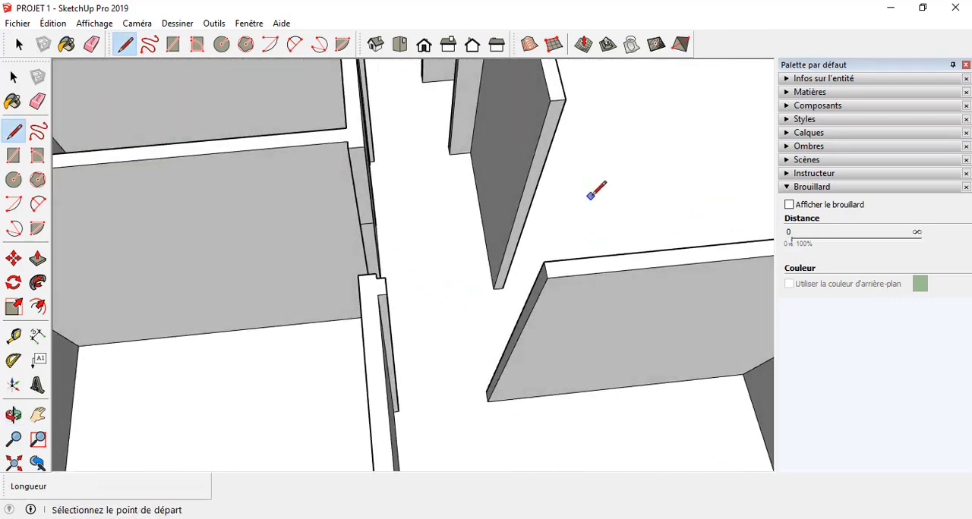
Step: Draw a 10 cm horizontal line at lintel height across the end face of the long corridor wall
{"action": "mouse_move", "coordinate": [591, 195]}
{"action": "middle_mouse_down"}
{"action": "mouse_move", "coordinate": [569, 157]}
{"action": "mouse_move", "coordinate": [555, 195]}
{"action": "mouse_move", "coordinate": [572, 214]}
{"action": "mouse_move", "coordinate": [512, 174]}
{"action": "mouse_move", "coordinate": [538, 139]}
{"action": "middle_mouse_up"}
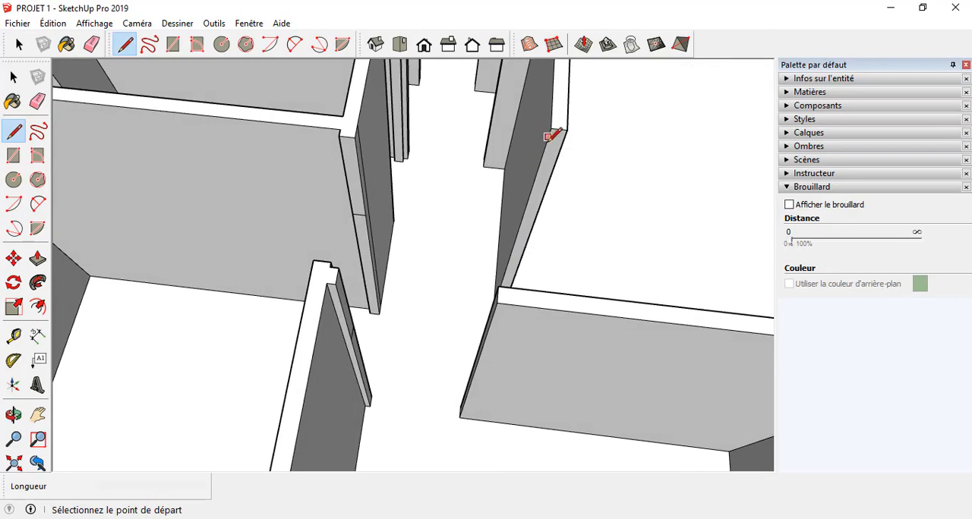
{"action": "left_click", "coordinate": [524, 205]}
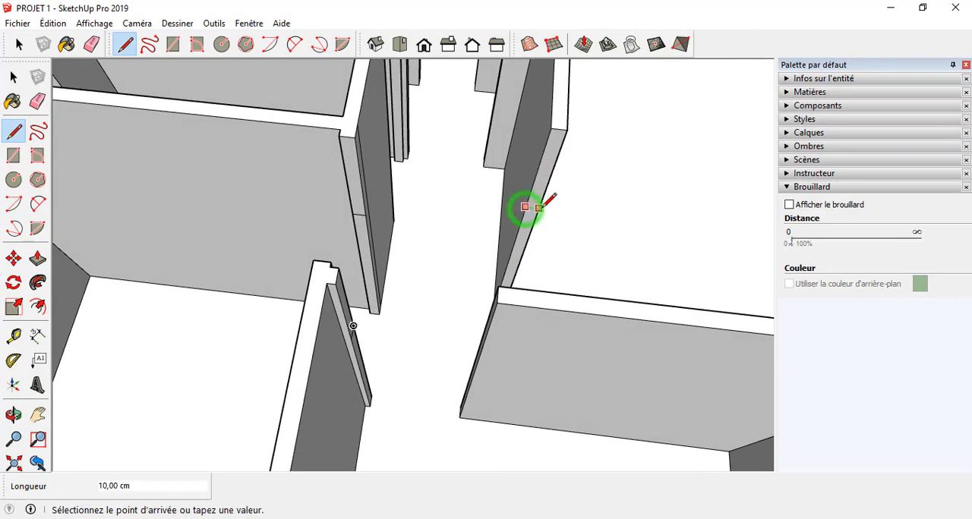
{"action": "left_click", "coordinate": [529, 208]}
Step: Draw a 10 cm horizontal line at lintel height across the partition end face in the small corner room
{"action": "mouse_move", "coordinate": [542, 209]}
{"action": "middle_mouse_down"}
{"action": "mouse_move", "coordinate": [195, 89]}
{"action": "mouse_move", "coordinate": [636, 278]}
{"action": "mouse_move", "coordinate": [481, 239]}
{"action": "mouse_move", "coordinate": [494, 282]}
{"action": "mouse_move", "coordinate": [673, 321]}
{"action": "mouse_move", "coordinate": [571, 294]}
{"action": "mouse_move", "coordinate": [570, 280]}
{"action": "mouse_move", "coordinate": [678, 265]}
{"action": "mouse_move", "coordinate": [551, 267]}
{"action": "mouse_move", "coordinate": [520, 297]}
{"action": "mouse_move", "coordinate": [450, 207]}
{"action": "mouse_move", "coordinate": [457, 232]}
{"action": "mouse_move", "coordinate": [642, 239]}
{"action": "mouse_move", "coordinate": [642, 390]}
{"action": "mouse_move", "coordinate": [410, 190]}
{"action": "middle_mouse_up"}
{"action": "scroll", "coordinate": [406, 194], "scroll_direction": "down", "scroll_amount": 3}
{"action": "scroll", "coordinate": [618, 184], "scroll_direction": "up", "scroll_amount": 4}
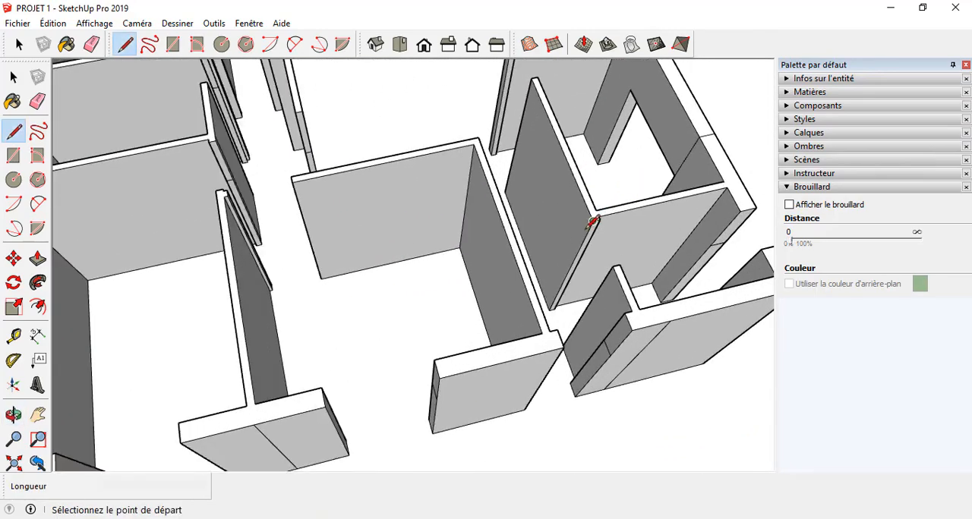
{"action": "scroll", "coordinate": [592, 225], "scroll_direction": "up", "scroll_amount": 2}
{"action": "mouse_move", "coordinate": [589, 222]}
{"action": "middle_mouse_down"}
{"action": "mouse_move", "coordinate": [685, 276]}
{"action": "mouse_move", "coordinate": [572, 235]}
{"action": "mouse_move", "coordinate": [581, 232]}
{"action": "middle_mouse_up"}
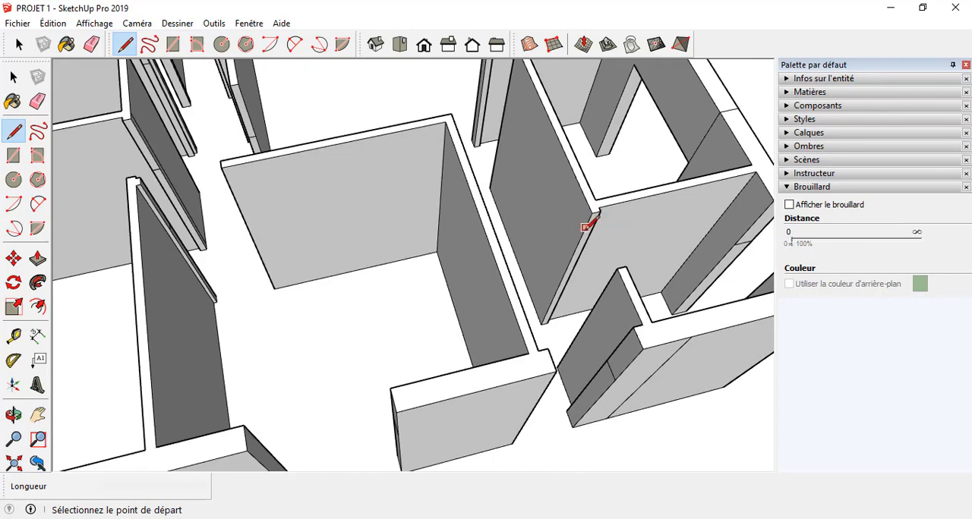
{"action": "left_click", "coordinate": [579, 254]}
{"action": "left_click", "coordinate": [584, 254]}
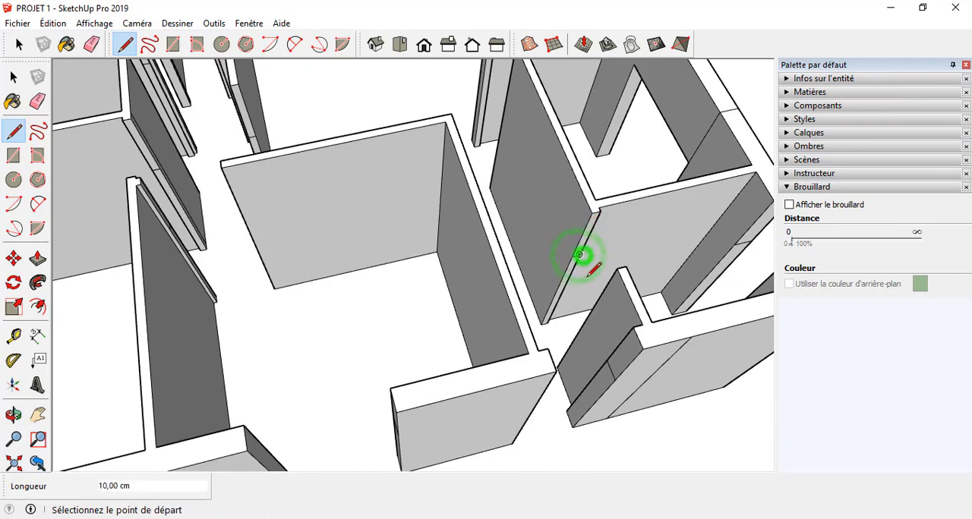
Step: Draw a 10 cm horizontal line at lintel height across the end face of the neighbouring small room's partition
{"action": "mouse_move", "coordinate": [586, 263]}
{"action": "middle_mouse_down"}
{"action": "mouse_move", "coordinate": [436, 249]}
{"action": "mouse_move", "coordinate": [361, 220]}
{"action": "mouse_move", "coordinate": [872, 486]}
{"action": "mouse_move", "coordinate": [698, 239]}
{"action": "middle_mouse_up"}
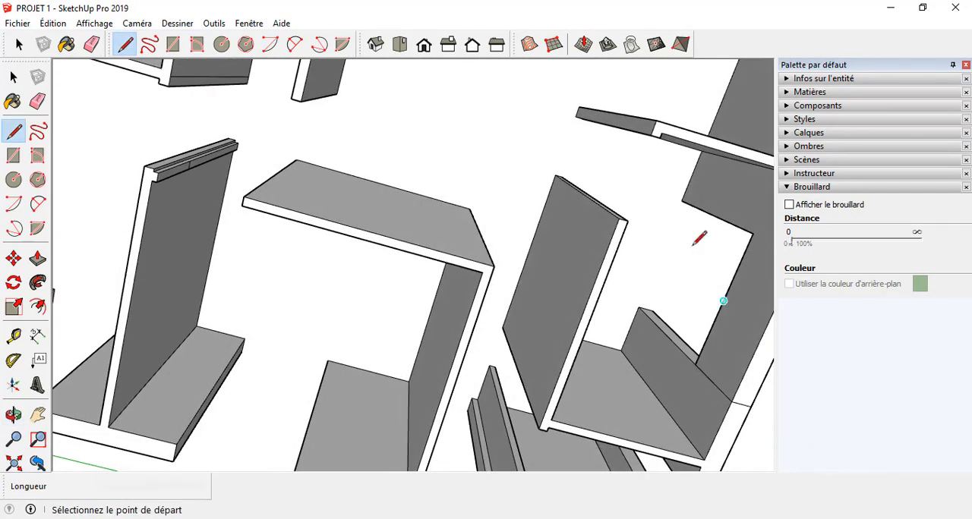
{"action": "middle_click_drag", "start_coordinate": [657, 175], "coordinate": [607, 232]}
{"action": "scroll", "coordinate": [611, 152], "scroll_direction": "down", "scroll_amount": 3}
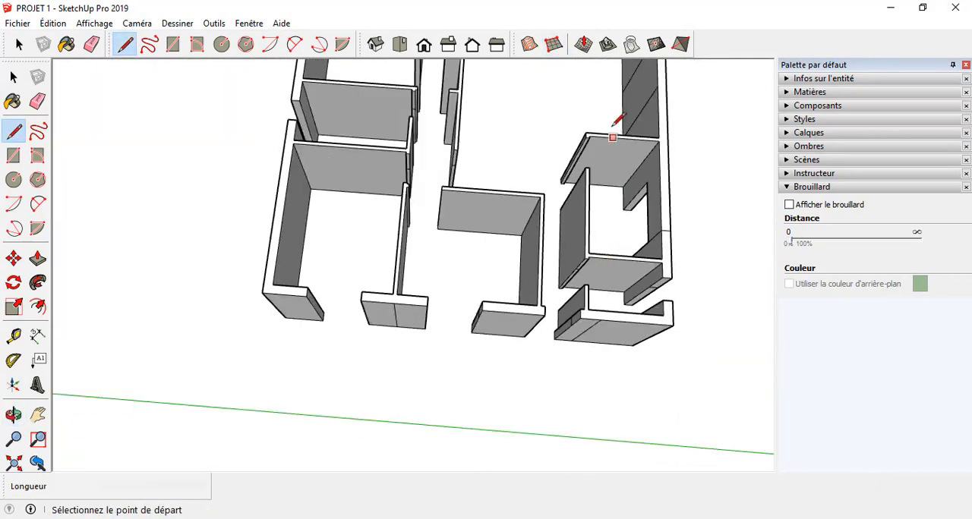
{"action": "scroll", "coordinate": [590, 162], "scroll_direction": "up", "scroll_amount": 3}
{"action": "scroll", "coordinate": [590, 162], "scroll_direction": "up", "scroll_amount": 3}
{"action": "middle_click_drag", "start_coordinate": [591, 161], "coordinate": [589, 122]}
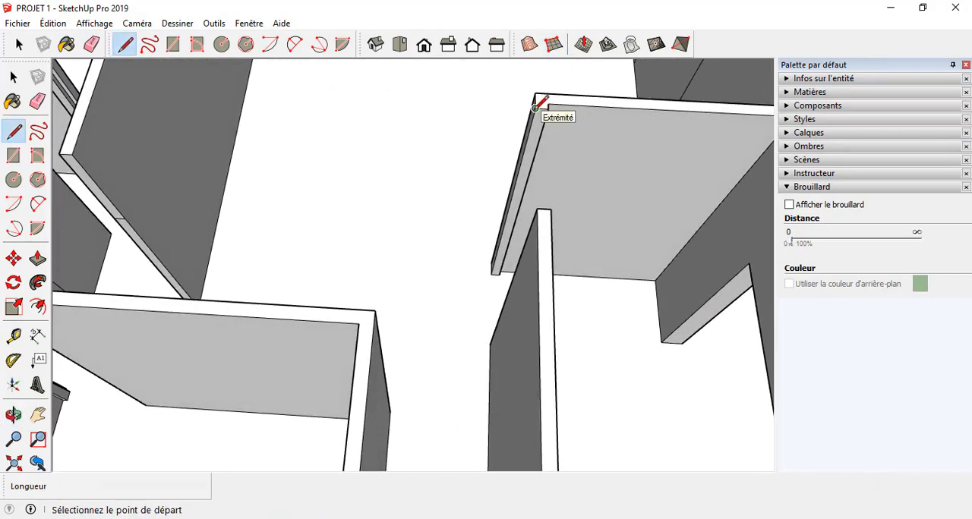
{"action": "left_click", "coordinate": [520, 174]}
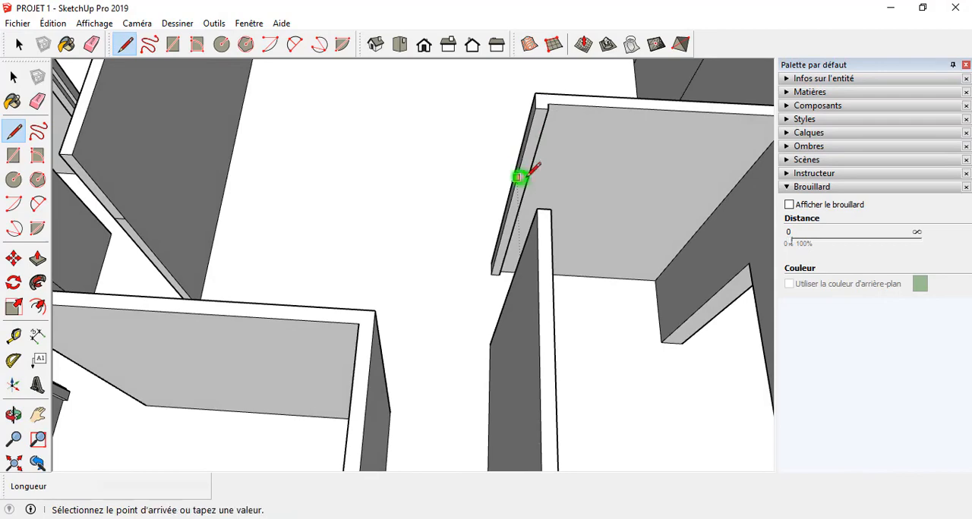
{"action": "left_click", "coordinate": [525, 175]}
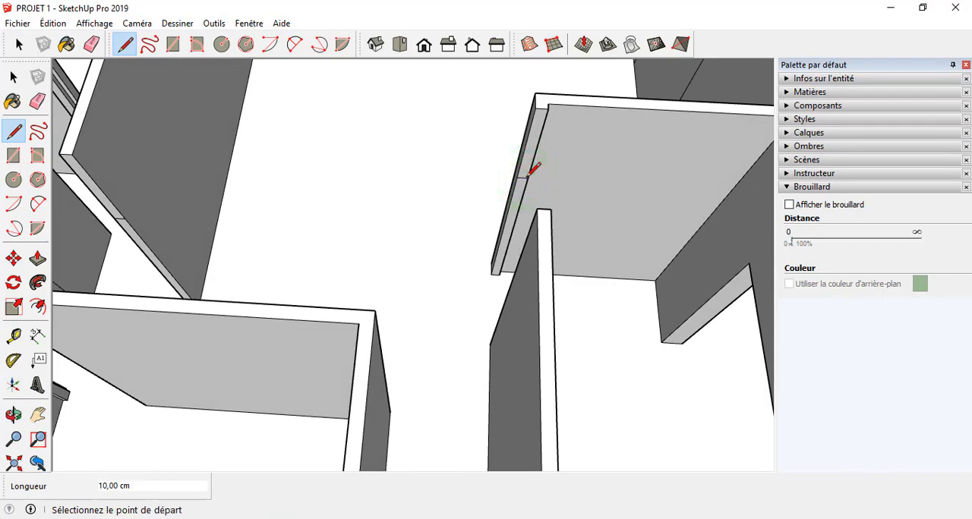
Step: Inspect the walls of the whole house from several angles to check the lintel lines at the openings
{"action": "scroll", "coordinate": [486, 184], "scroll_direction": "down", "scroll_amount": 3}
{"action": "middle_click_drag", "start_coordinate": [485, 184], "coordinate": [752, 167]}
{"action": "mouse_move", "coordinate": [362, 368]}
{"action": "middle_mouse_down"}
{"action": "mouse_move", "coordinate": [189, 420]}
{"action": "mouse_move", "coordinate": [246, 213]}
{"action": "mouse_move", "coordinate": [206, 227]}
{"action": "middle_mouse_up"}
{"action": "middle_click_drag", "start_coordinate": [125, 231], "coordinate": [174, 247]}
{"action": "scroll", "coordinate": [437, 183], "scroll_direction": "down", "scroll_amount": 8}
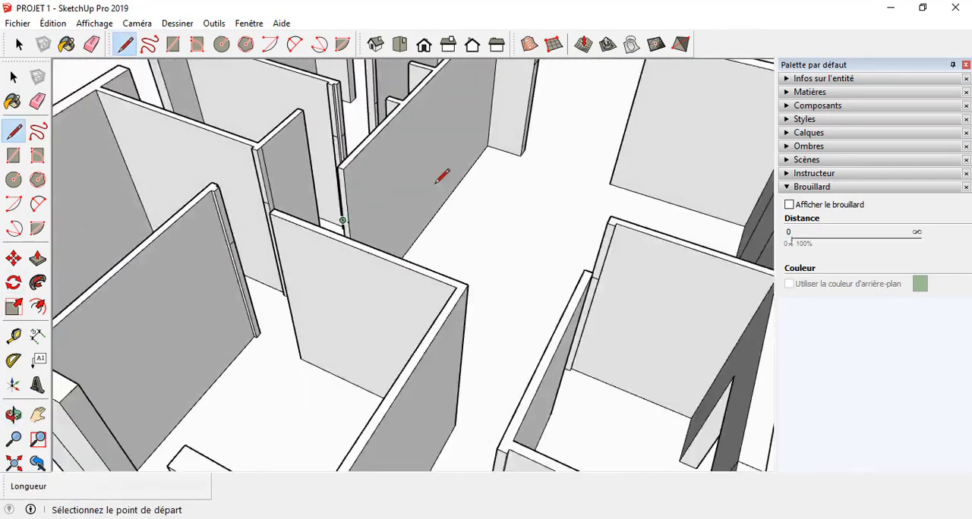
{"action": "scroll", "coordinate": [466, 208], "scroll_direction": "up", "scroll_amount": 4}
{"action": "mouse_move", "coordinate": [465, 210]}
{"action": "middle_mouse_down"}
{"action": "mouse_move", "coordinate": [445, 227]}
{"action": "mouse_move", "coordinate": [254, 108]}
{"action": "mouse_move", "coordinate": [225, 232]}
{"action": "mouse_move", "coordinate": [369, 253]}
{"action": "mouse_move", "coordinate": [633, 260]}
{"action": "mouse_move", "coordinate": [660, 278]}
{"action": "middle_mouse_up"}
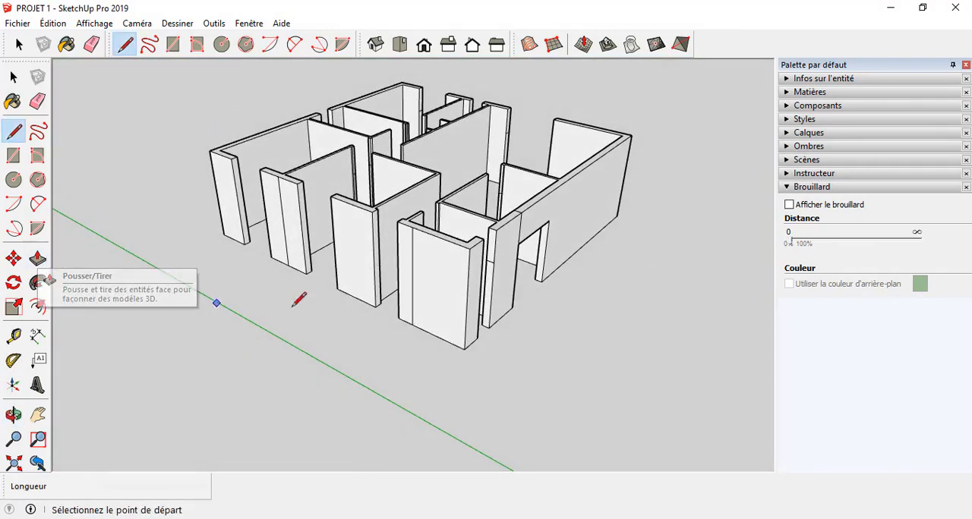
{"action": "scroll", "coordinate": [645, 182], "scroll_direction": "up", "scroll_amount": 3}
Step: Extrude the upper part of the wall's end face 90 cm across the opening beside the corner to form a lintel
{"action": "middle_click_drag", "start_coordinate": [645, 182], "coordinate": [60, 191]}
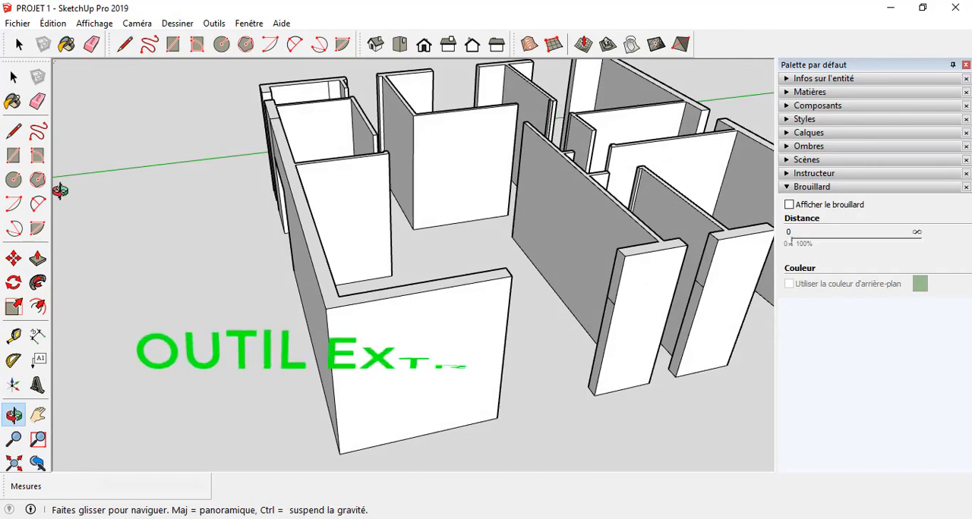
{"action": "middle_click_drag", "start_coordinate": [285, 171], "coordinate": [477, 268]}
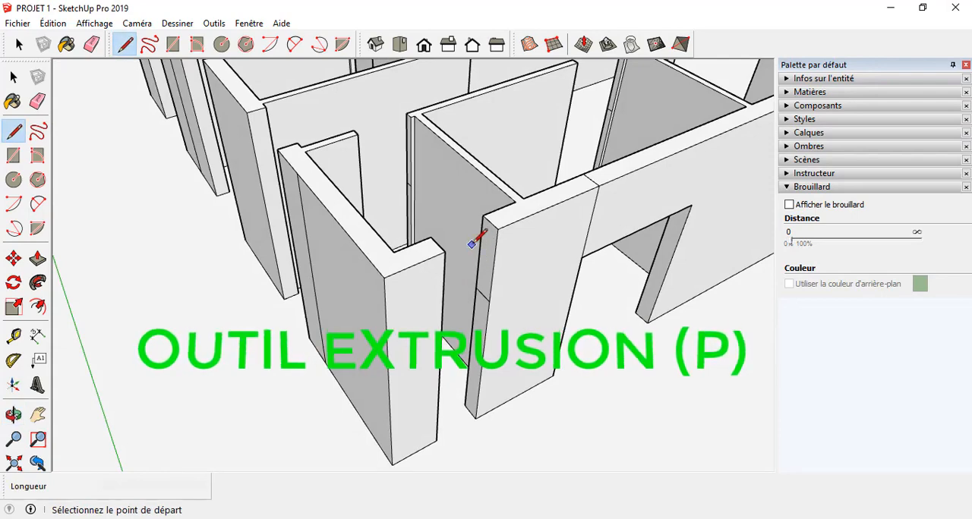
{"action": "key", "text": "p"}
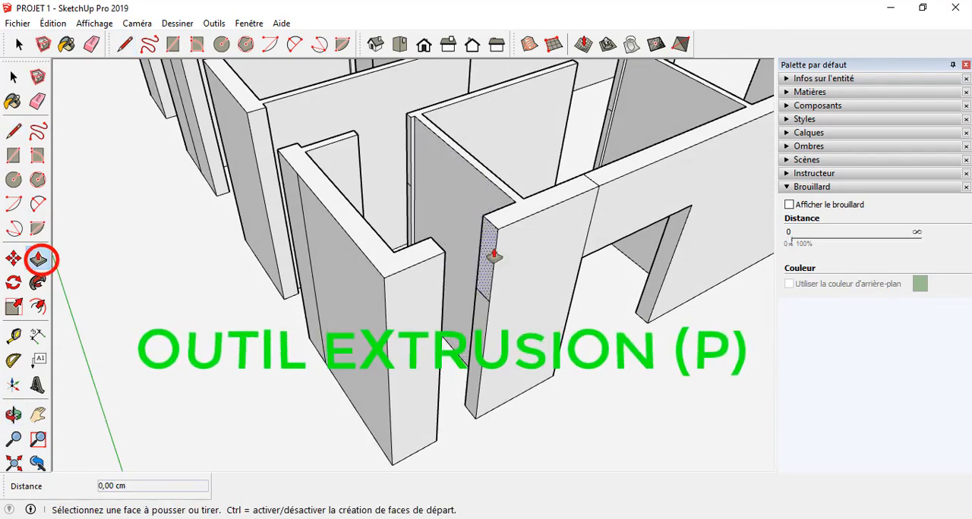
{"action": "left_click", "coordinate": [481, 257]}
{"action": "middle_click_drag", "start_coordinate": [444, 255], "coordinate": [548, 235]}
{"action": "left_click", "coordinate": [548, 235]}
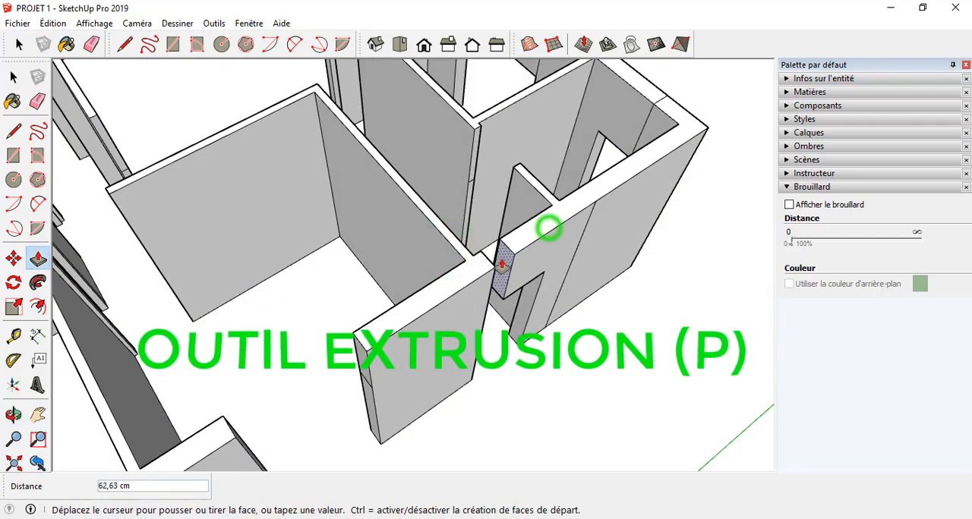
{"action": "scroll", "coordinate": [490, 275], "scroll_direction": "up", "scroll_amount": 2}
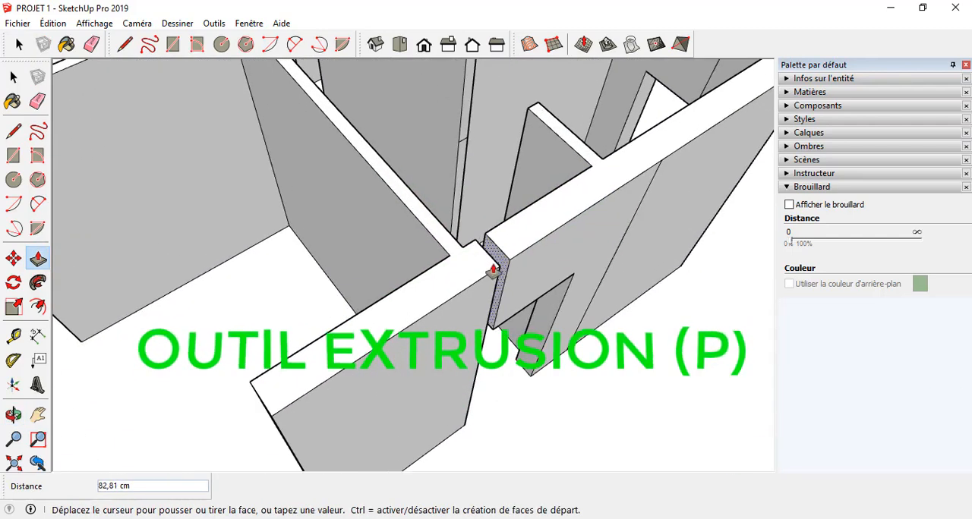
{"action": "left_click", "coordinate": [499, 268]}
{"action": "middle_click_drag", "start_coordinate": [505, 269], "coordinate": [575, 288]}
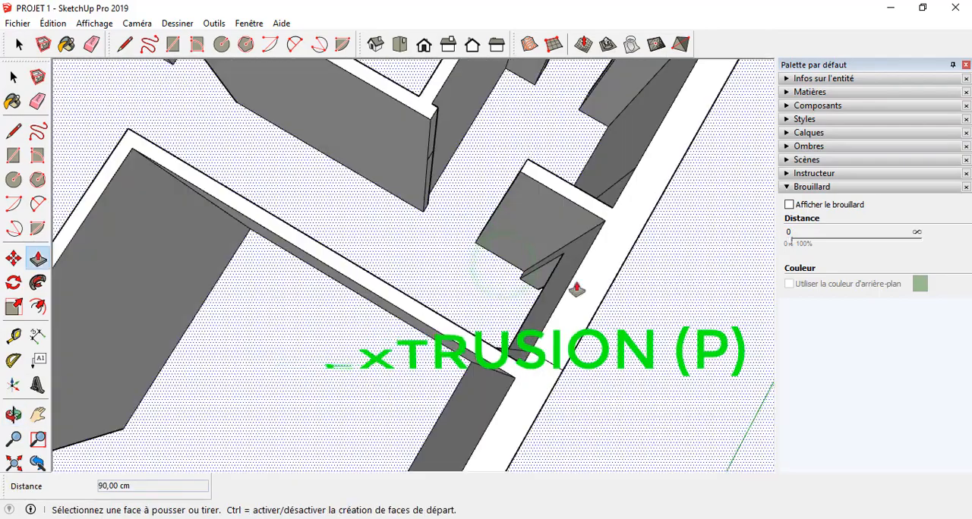
Step: Extrude the upper part of the partition's end face 70 cm across the opening to the short wall stub opposite to form a lintel
{"action": "left_click", "coordinate": [432, 143]}
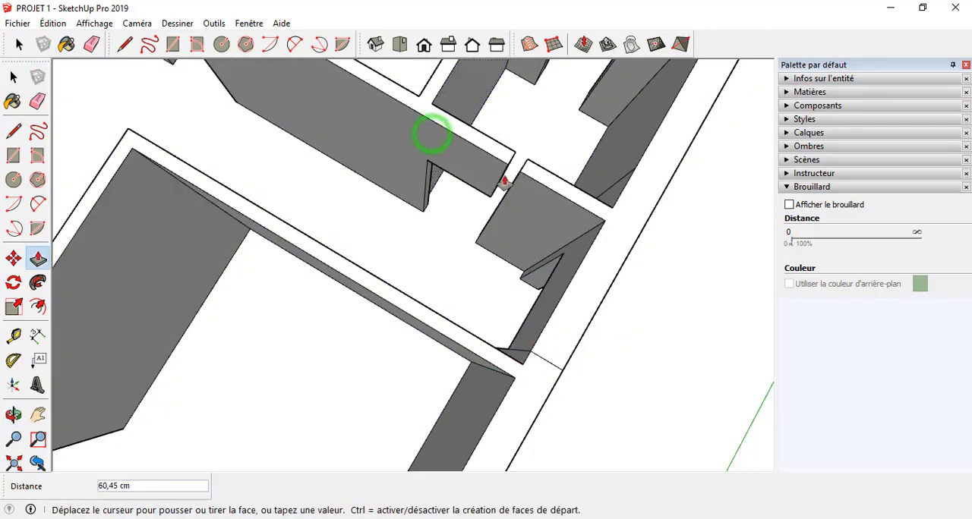
{"action": "left_click", "coordinate": [533, 173]}
{"action": "scroll", "coordinate": [533, 173], "scroll_direction": "down", "scroll_amount": 5}
{"action": "scroll", "coordinate": [425, 98], "scroll_direction": "up", "scroll_amount": 6}
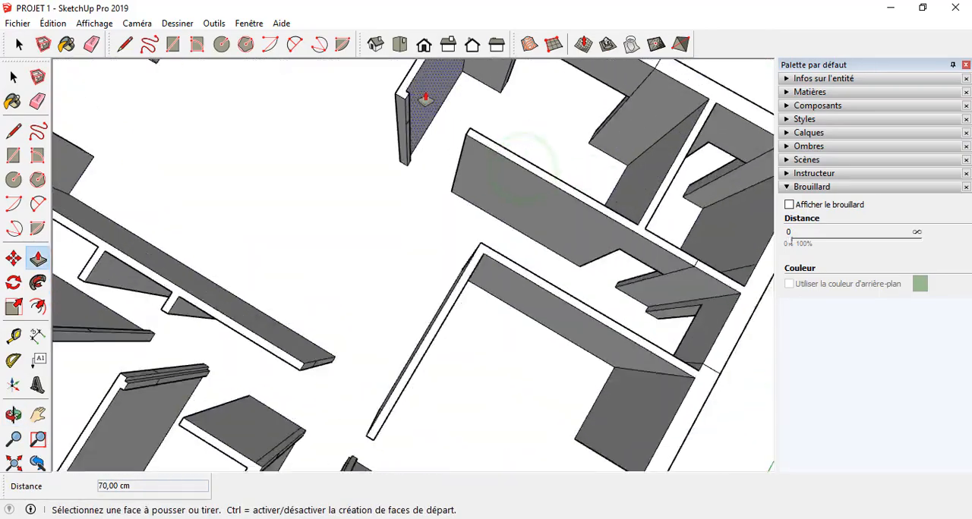
Step: Extrude the upper part of the next wall end 90 cm across the opening to the facing partition to form a lintel
{"action": "scroll", "coordinate": [417, 190], "scroll_direction": "down", "scroll_amount": 3}
{"action": "scroll", "coordinate": [433, 255], "scroll_direction": "down", "scroll_amount": 2}
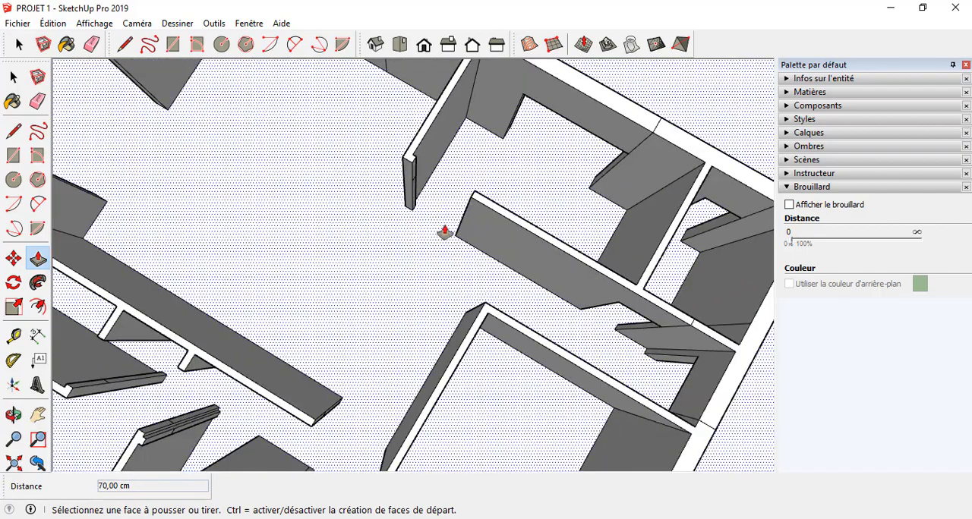
{"action": "scroll", "coordinate": [417, 184], "scroll_direction": "up", "scroll_amount": 3}
{"action": "left_click", "coordinate": [396, 165]}
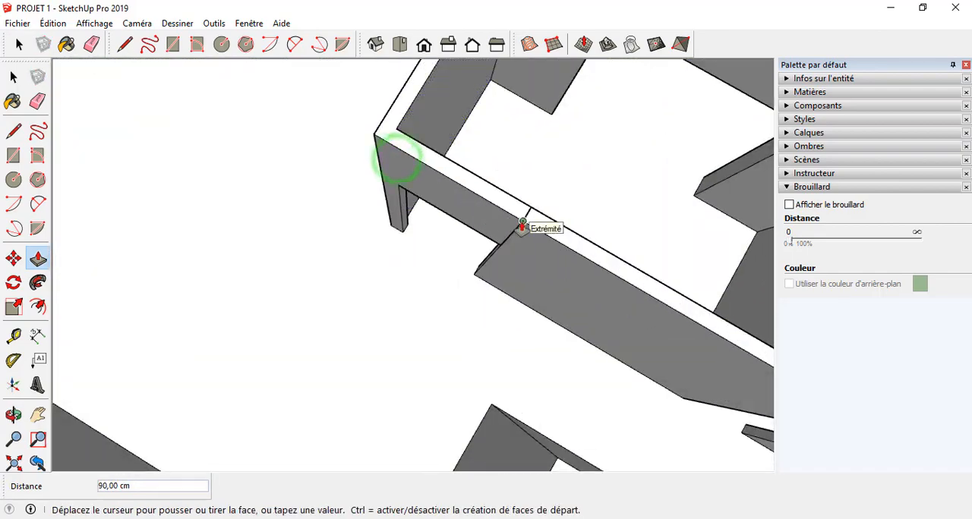
{"action": "left_click", "coordinate": [523, 228]}
{"action": "scroll", "coordinate": [477, 169], "scroll_direction": "down", "scroll_amount": 4}
Step: Extrude the upper end faces of the outer wall across its neighbouring openings to form lintels, making the last one 140 cm long
{"action": "middle_click_drag", "start_coordinate": [544, 372], "coordinate": [575, 201]}
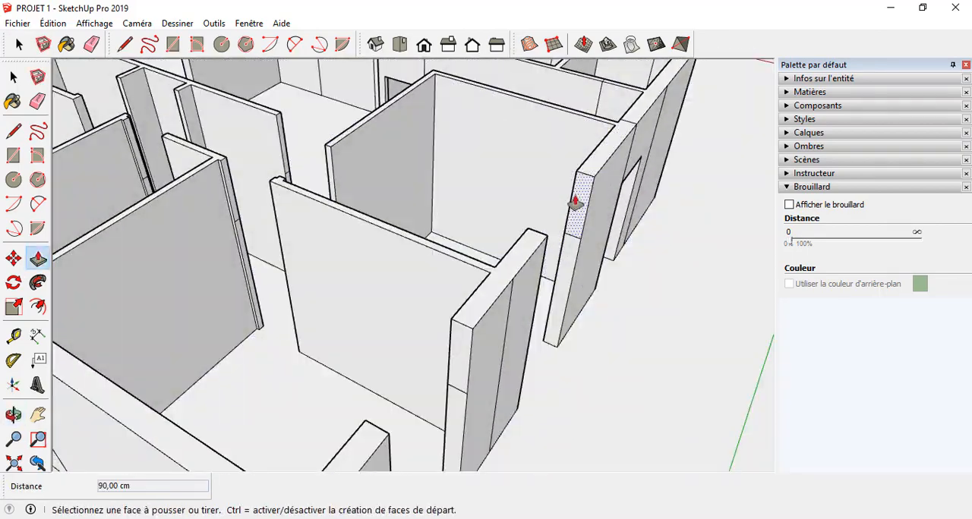
{"action": "left_click_drag", "start_coordinate": [576, 198], "coordinate": [565, 218]}
{"action": "left_click", "coordinate": [571, 205]}
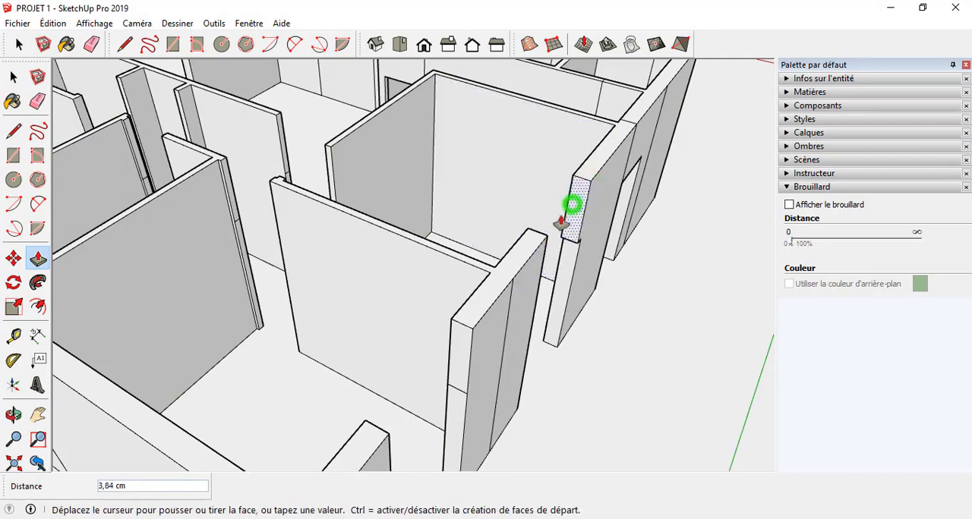
{"action": "middle_click_drag", "start_coordinate": [545, 244], "coordinate": [561, 341]}
{"action": "left_click", "coordinate": [280, 210]}
{"action": "left_click", "coordinate": [564, 294]}
{"action": "left_click", "coordinate": [441, 279]}
Step: Extrude the upper part of the room partition's corner end 85 cm to the facing partition to form a lintel over the doorway
{"action": "scroll", "coordinate": [562, 341], "scroll_direction": "down", "scroll_amount": 3}
{"action": "scroll", "coordinate": [477, 224], "scroll_direction": "up", "scroll_amount": 3}
{"action": "scroll", "coordinate": [506, 239], "scroll_direction": "up", "scroll_amount": 2}
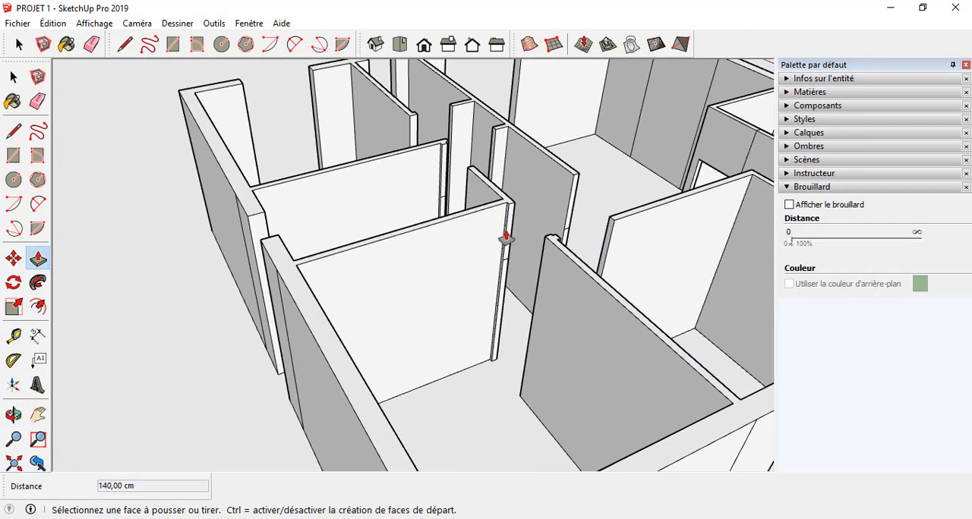
{"action": "left_click", "coordinate": [511, 237]}
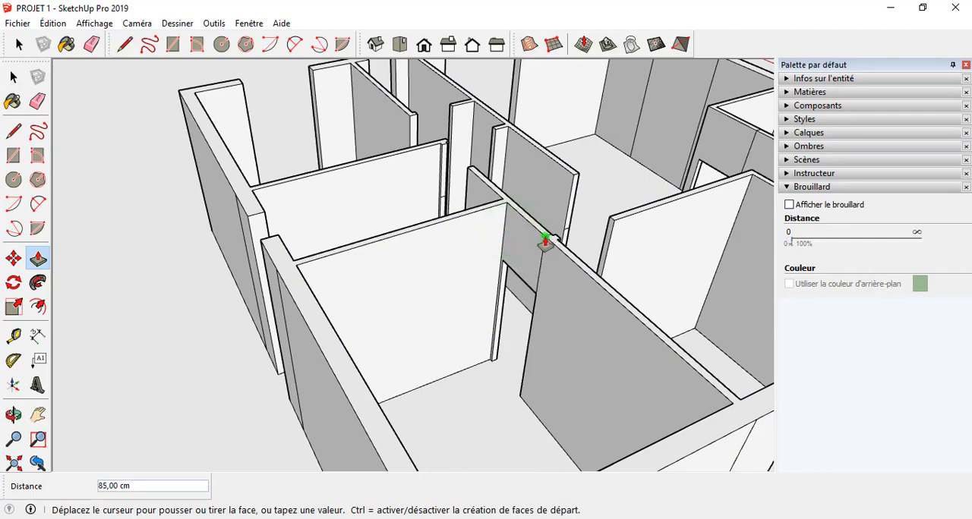
{"action": "left_click", "coordinate": [545, 242]}
Step: Extrude the upper wall face 90 cm across the next interior doorway, up to the edge of the opposite wall, to form a lintel
{"action": "middle_click_drag", "start_coordinate": [545, 241], "coordinate": [551, 342]}
{"action": "left_click", "coordinate": [247, 266]}
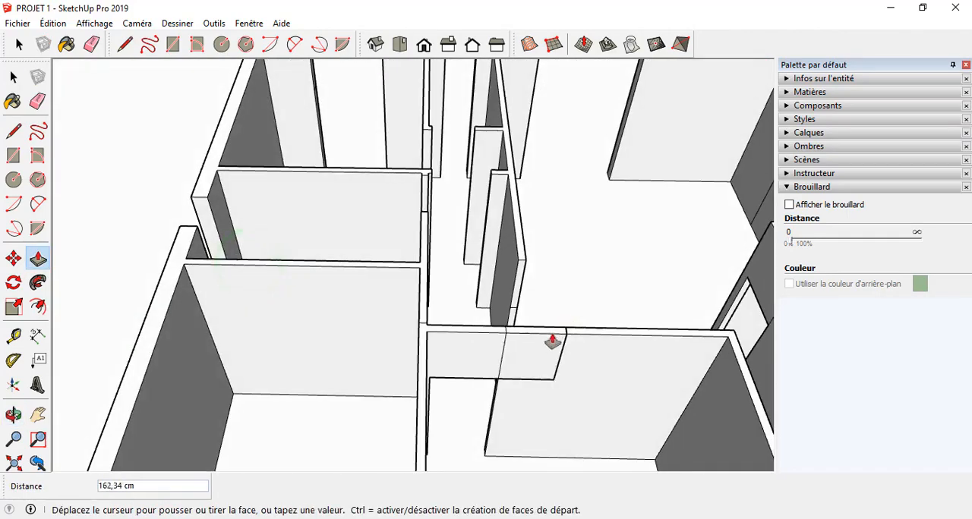
{"action": "left_click", "coordinate": [505, 327]}
Step: Extrude the upper part of the corridor wall's end face 110 cm across the passage to the opposite wall to form a lintel
{"action": "scroll", "coordinate": [523, 290], "scroll_direction": "up", "scroll_amount": 1}
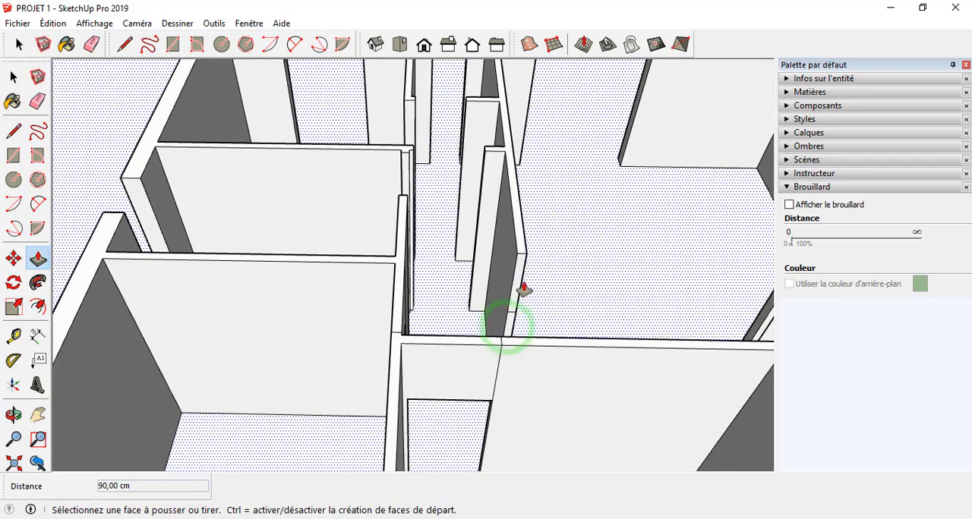
{"action": "left_click", "coordinate": [518, 283]}
{"action": "middle_click_drag", "start_coordinate": [520, 318], "coordinate": [853, 401]}
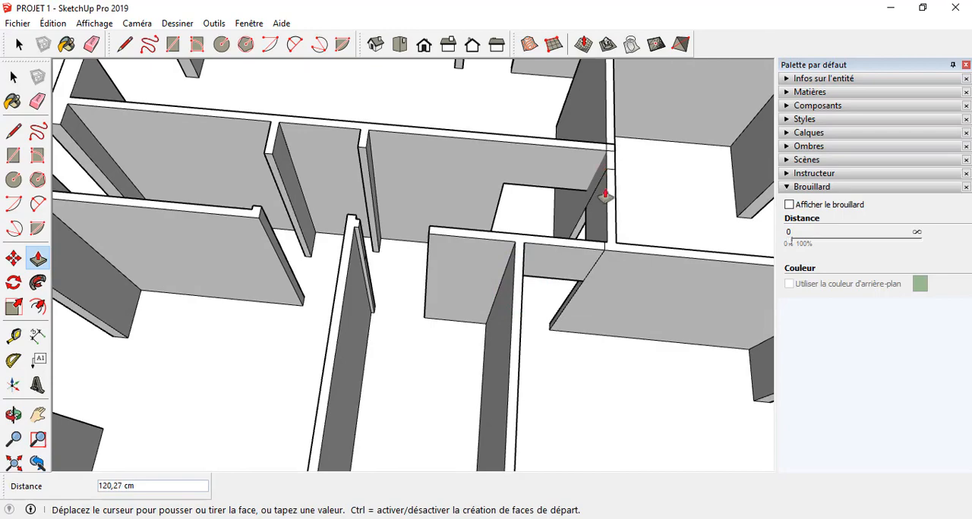
{"action": "middle_click_drag", "start_coordinate": [604, 258], "coordinate": [516, 142]}
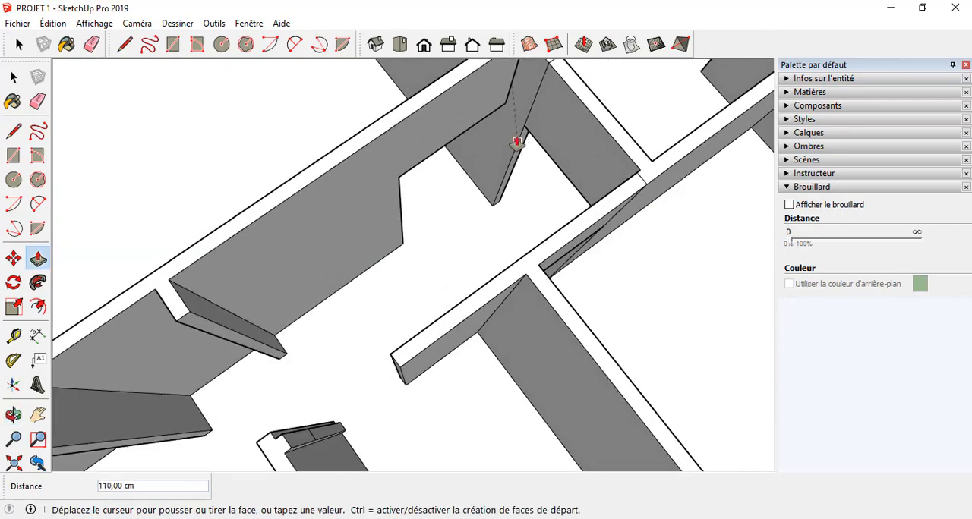
{"action": "left_click", "coordinate": [523, 126]}
{"action": "scroll", "coordinate": [511, 271], "scroll_direction": "down", "scroll_amount": 3}
Step: Extrude the upper part of the small room's wall end 70 cm to the short stub on the long wall to form a lintel
{"action": "middle_click_drag", "start_coordinate": [510, 271], "coordinate": [592, 230]}
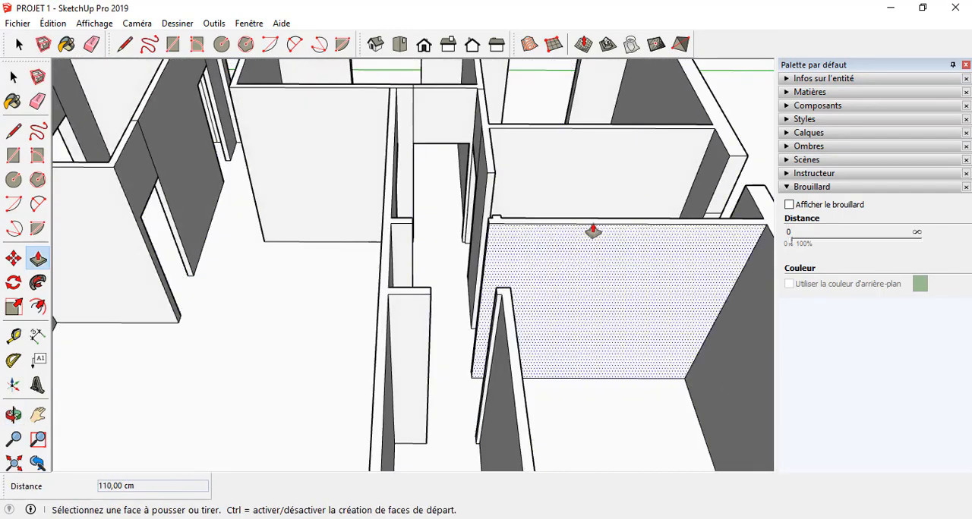
{"action": "middle_click_drag", "start_coordinate": [562, 183], "coordinate": [586, 243]}
{"action": "left_click", "coordinate": [578, 245]}
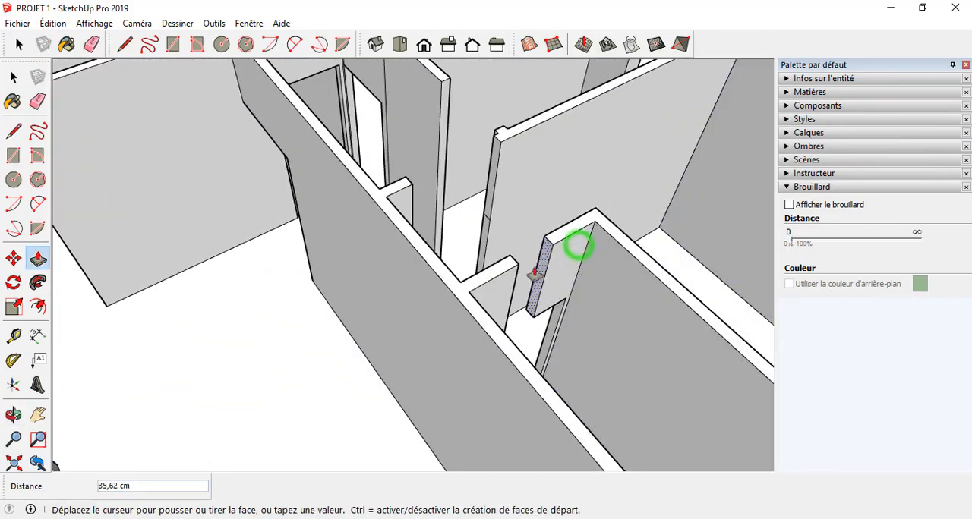
{"action": "left_click", "coordinate": [517, 267]}
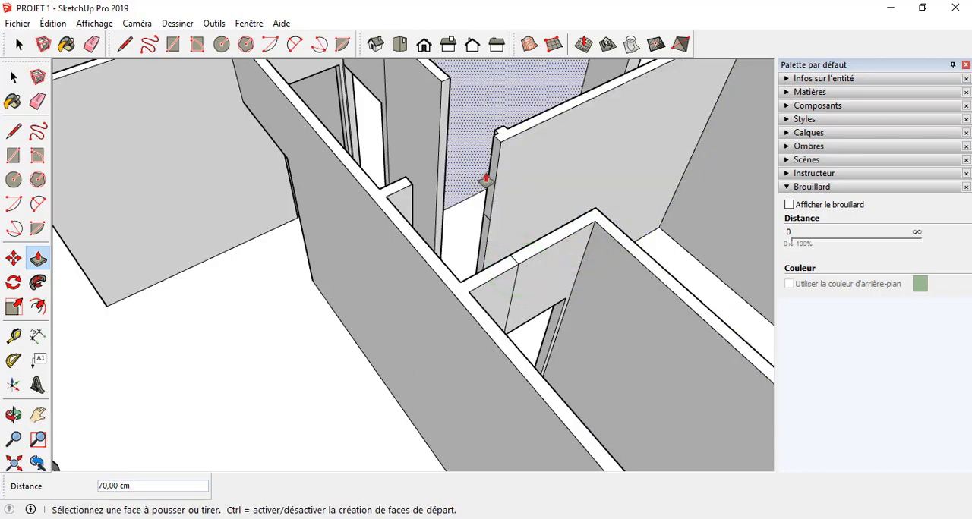
Step: Extrude lintels over the next two interior doorways beside the corridor, the first by 90 cm and the second by 80 cm
{"action": "left_click", "coordinate": [489, 180]}
{"action": "middle_click_drag", "start_coordinate": [412, 187], "coordinate": [744, 226]}
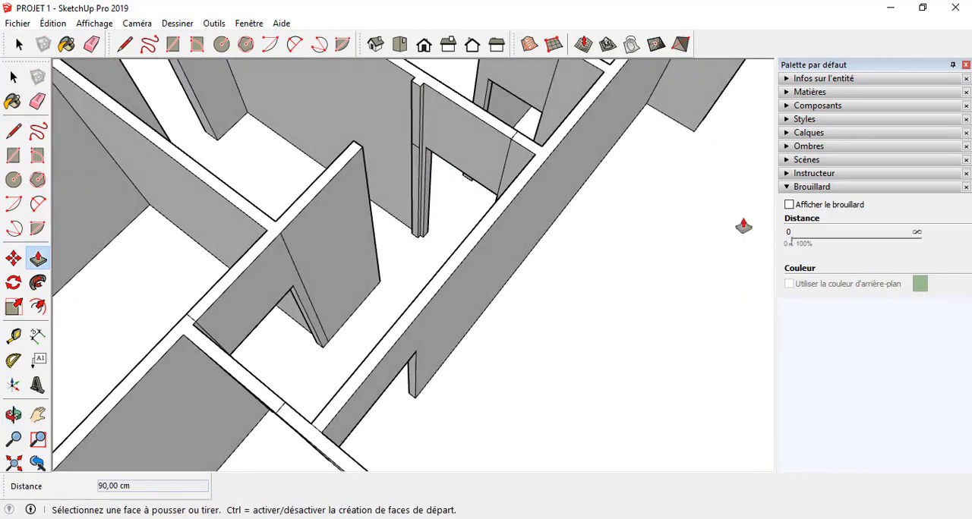
{"action": "left_click", "coordinate": [413, 111]}
{"action": "left_click", "coordinate": [357, 147]}
{"action": "scroll", "coordinate": [391, 216], "scroll_direction": "down", "scroll_amount": 3}
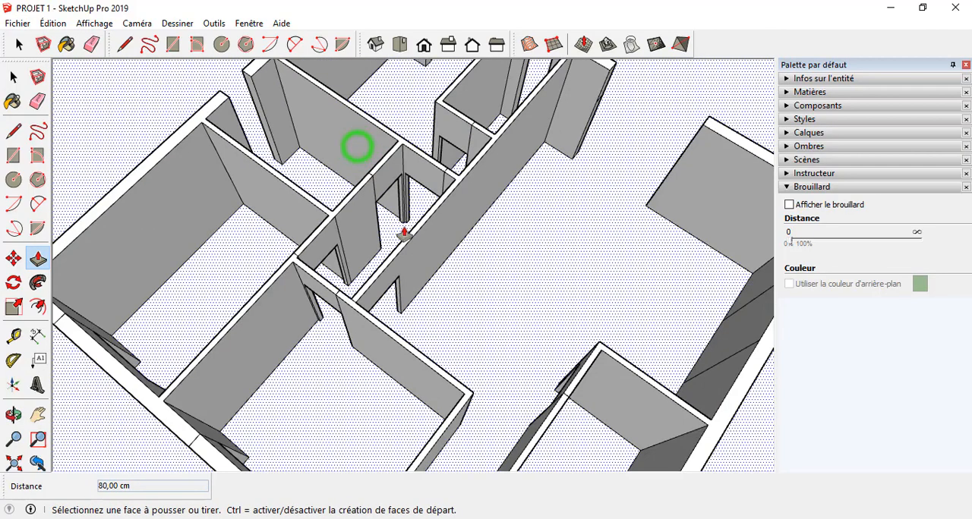
Step: Extrude the upper end face of the corner room's outer wall across its opening to the neighbouring pier to form a lintel
{"action": "scroll", "coordinate": [422, 218], "scroll_direction": "down", "scroll_amount": 4}
{"action": "middle_click_drag", "start_coordinate": [448, 234], "coordinate": [637, 262]}
{"action": "scroll", "coordinate": [205, 114], "scroll_direction": "up", "scroll_amount": 4}
{"action": "middle_click_drag", "start_coordinate": [444, 164], "coordinate": [696, 256]}
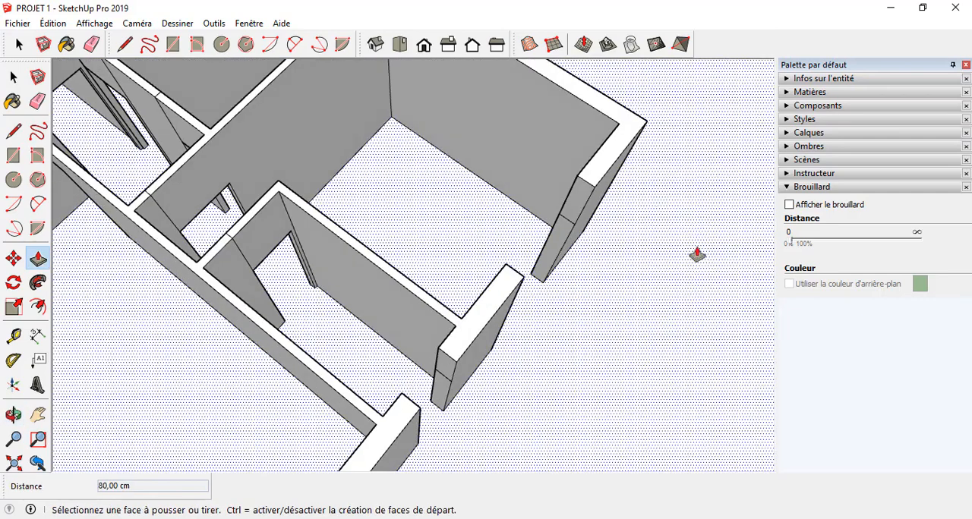
{"action": "left_click", "coordinate": [569, 218]}
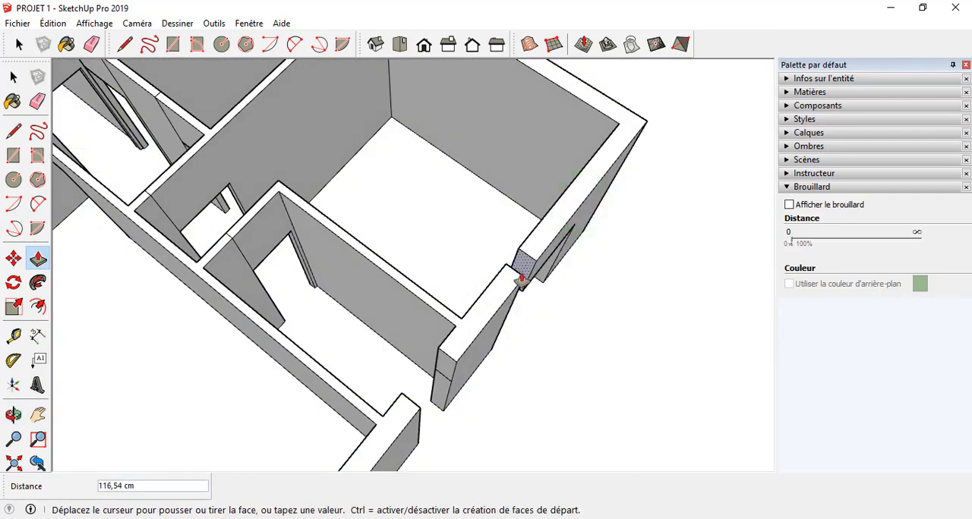
{"action": "middle_click_drag", "start_coordinate": [507, 272], "coordinate": [425, 261]}
{"action": "left_click", "coordinate": [469, 200]}
Step: Extrude the lintels over the other two openings in that outer wall, 60 cm for the narrow one and 200 cm for the wide one
{"action": "left_click", "coordinate": [423, 257]}
{"action": "left_click", "coordinate": [375, 238]}
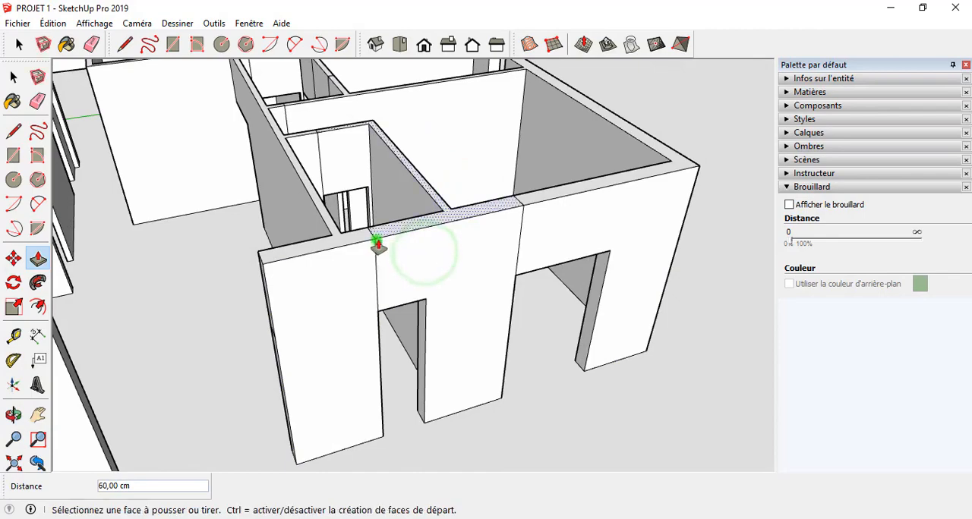
{"action": "scroll", "coordinate": [373, 238], "scroll_direction": "down", "scroll_amount": 5}
{"action": "scroll", "coordinate": [364, 283], "scroll_direction": "up", "scroll_amount": 4}
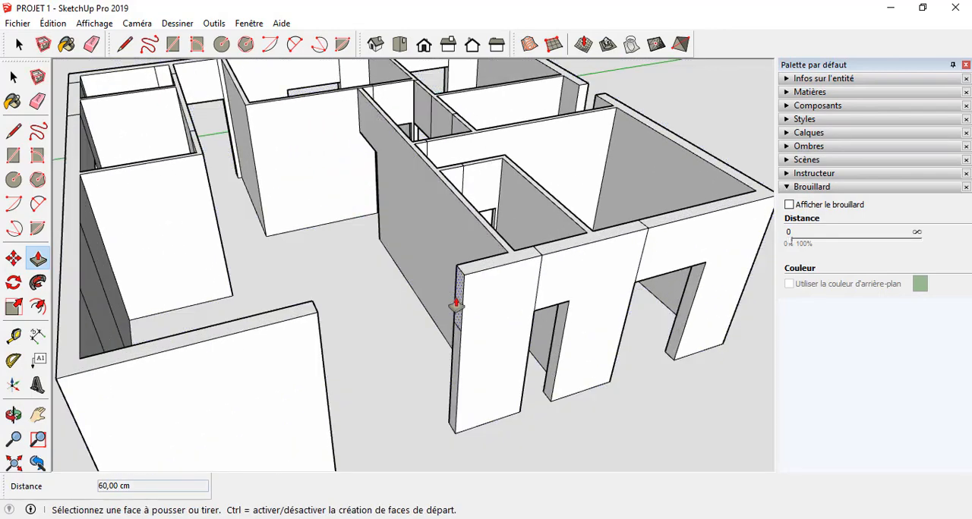
{"action": "left_click", "coordinate": [455, 302]}
{"action": "left_click", "coordinate": [314, 311]}
{"action": "scroll", "coordinate": [404, 345], "scroll_direction": "down", "scroll_amount": 5}
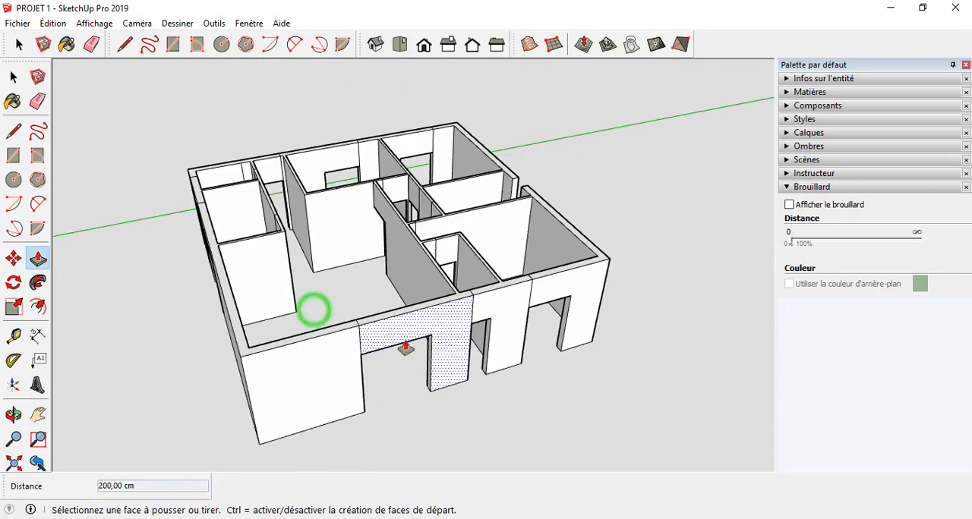
Step: Extrude the upper end face of the outer side wall 60 cm across its remaining narrow opening to form a lintel
{"action": "scroll", "coordinate": [429, 331], "scroll_direction": "up", "scroll_amount": 4}
{"action": "middle_click_drag", "start_coordinate": [386, 284], "coordinate": [718, 291]}
{"action": "middle_click_drag", "start_coordinate": [334, 273], "coordinate": [457, 182]}
{"action": "scroll", "coordinate": [458, 180], "scroll_direction": "down", "scroll_amount": 4}
{"action": "scroll", "coordinate": [535, 304], "scroll_direction": "up", "scroll_amount": 2}
{"action": "middle_click_drag", "start_coordinate": [533, 312], "coordinate": [252, 214]}
{"action": "middle_click_drag", "start_coordinate": [190, 217], "coordinate": [806, 286]}
{"action": "middle_click_drag", "start_coordinate": [209, 230], "coordinate": [531, 308]}
{"action": "scroll", "coordinate": [536, 296], "scroll_direction": "up", "scroll_amount": 3}
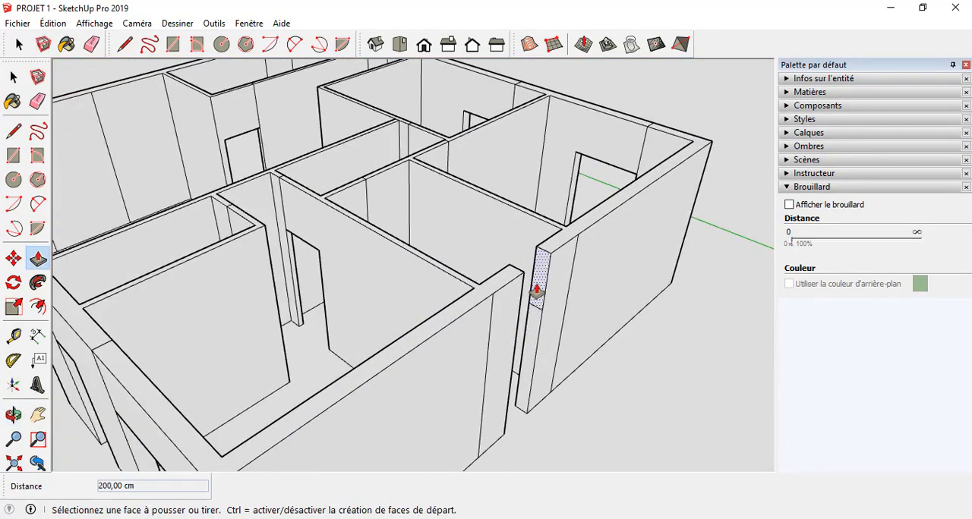
{"action": "left_click", "coordinate": [537, 285]}
{"action": "left_click", "coordinate": [521, 273]}
Step: Inspect the outside of the whole house from several angles to check the lintels over the openings
{"action": "middle_click_drag", "start_coordinate": [460, 367], "coordinate": [512, 323]}
{"action": "middle_click_drag", "start_coordinate": [414, 353], "coordinate": [566, 400]}
{"action": "middle_click_drag", "start_coordinate": [176, 333], "coordinate": [505, 170]}
{"action": "scroll", "coordinate": [505, 169], "scroll_direction": "down", "scroll_amount": 5}
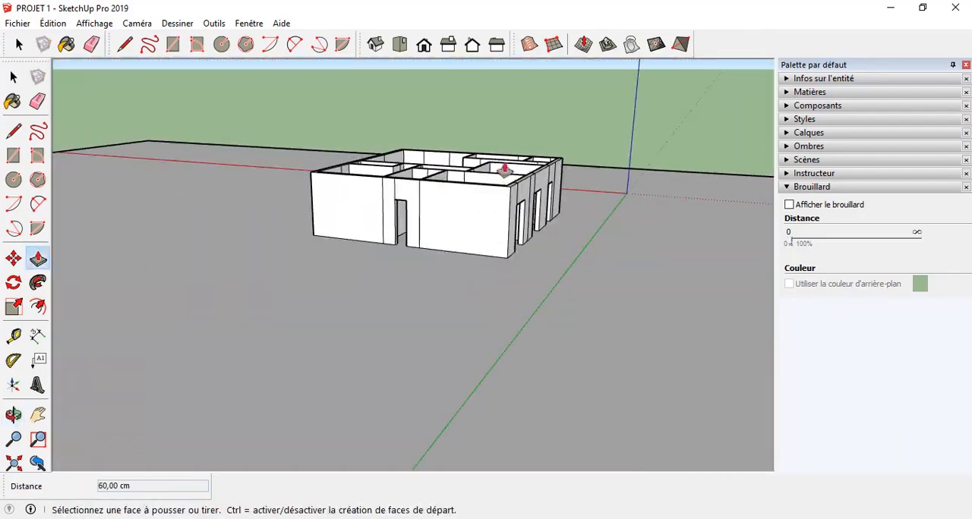
{"action": "scroll", "coordinate": [397, 189], "scroll_direction": "up", "scroll_amount": 5}
{"action": "middle_click_drag", "start_coordinate": [362, 207], "coordinate": [785, 274]}
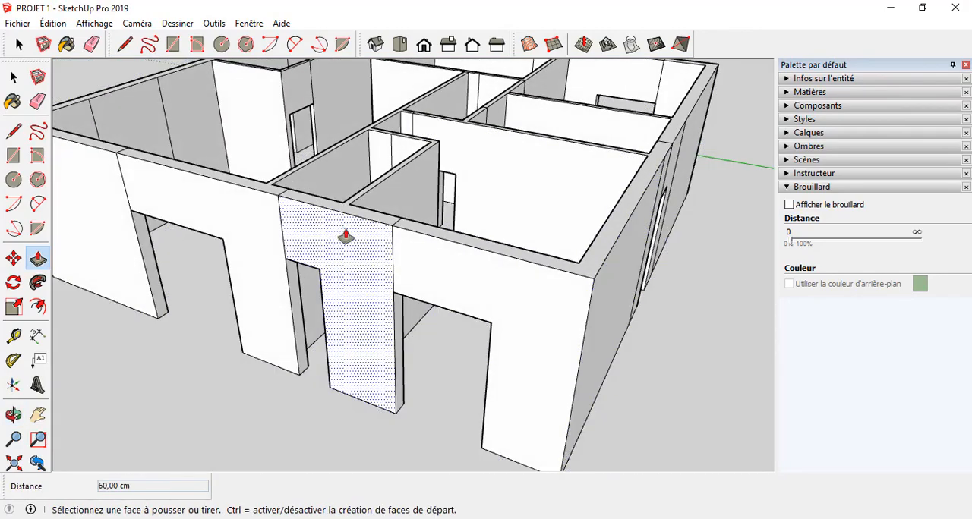
{"action": "scroll", "coordinate": [341, 235], "scroll_direction": "down", "scroll_amount": 5}
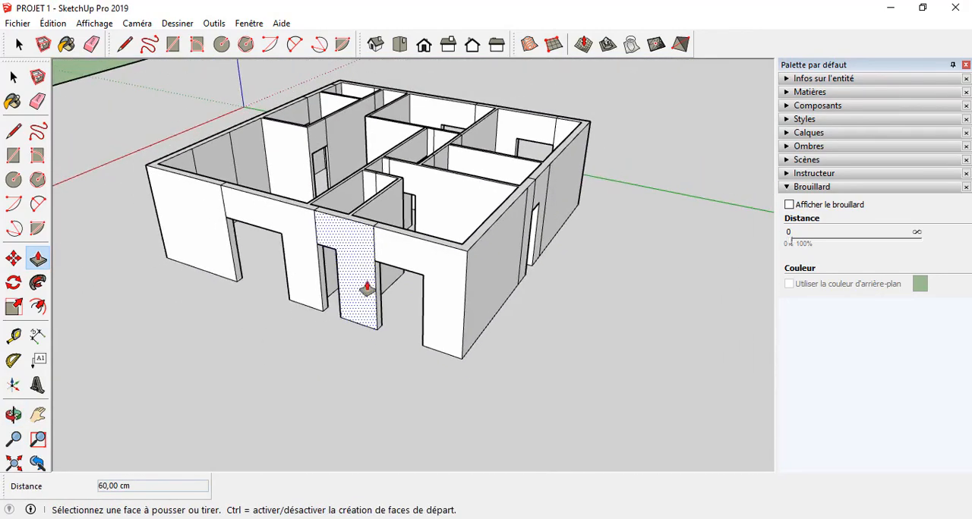
{"action": "scroll", "coordinate": [367, 284], "scroll_direction": "up", "scroll_amount": 5}
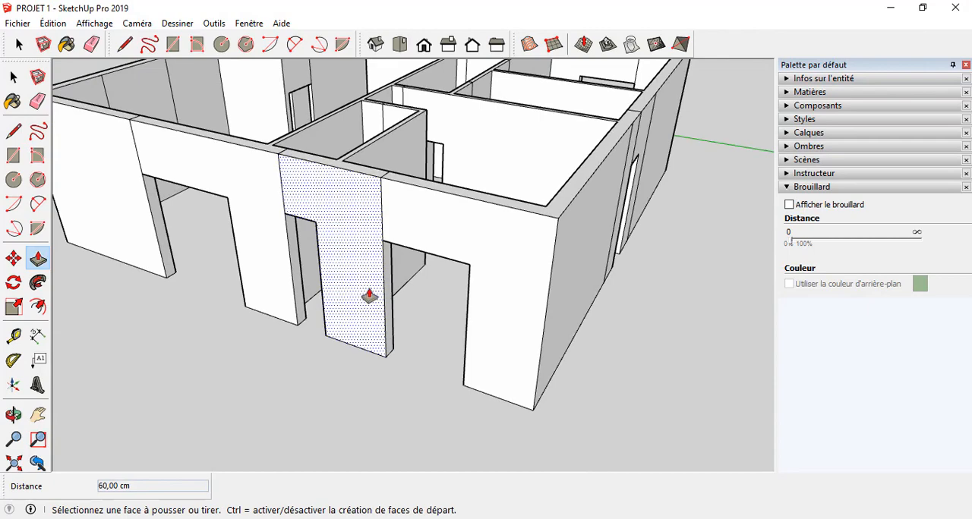
{"action": "middle_click_drag", "start_coordinate": [370, 287], "coordinate": [398, 312]}
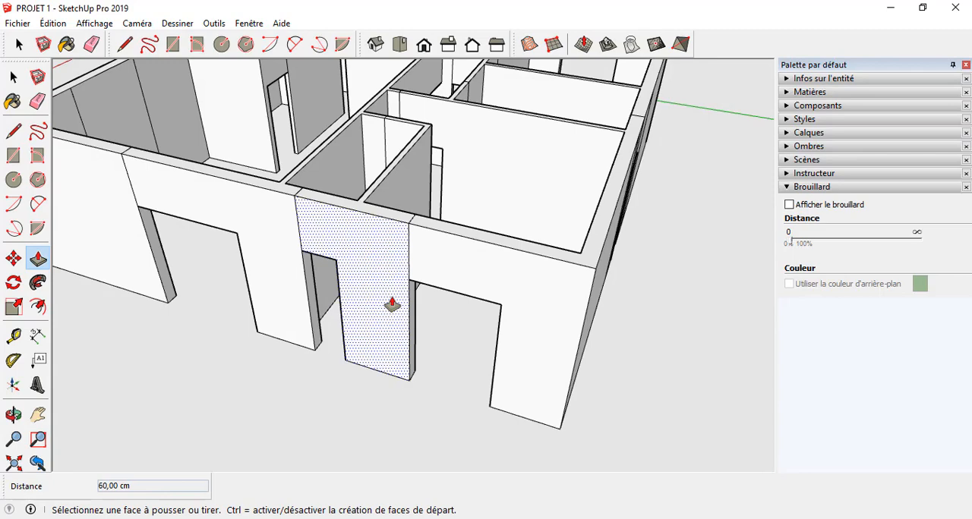
Step: Examine the foot of the wall piers at the three openings of the front wall
{"action": "scroll", "coordinate": [479, 440], "scroll_direction": "up", "scroll_amount": 5}
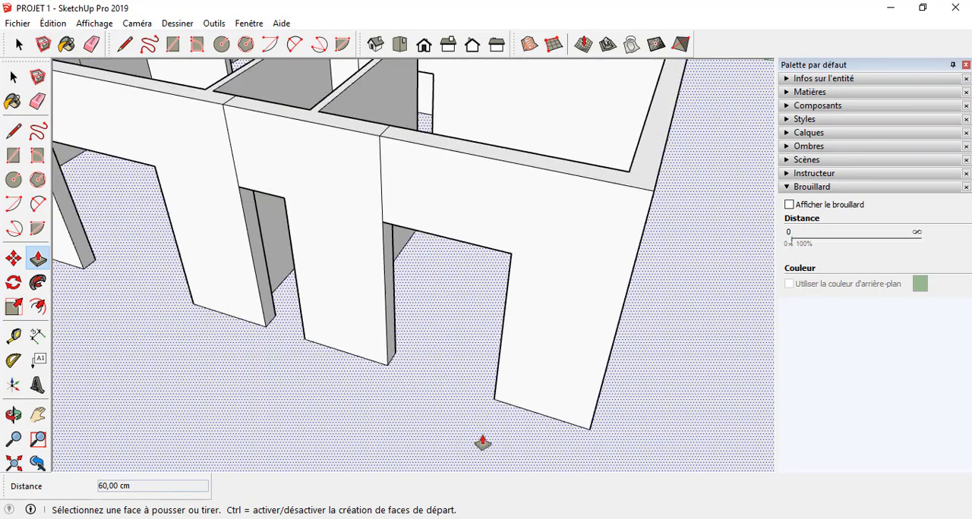
{"action": "middle_click_drag", "start_coordinate": [499, 405], "coordinate": [551, 371]}
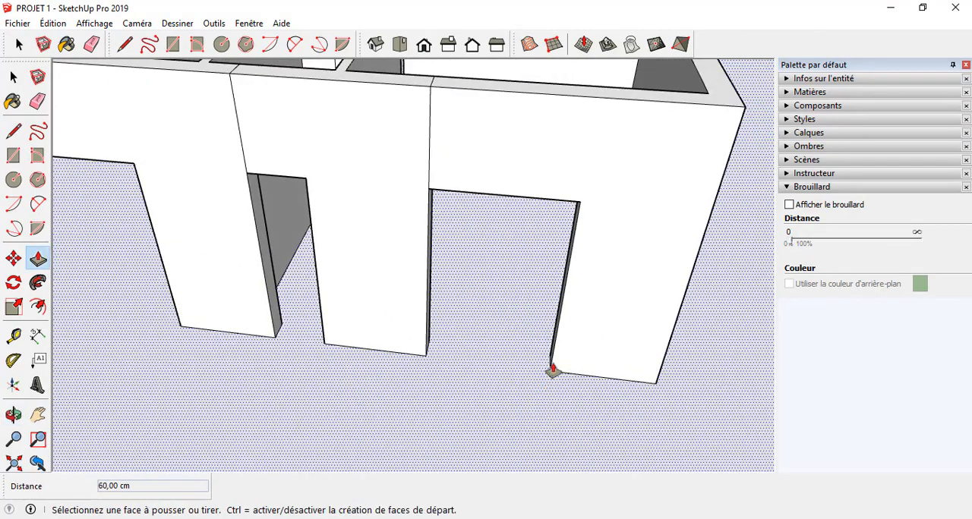
{"action": "scroll", "coordinate": [689, 344], "scroll_direction": "down", "scroll_amount": 5}
{"action": "scroll", "coordinate": [424, 310], "scroll_direction": "up", "scroll_amount": 5}
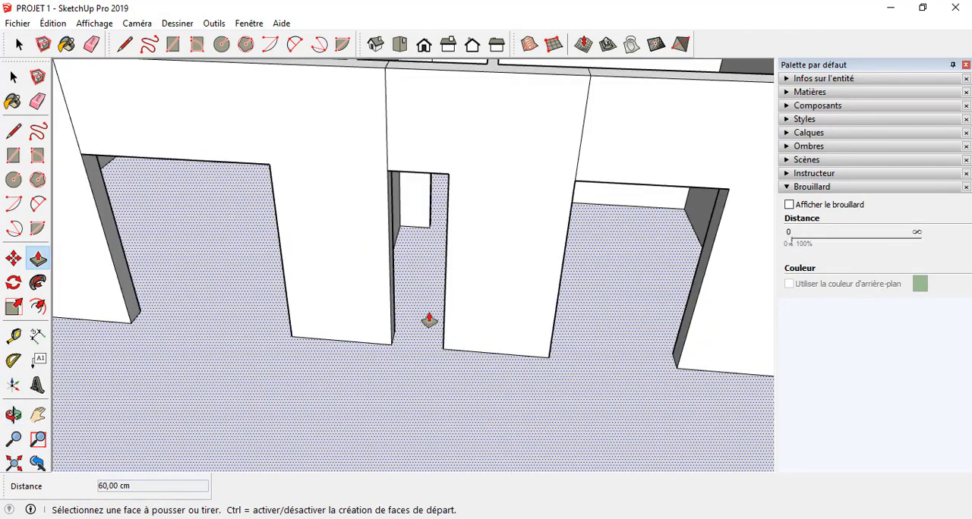
{"action": "scroll", "coordinate": [425, 315], "scroll_direction": "up", "scroll_amount": 2}
{"action": "middle_click_drag", "start_coordinate": [425, 315], "coordinate": [448, 289]}
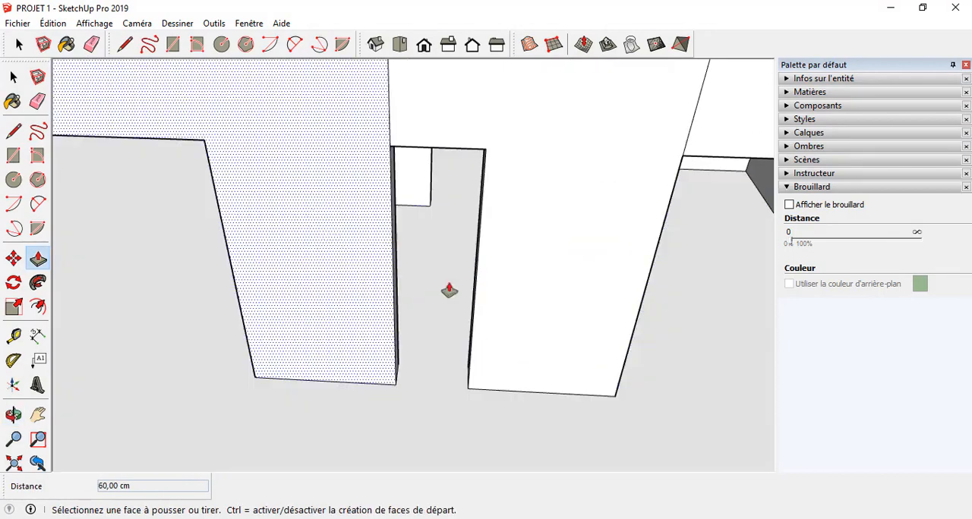
{"action": "scroll", "coordinate": [467, 243], "scroll_direction": "down", "scroll_amount": 2}
{"action": "scroll", "coordinate": [469, 242], "scroll_direction": "down", "scroll_amount": 4}
{"action": "scroll", "coordinate": [394, 291], "scroll_direction": "up", "scroll_amount": 2}
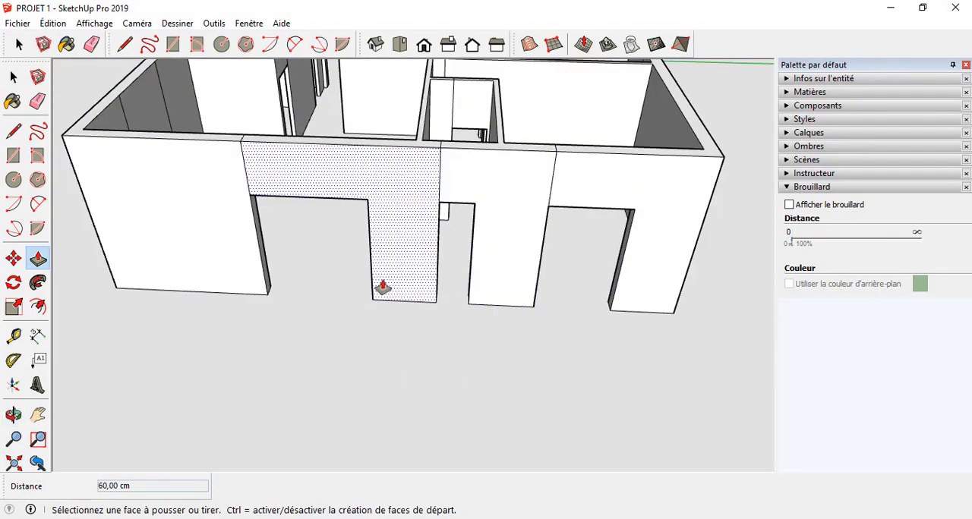
Step: Draw a vertical helper line upward from the base midpoint of the jamb in the front wall's wide opening nearest the corner
{"action": "key", "text": "l"}
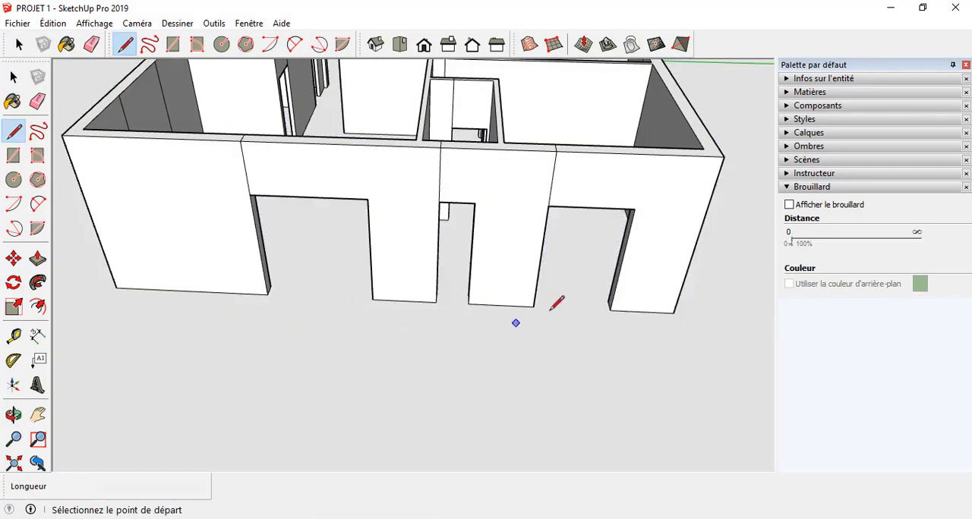
{"action": "scroll", "coordinate": [557, 303], "scroll_direction": "up", "scroll_amount": 3}
{"action": "middle_click_drag", "start_coordinate": [557, 303], "coordinate": [363, 258]}
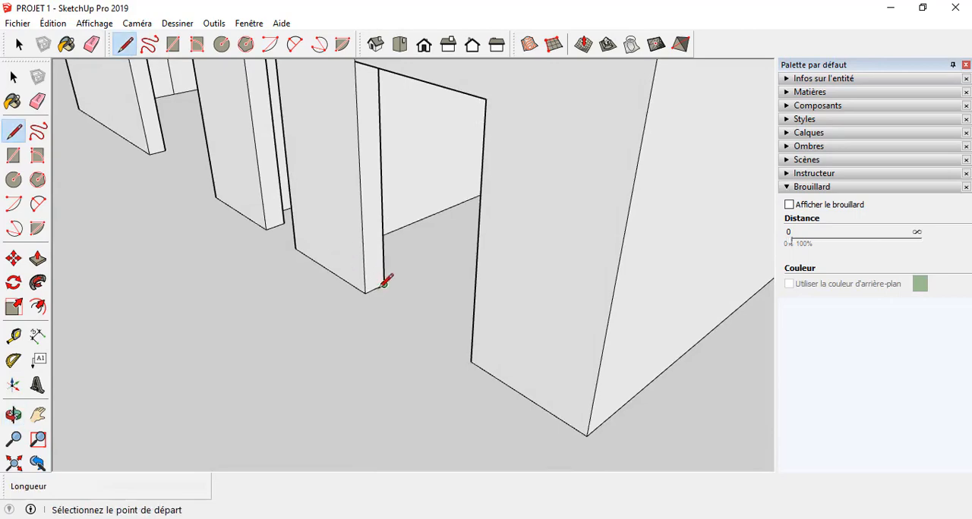
{"action": "scroll", "coordinate": [378, 287], "scroll_direction": "down", "scroll_amount": 3}
{"action": "mouse_move", "coordinate": [386, 304]}
{"action": "middle_mouse_down"}
{"action": "mouse_move", "coordinate": [612, 317]}
{"action": "mouse_move", "coordinate": [646, 271]}
{"action": "mouse_move", "coordinate": [525, 201]}
{"action": "mouse_move", "coordinate": [413, 266]}
{"action": "middle_mouse_up"}
{"action": "scroll", "coordinate": [412, 267], "scroll_direction": "up", "scroll_amount": 5}
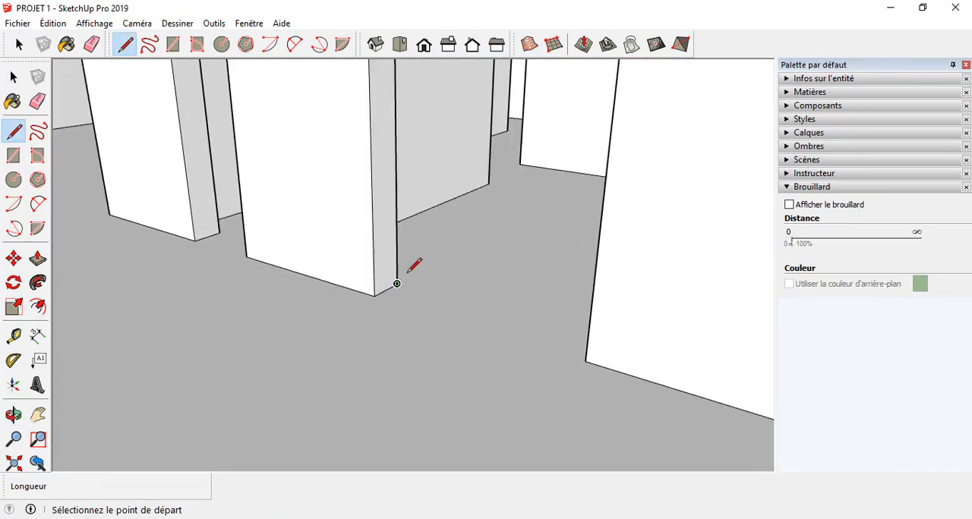
{"action": "left_click", "coordinate": [385, 288]}
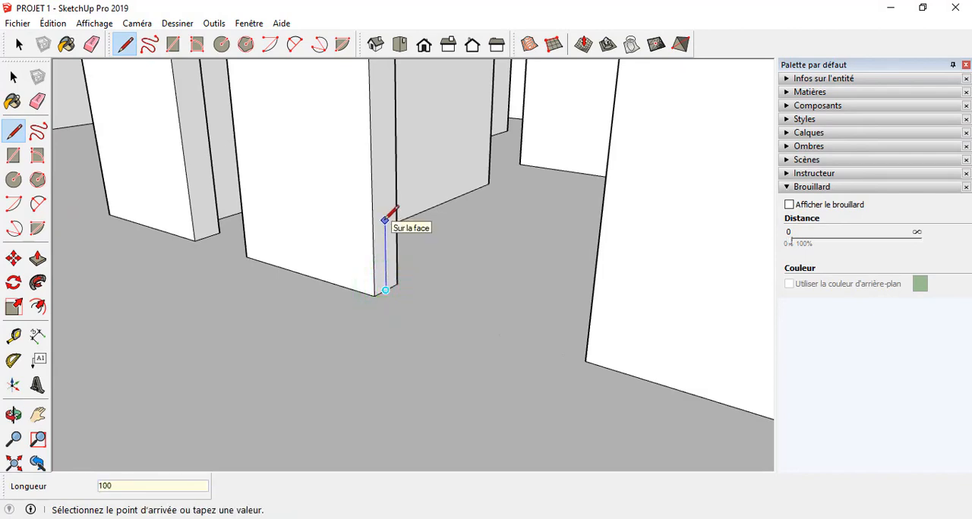
Step: Draw a horizontal sill line across that jamb through the helper line's upper end, and erase the vertical helper line
{"action": "left_click", "coordinate": [372, 136]}
{"action": "left_click", "coordinate": [383, 135]}
{"action": "left_click", "coordinate": [394, 130]}
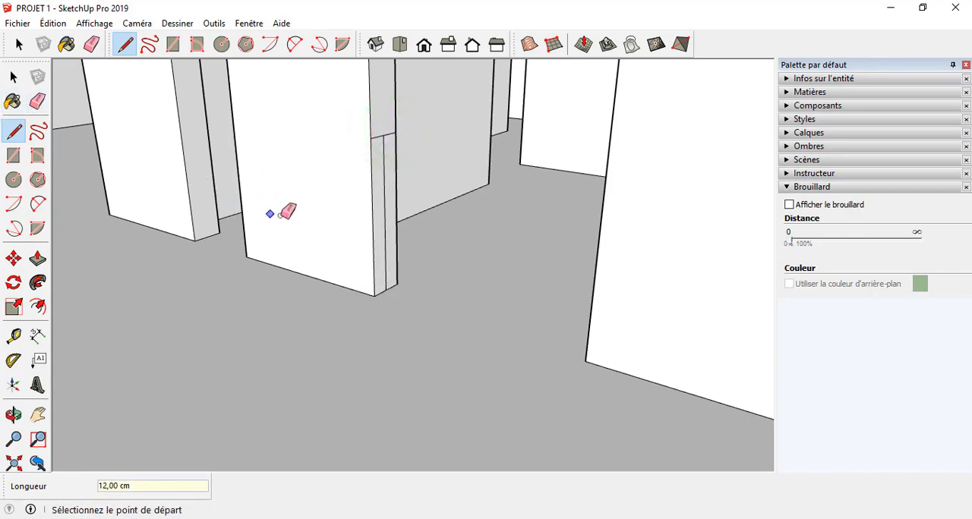
{"action": "key", "text": "e"}
{"action": "left_click", "coordinate": [383, 203]}
{"action": "mouse_move", "coordinate": [351, 291]}
{"action": "middle_mouse_down"}
{"action": "mouse_move", "coordinate": [359, 332]}
{"action": "mouse_move", "coordinate": [463, 328]}
{"action": "middle_mouse_up"}
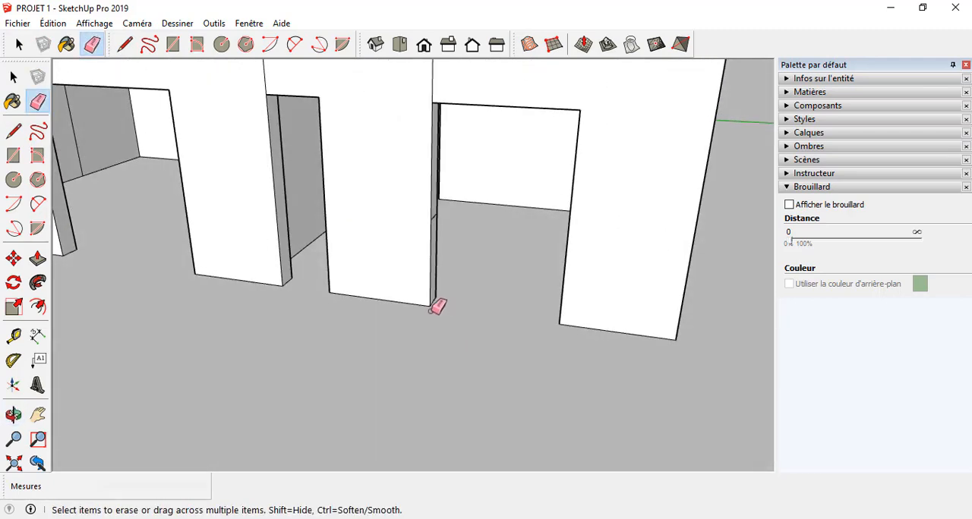
Step: Draw a 24 cm sill line across the jamb of the front wall's other wide opening, level with the first sill line
{"action": "key", "text": "l"}
{"action": "scroll", "coordinate": [456, 304], "scroll_direction": "down", "scroll_amount": 5}
{"action": "mouse_move", "coordinate": [478, 301]}
{"action": "middle_mouse_down"}
{"action": "mouse_move", "coordinate": [361, 327]}
{"action": "mouse_move", "coordinate": [631, 428]}
{"action": "mouse_move", "coordinate": [694, 350]}
{"action": "mouse_move", "coordinate": [468, 227]}
{"action": "middle_mouse_up"}
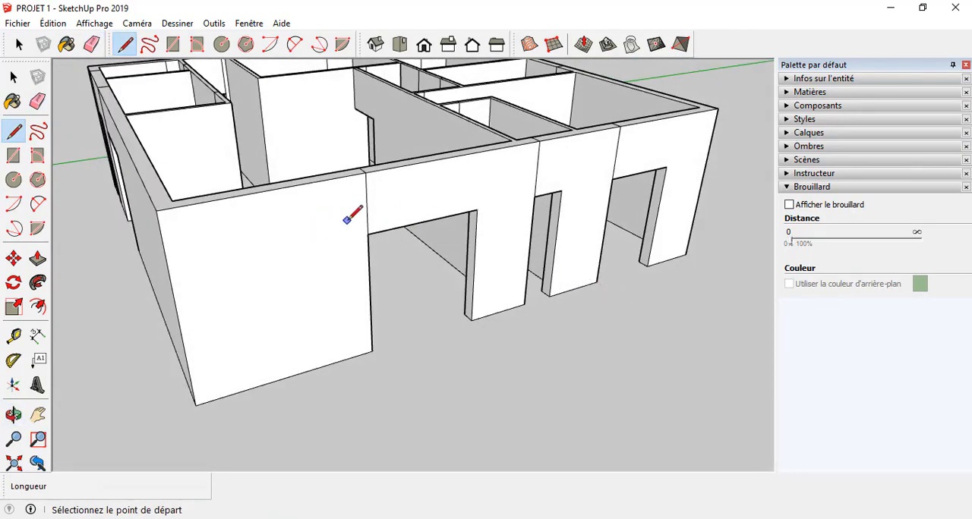
{"action": "mouse_move", "coordinate": [352, 216]}
{"action": "middle_mouse_down"}
{"action": "mouse_move", "coordinate": [321, 224]}
{"action": "mouse_move", "coordinate": [368, 288]}
{"action": "middle_mouse_up"}
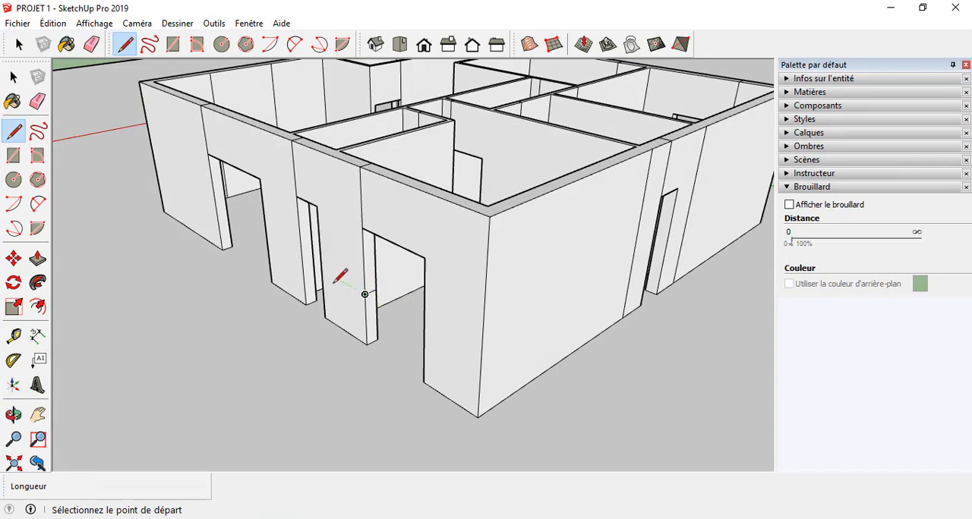
{"action": "left_click", "coordinate": [267, 237]}
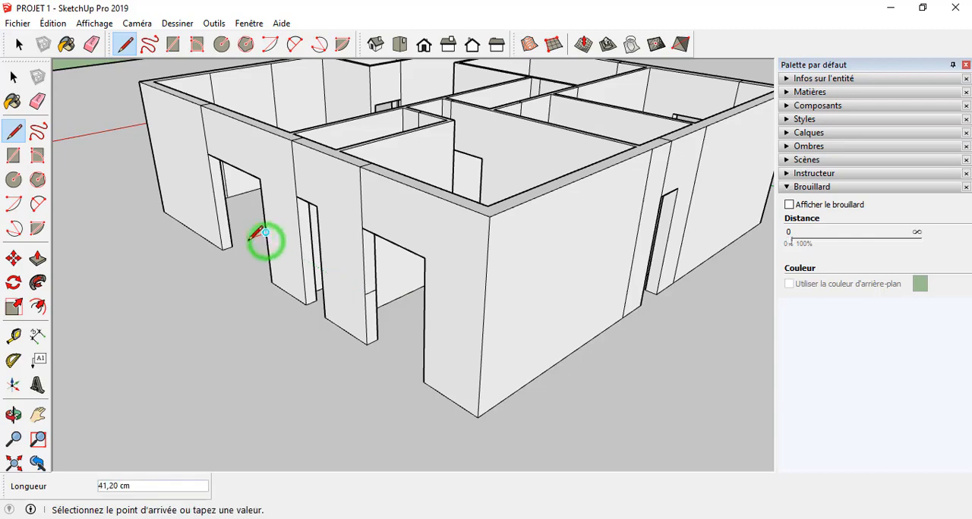
{"action": "mouse_move", "coordinate": [266, 234]}
{"action": "middle_mouse_down"}
{"action": "mouse_move", "coordinate": [716, 278]}
{"action": "mouse_move", "coordinate": [548, 251]}
{"action": "middle_mouse_up"}
{"action": "scroll", "coordinate": [550, 258], "scroll_direction": "up", "scroll_amount": 2}
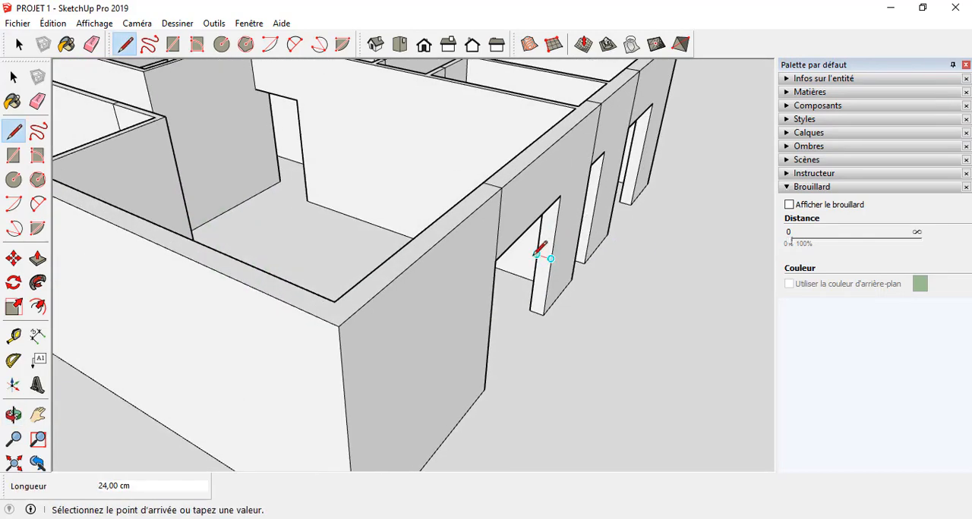
Step: Draw a sill line across the jamb of the end opening in the outer wall opposite the front, at the same height
{"action": "mouse_move", "coordinate": [557, 399]}
{"action": "middle_mouse_down"}
{"action": "mouse_move", "coordinate": [453, 328]}
{"action": "mouse_move", "coordinate": [384, 337]}
{"action": "mouse_move", "coordinate": [414, 333]}
{"action": "mouse_move", "coordinate": [83, 331]}
{"action": "mouse_move", "coordinate": [310, 371]}
{"action": "mouse_move", "coordinate": [174, 371]}
{"action": "mouse_move", "coordinate": [348, 302]}
{"action": "middle_mouse_up"}
{"action": "scroll", "coordinate": [386, 338], "scroll_direction": "down", "scroll_amount": 3}
{"action": "middle_click_drag", "start_coordinate": [497, 375], "coordinate": [341, 332]}
{"action": "scroll", "coordinate": [339, 323], "scroll_direction": "up", "scroll_amount": 3}
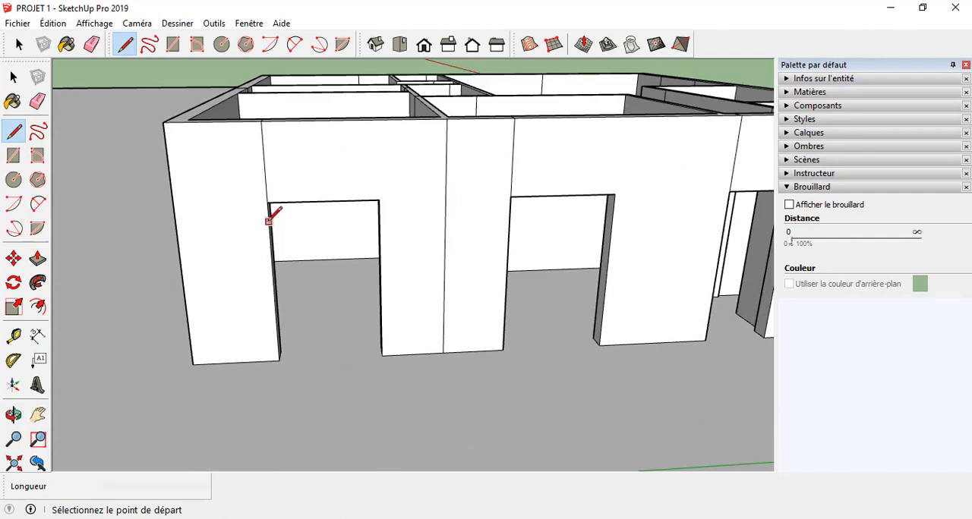
{"action": "middle_click_drag", "start_coordinate": [268, 221], "coordinate": [176, 165]}
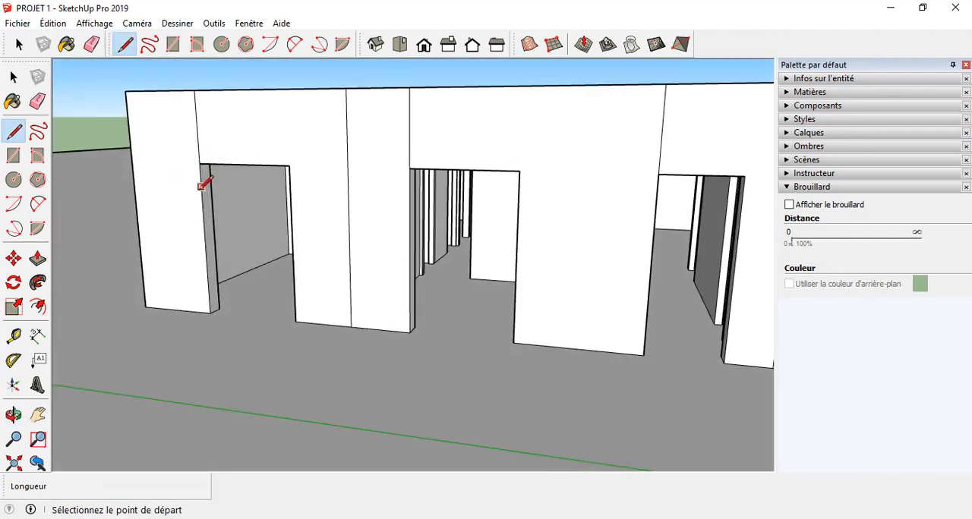
{"action": "left_click", "coordinate": [205, 248]}
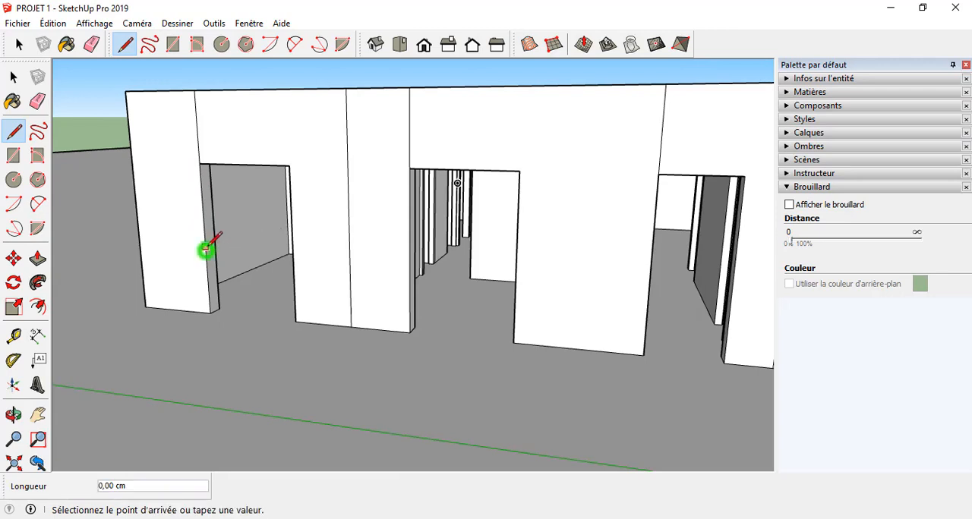
{"action": "left_click", "coordinate": [214, 244]}
Step: Draw a 24 cm sill line across the jamb of the adjacent middle opening in the same wall, level with the end opening's line
{"action": "middle_click_drag", "start_coordinate": [340, 386], "coordinate": [225, 368]}
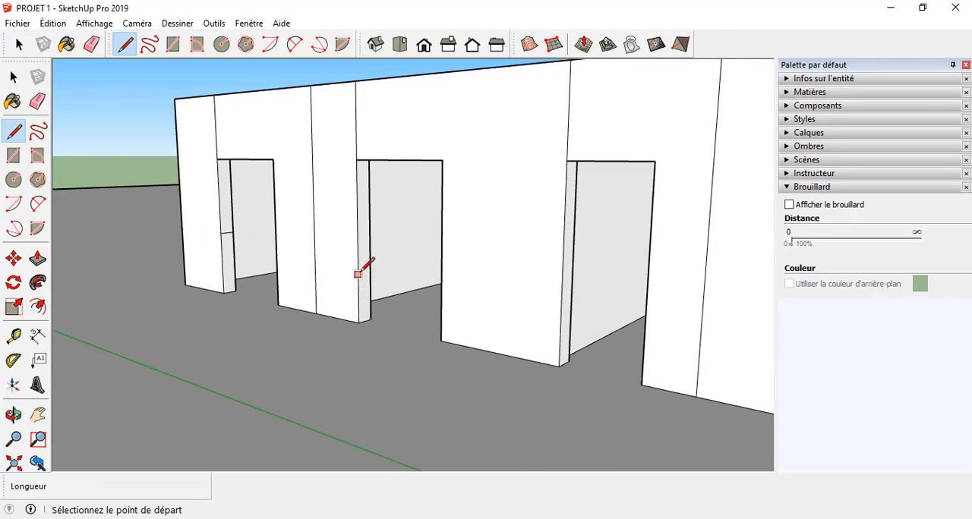
{"action": "left_click", "coordinate": [357, 250]}
{"action": "left_click", "coordinate": [370, 247]}
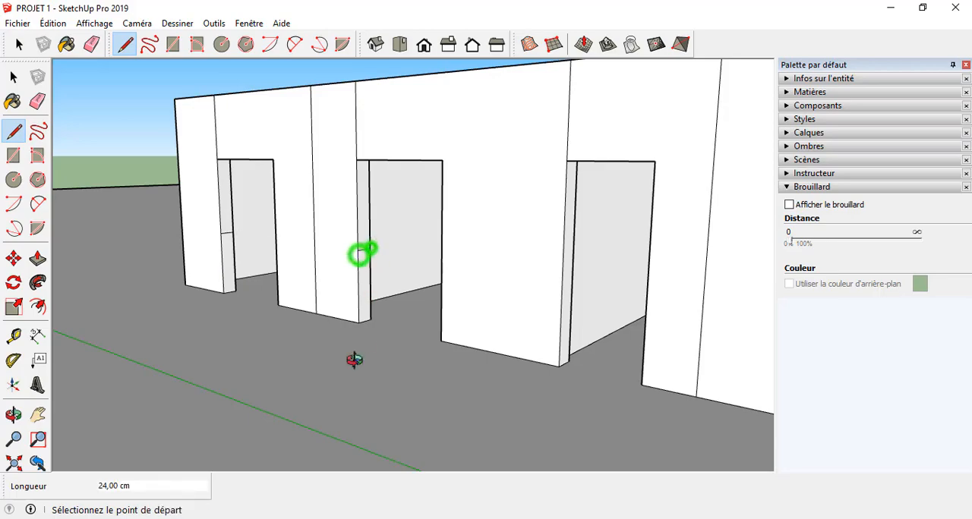
Step: Draw a sill line at the same height across the jamb of the wide opening in the adjoining side wall
{"action": "mouse_move", "coordinate": [353, 360]}
{"action": "middle_mouse_down"}
{"action": "mouse_move", "coordinate": [594, 405]}
{"action": "mouse_move", "coordinate": [660, 436]}
{"action": "middle_mouse_up"}
{"action": "middle_click_drag", "start_coordinate": [481, 311], "coordinate": [668, 258]}
{"action": "scroll", "coordinate": [162, 347], "scroll_direction": "up", "scroll_amount": 2}
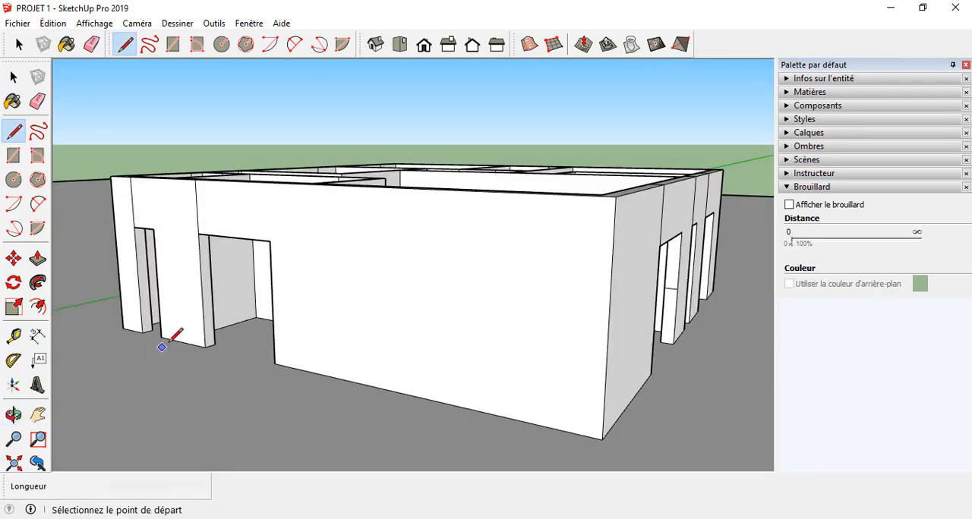
{"action": "left_click", "coordinate": [202, 303]}
{"action": "middle_click_drag", "start_coordinate": [202, 304], "coordinate": [185, 249]}
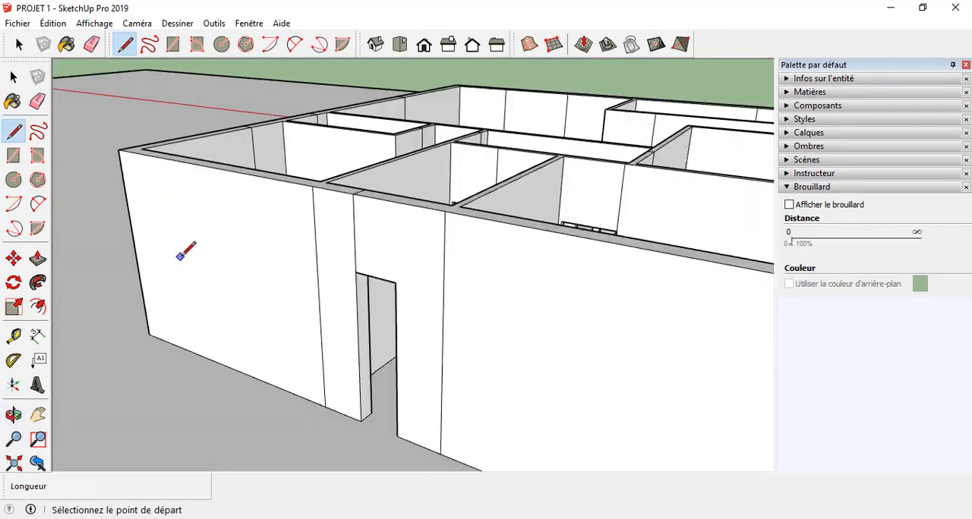
Step: Draw a 140 cm vertical helper line up from the base midpoint of the jamb in the opposite side wall's narrow opening
{"action": "scroll", "coordinate": [362, 392], "scroll_direction": "up", "scroll_amount": 3}
{"action": "scroll", "coordinate": [362, 396], "scroll_direction": "down", "scroll_amount": 5}
{"action": "middle_click_drag", "start_coordinate": [362, 396], "coordinate": [592, 303]}
{"action": "scroll", "coordinate": [312, 296], "scroll_direction": "down", "scroll_amount": 4}
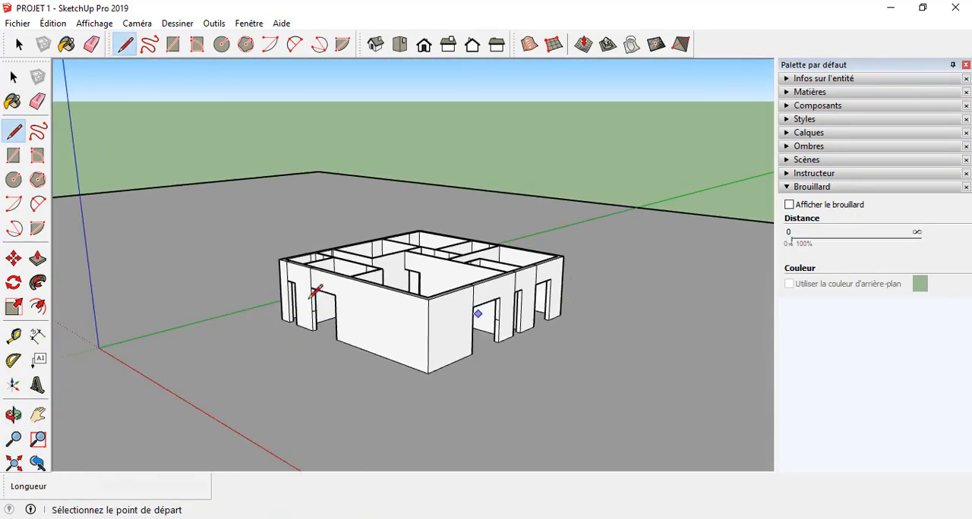
{"action": "scroll", "coordinate": [311, 297], "scroll_direction": "up", "scroll_amount": 3}
{"action": "middle_click_drag", "start_coordinate": [311, 297], "coordinate": [626, 240]}
{"action": "scroll", "coordinate": [184, 254], "scroll_direction": "up", "scroll_amount": 5}
{"action": "scroll", "coordinate": [464, 327], "scroll_direction": "up", "scroll_amount": 3}
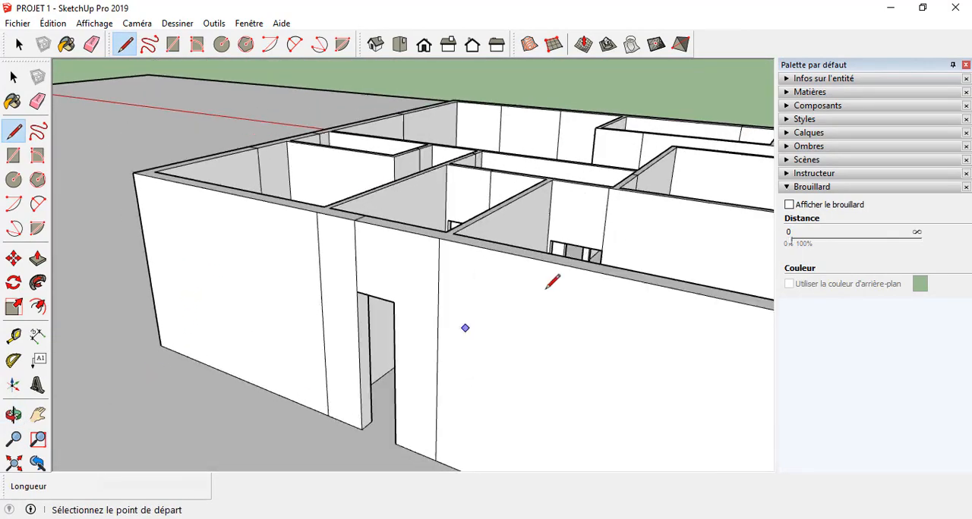
{"action": "scroll", "coordinate": [454, 391], "scroll_direction": "up", "scroll_amount": 1}
{"action": "scroll", "coordinate": [399, 371], "scroll_direction": "down", "scroll_amount": 7}
{"action": "middle_click_drag", "start_coordinate": [403, 372], "coordinate": [588, 511]}
{"action": "scroll", "coordinate": [486, 252], "scroll_direction": "up", "scroll_amount": 3}
{"action": "middle_click_drag", "start_coordinate": [512, 423], "coordinate": [256, 297]}
{"action": "scroll", "coordinate": [298, 346], "scroll_direction": "up", "scroll_amount": 3}
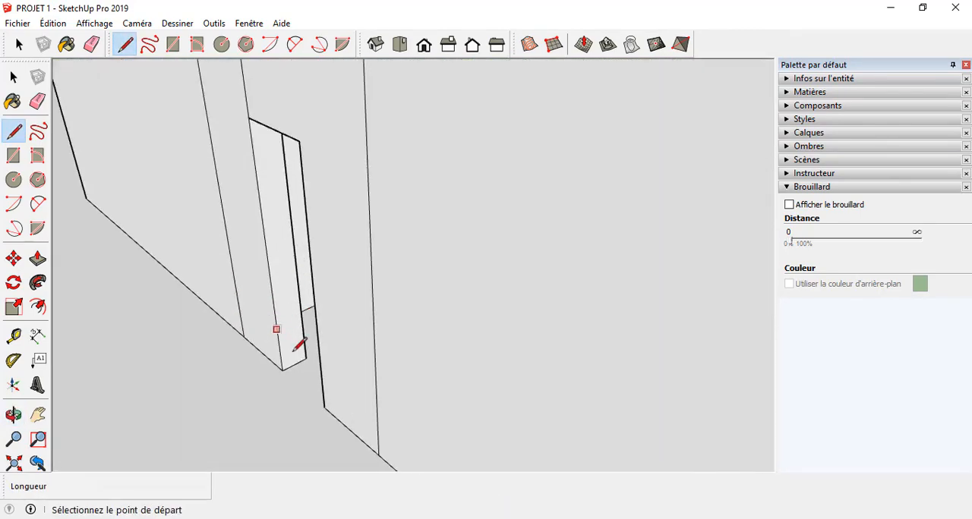
{"action": "left_click", "coordinate": [291, 365]}
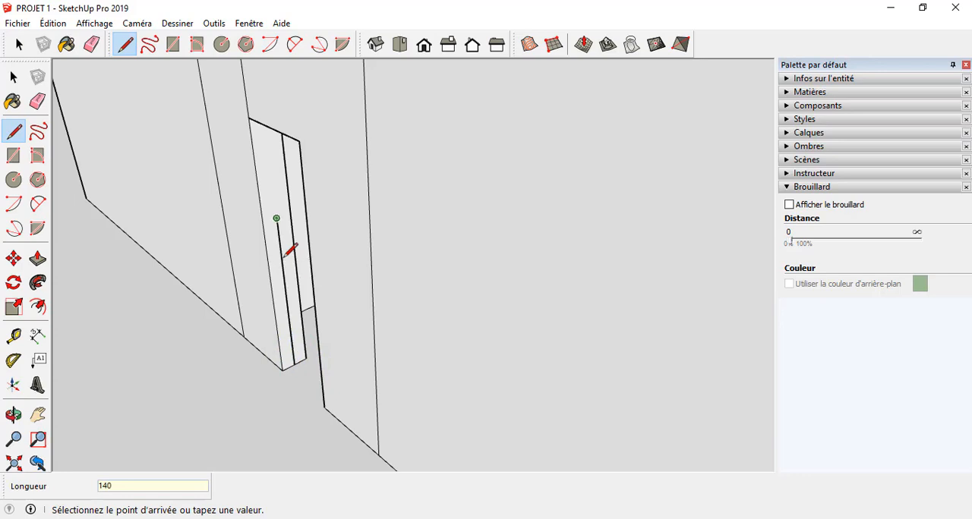
Step: Draw a horizontal sill line across the narrow opening's jamb through the helper line's upper end, and erase the helper line
{"action": "left_click", "coordinate": [263, 223]}
{"action": "left_click", "coordinate": [277, 219]}
{"action": "left_click", "coordinate": [290, 213]}
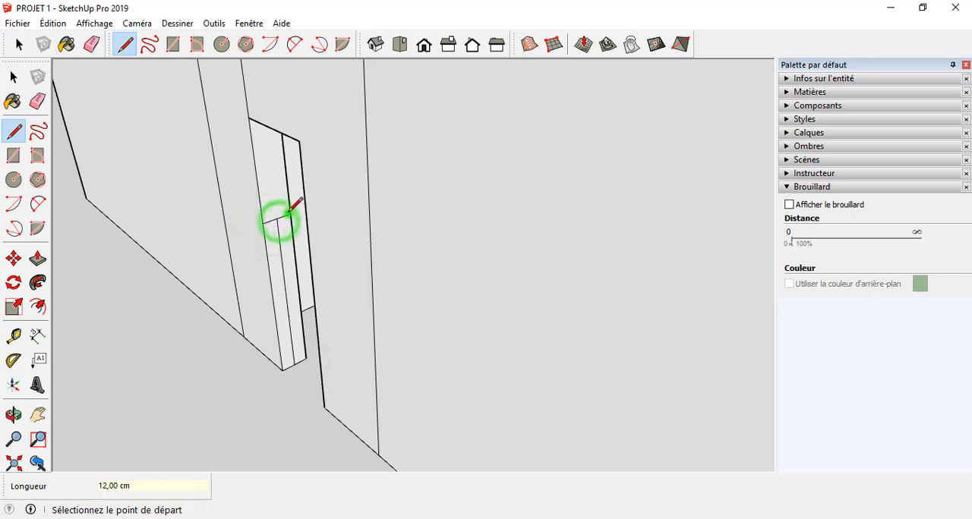
{"action": "key", "text": "e"}
{"action": "left_click", "coordinate": [276, 253]}
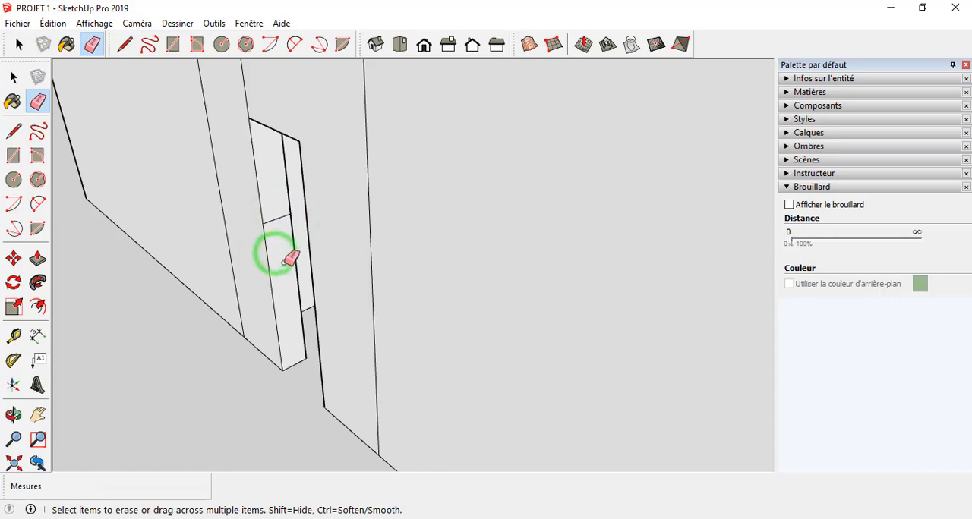
{"action": "scroll", "coordinate": [259, 220], "scroll_direction": "down", "scroll_amount": 4}
{"action": "middle_click_drag", "start_coordinate": [262, 242], "coordinate": [320, 229]}
Step: Draw a 24 cm sill line across the jamb of the front wall's narrow opening, 140 cm above its base
{"action": "key", "text": "l"}
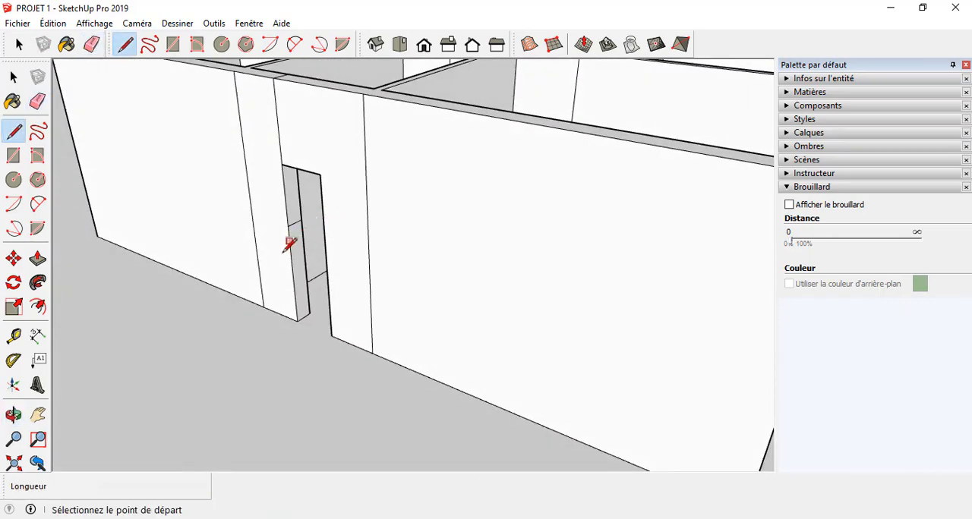
{"action": "scroll", "coordinate": [286, 249], "scroll_direction": "down", "scroll_amount": 3}
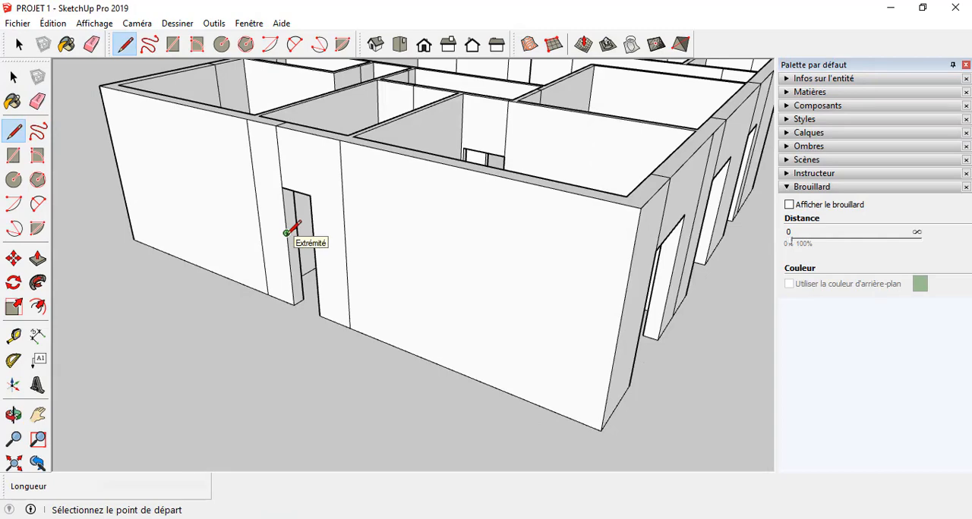
{"action": "middle_click_drag", "start_coordinate": [127, 307], "coordinate": [347, 343]}
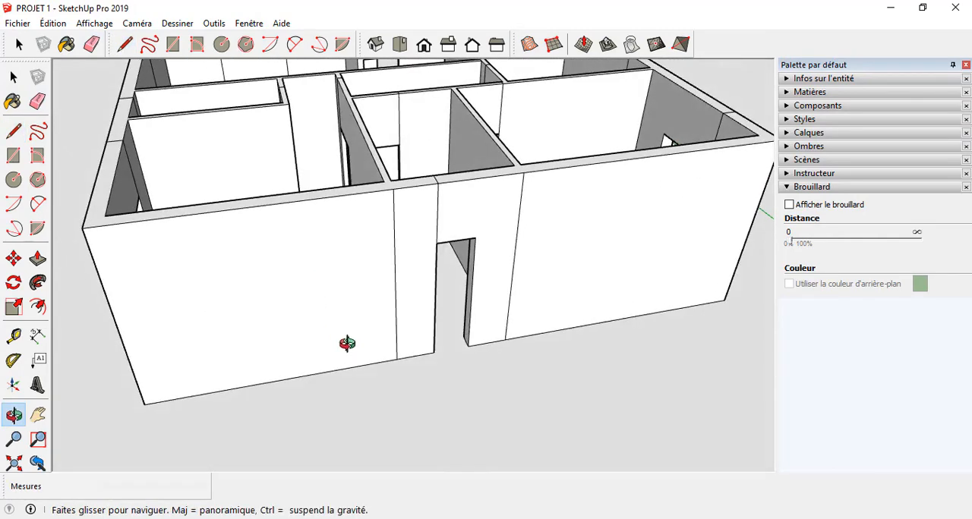
{"action": "scroll", "coordinate": [688, 381], "scroll_direction": "down", "scroll_amount": 6}
{"action": "scroll", "coordinate": [120, 346], "scroll_direction": "up", "scroll_amount": 3}
{"action": "middle_click_drag", "start_coordinate": [215, 330], "coordinate": [392, 353]}
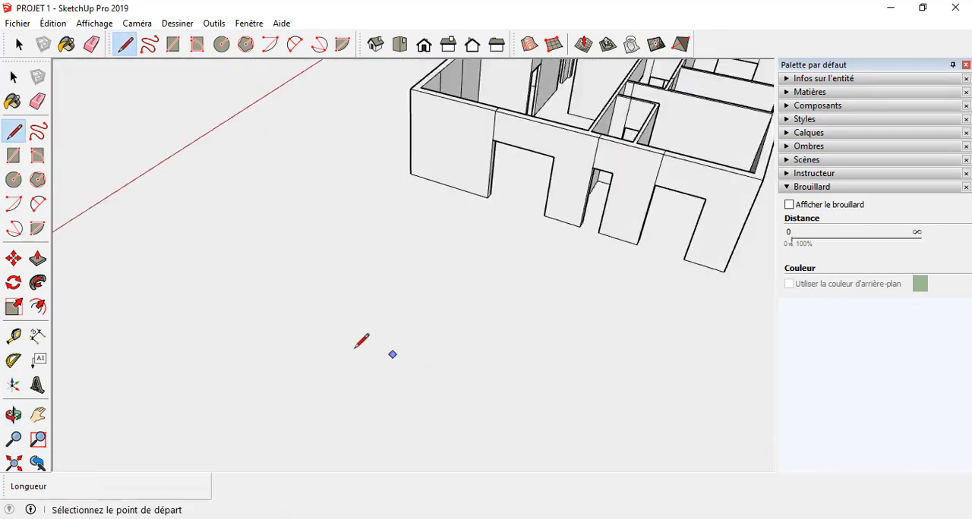
{"action": "scroll", "coordinate": [349, 350], "scroll_direction": "down", "scroll_amount": 2}
{"action": "scroll", "coordinate": [483, 279], "scroll_direction": "up", "scroll_amount": 4}
{"action": "scroll", "coordinate": [524, 346], "scroll_direction": "up", "scroll_amount": 2}
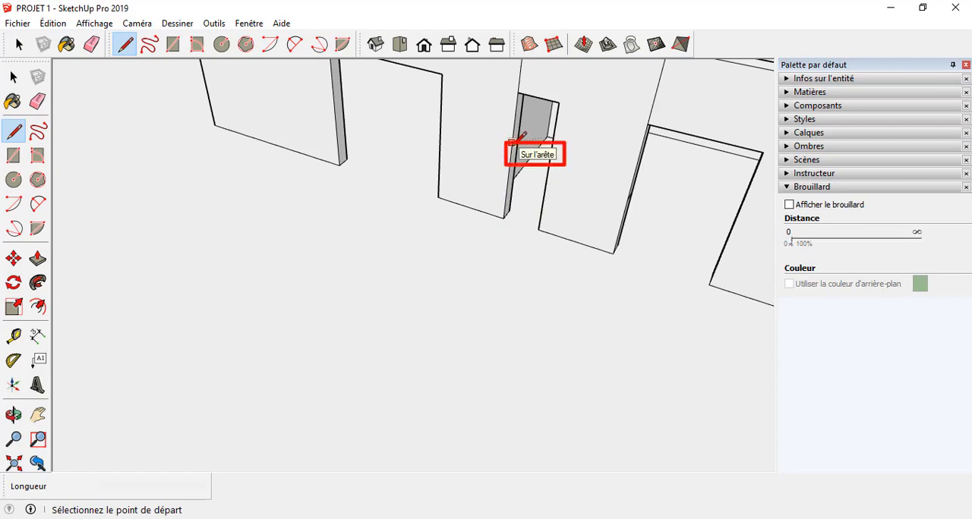
{"action": "left_click", "coordinate": [512, 142]}
{"action": "scroll", "coordinate": [513, 144], "scroll_direction": "up", "scroll_amount": 4}
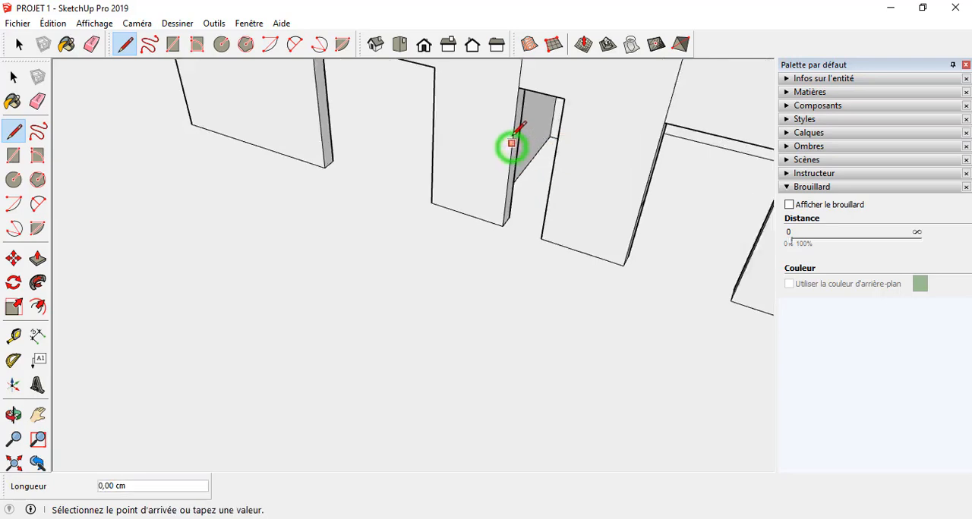
{"action": "left_click", "coordinate": [515, 114]}
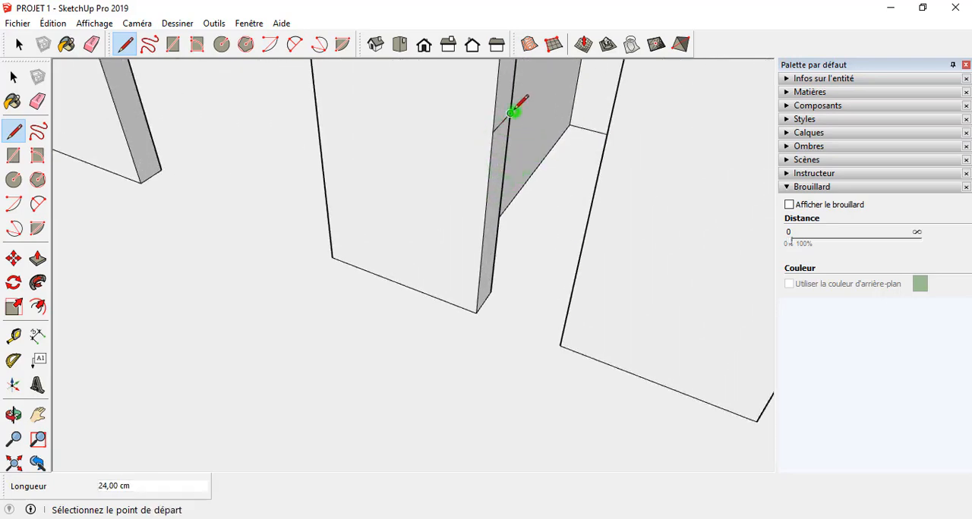
Step: Measure the height from the front wall's narrow-opening sill line down to the base corner of the jamb
{"action": "scroll", "coordinate": [514, 110], "scroll_direction": "down", "scroll_amount": 3}
{"action": "scroll", "coordinate": [514, 114], "scroll_direction": "up", "scroll_amount": 3}
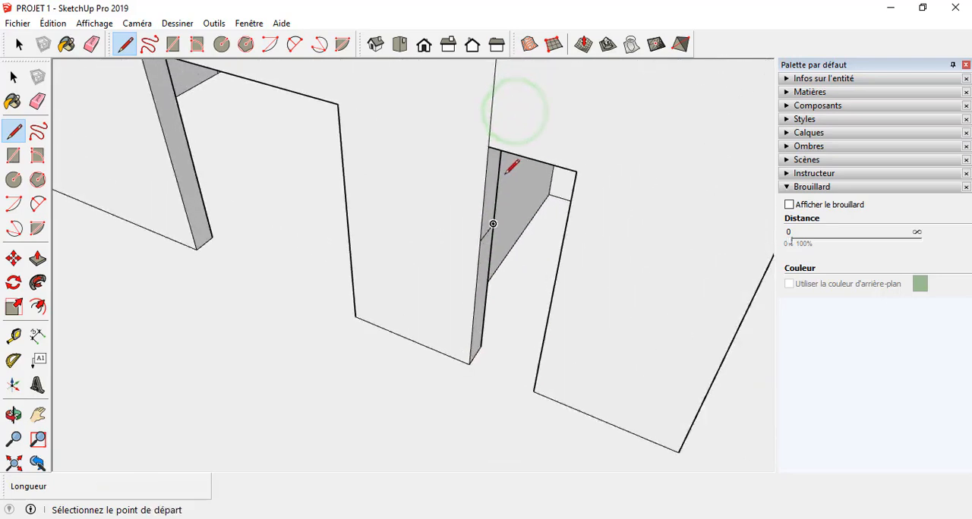
{"action": "left_click", "coordinate": [13, 335]}
{"action": "left_click", "coordinate": [476, 250]}
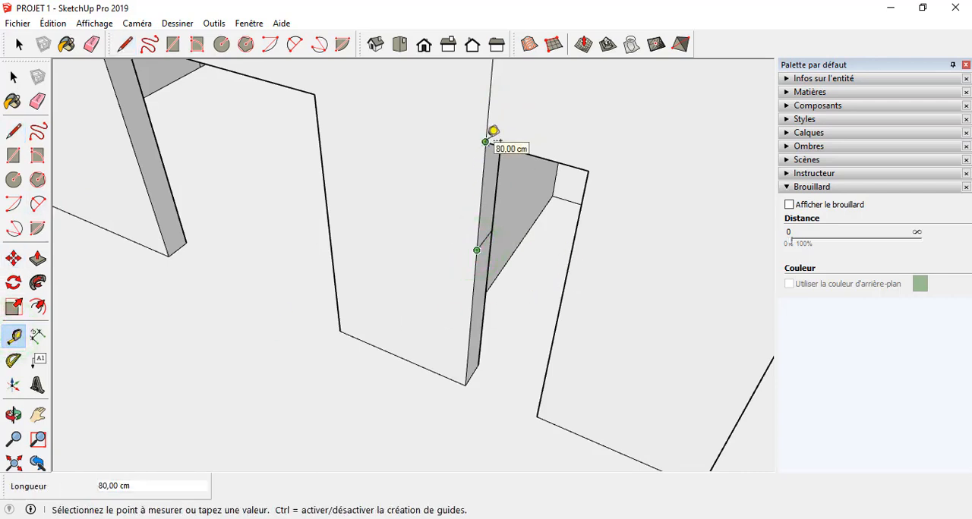
{"action": "left_click", "coordinate": [466, 384]}
Step: Draw a 24 cm sill line across the jamb of the narrow opening near the corner of the side wall
{"action": "scroll", "coordinate": [466, 379], "scroll_direction": "down", "scroll_amount": 5}
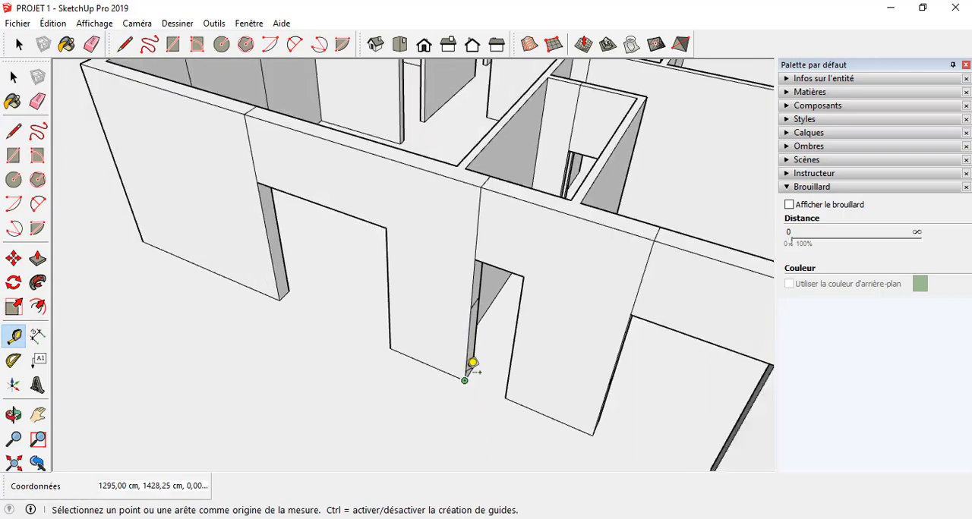
{"action": "key", "text": "l"}
{"action": "scroll", "coordinate": [465, 340], "scroll_direction": "down", "scroll_amount": 2}
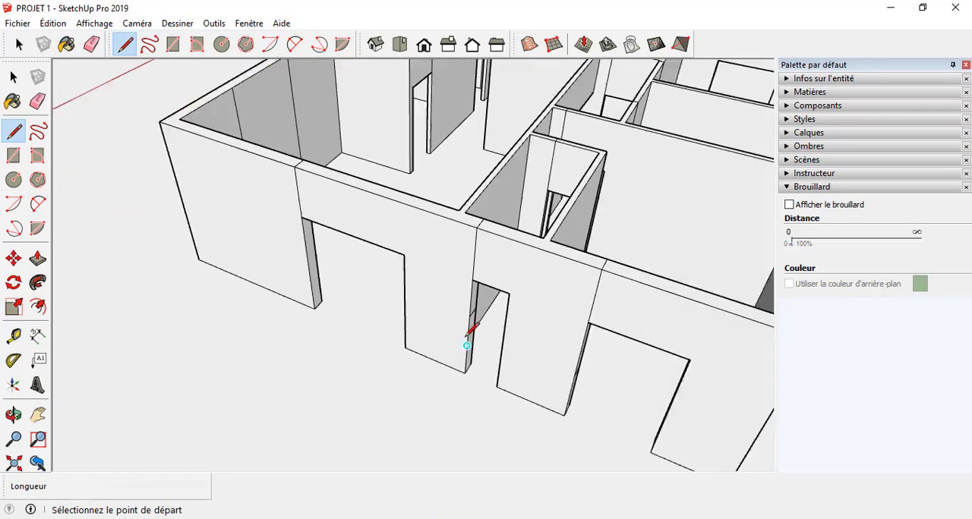
{"action": "scroll", "coordinate": [466, 340], "scroll_direction": "up", "scroll_amount": 3}
{"action": "middle_click_drag", "start_coordinate": [448, 340], "coordinate": [479, 287]}
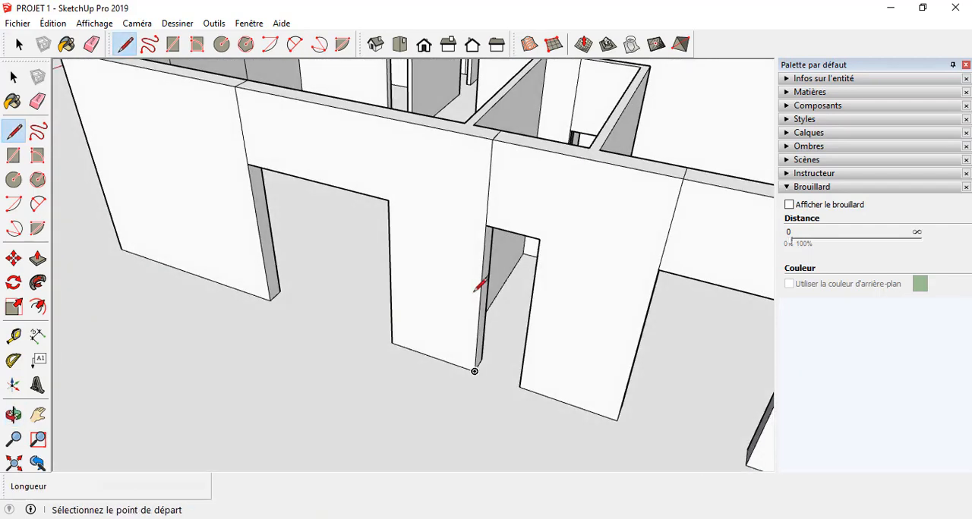
{"action": "scroll", "coordinate": [598, 405], "scroll_direction": "down", "scroll_amount": 8}
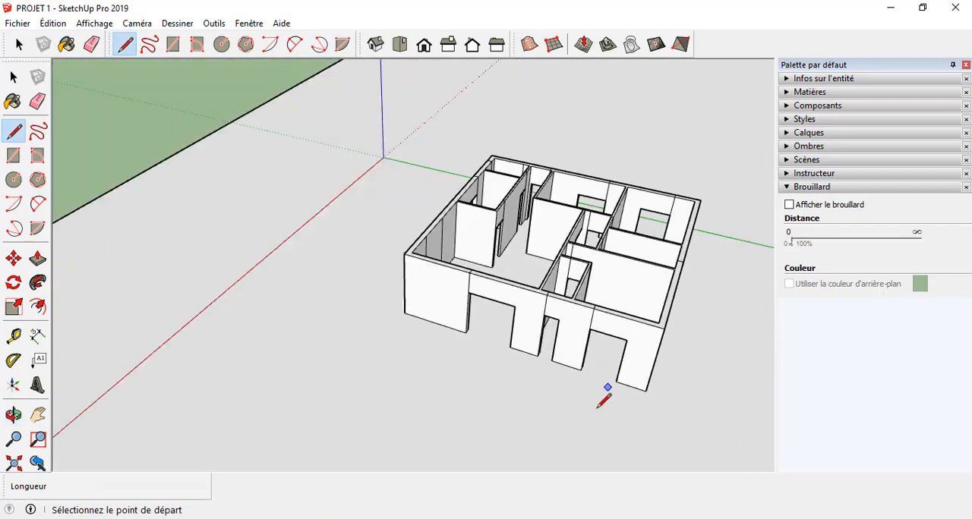
{"action": "scroll", "coordinate": [604, 149], "scroll_direction": "up", "scroll_amount": 5}
{"action": "middle_click_drag", "start_coordinate": [334, 220], "coordinate": [691, 245]}
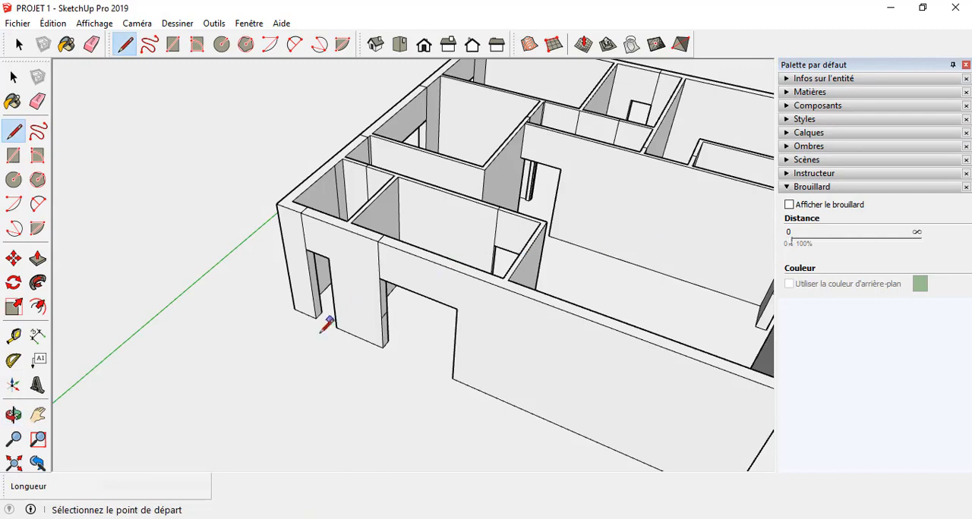
{"action": "middle_click_drag", "start_coordinate": [282, 368], "coordinate": [362, 301]}
{"action": "scroll", "coordinate": [325, 284], "scroll_direction": "up", "scroll_amount": 5}
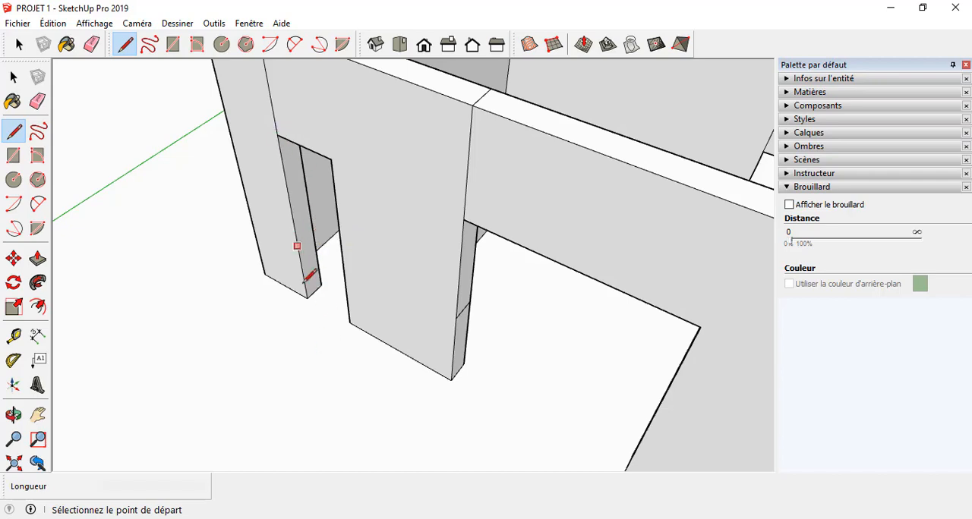
{"action": "left_click", "coordinate": [289, 204]}
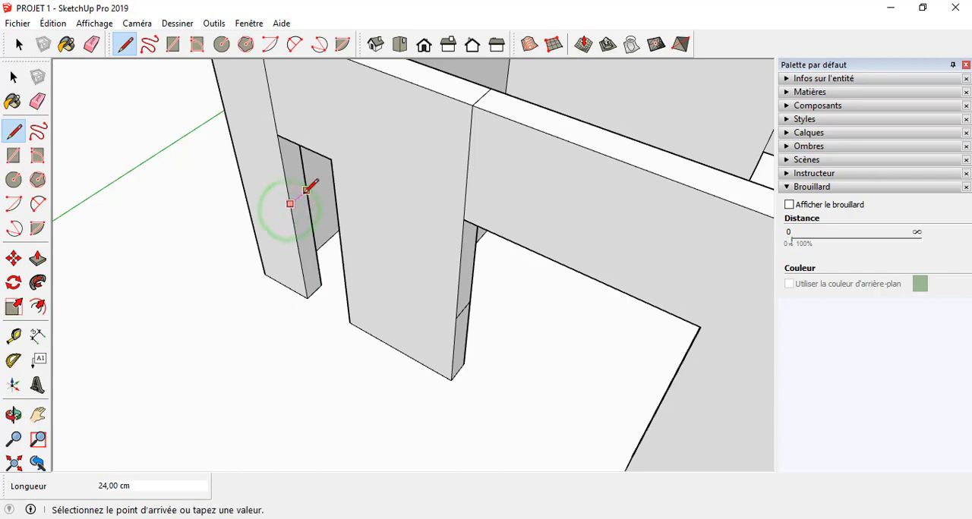
{"action": "scroll", "coordinate": [307, 394], "scroll_direction": "down", "scroll_amount": 4}
{"action": "middle_click_drag", "start_coordinate": [297, 384], "coordinate": [220, 369]}
{"action": "scroll", "coordinate": [400, 352], "scroll_direction": "down", "scroll_amount": 3}
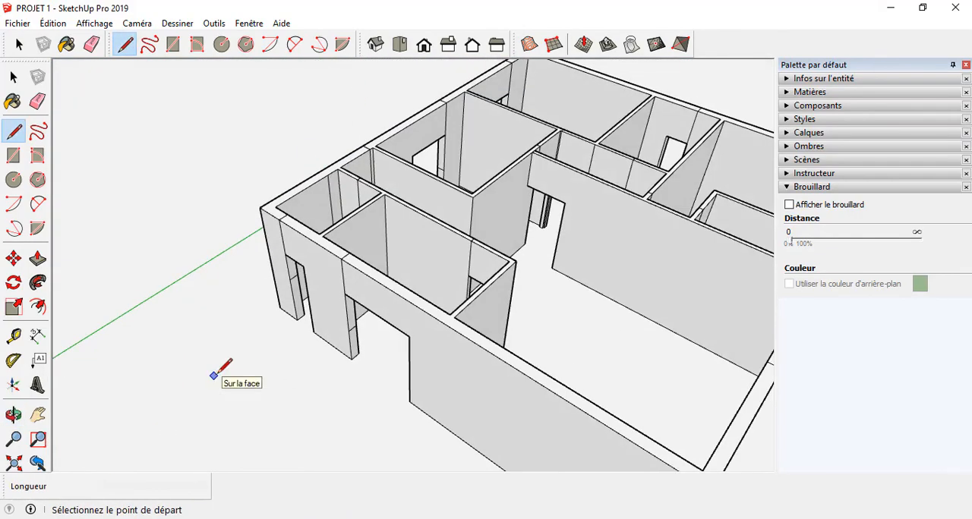
Step: Push/Pull the jamb face below the sill line 60 cm across the side wall's narrow opening
{"action": "key", "text": "p"}
{"action": "scroll", "coordinate": [296, 286], "scroll_direction": "up", "scroll_amount": 4}
{"action": "left_click", "coordinate": [300, 303]}
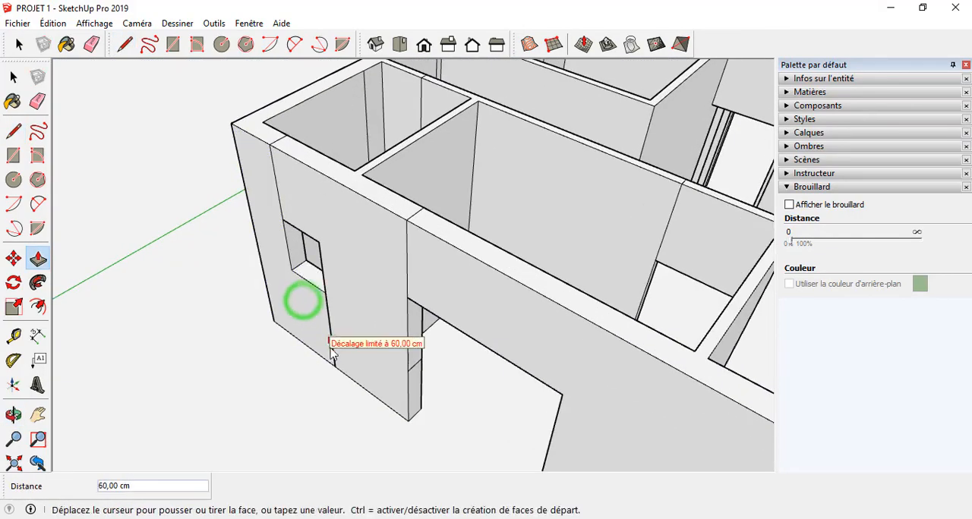
Step: Push/Pull the jamb face below the sill line 180 cm across the same side wall's wide opening
{"action": "middle_click_drag", "start_coordinate": [331, 357], "coordinate": [354, 347]}
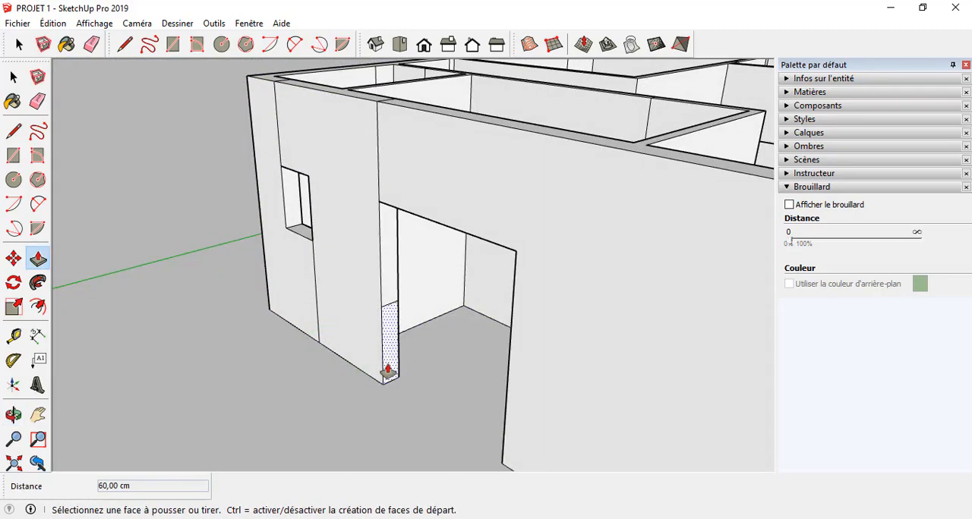
{"action": "left_click", "coordinate": [388, 364]}
{"action": "left_click", "coordinate": [502, 416]}
{"action": "scroll", "coordinate": [353, 330], "scroll_direction": "down", "scroll_amount": 5}
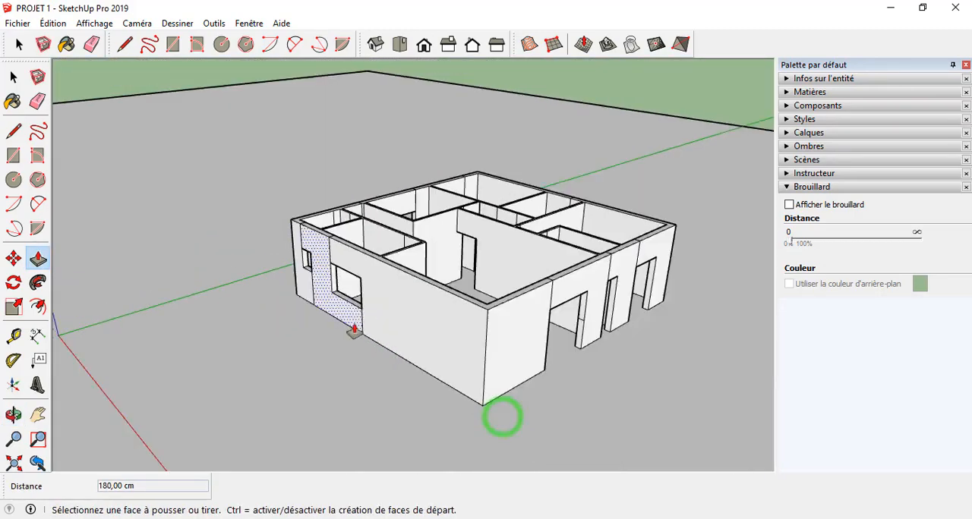
Step: Push/Pull the lower jamb face 200 cm to close the wide opening at the front wall's first corner below its sill
{"action": "scroll", "coordinate": [526, 386], "scroll_direction": "up", "scroll_amount": 2}
{"action": "middle_click_drag", "start_coordinate": [527, 386], "coordinate": [567, 367]}
{"action": "scroll", "coordinate": [506, 341], "scroll_direction": "up", "scroll_amount": 3}
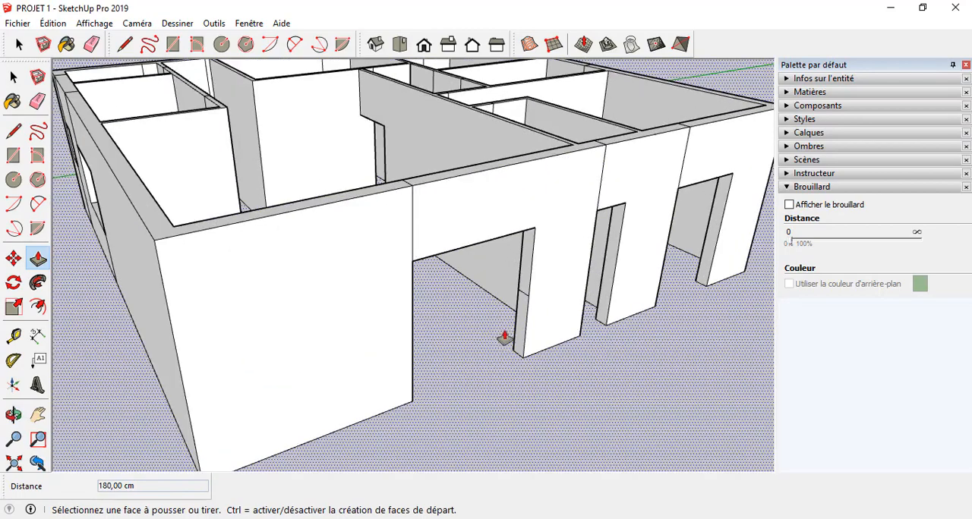
{"action": "left_click", "coordinate": [518, 340]}
{"action": "left_click", "coordinate": [405, 367]}
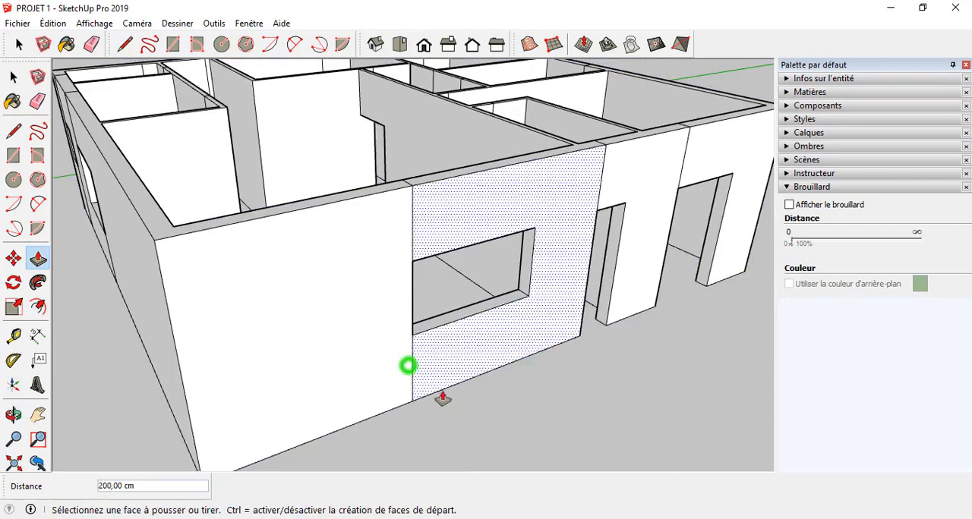
Step: Push/Pull the lower jamb face across the front wall's narrow opening until the wall below the sill is completely closed
{"action": "middle_click_drag", "start_coordinate": [442, 397], "coordinate": [208, 344]}
{"action": "scroll", "coordinate": [369, 344], "scroll_direction": "up", "scroll_amount": 2}
{"action": "left_click", "coordinate": [293, 328]}
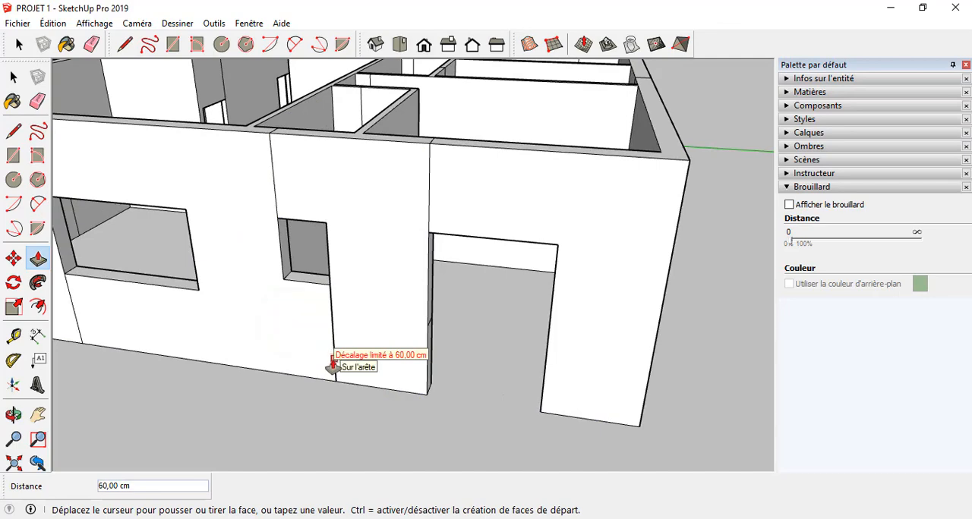
{"action": "left_click", "coordinate": [332, 332]}
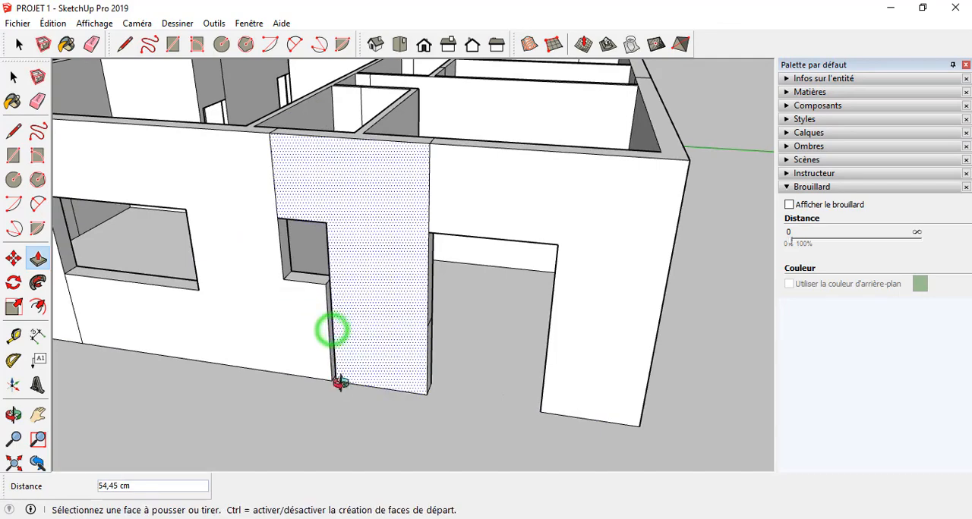
{"action": "middle_click_drag", "start_coordinate": [341, 384], "coordinate": [336, 340]}
{"action": "scroll", "coordinate": [394, 349], "scroll_direction": "up", "scroll_amount": 5}
{"action": "middle_click_drag", "start_coordinate": [390, 355], "coordinate": [198, 345]}
{"action": "left_click", "coordinate": [358, 339]}
{"action": "left_click", "coordinate": [363, 329]}
Step: Push/Pull the lower jamb face 140 cm across the front wall's remaining wide opening to form its sill wall
{"action": "scroll", "coordinate": [322, 331], "scroll_direction": "down", "scroll_amount": 5}
{"action": "left_click", "coordinate": [340, 343]}
{"action": "left_click", "coordinate": [453, 343]}
{"action": "scroll", "coordinate": [257, 355], "scroll_direction": "down", "scroll_amount": 5}
{"action": "scroll", "coordinate": [357, 305], "scroll_direction": "down", "scroll_amount": 3}
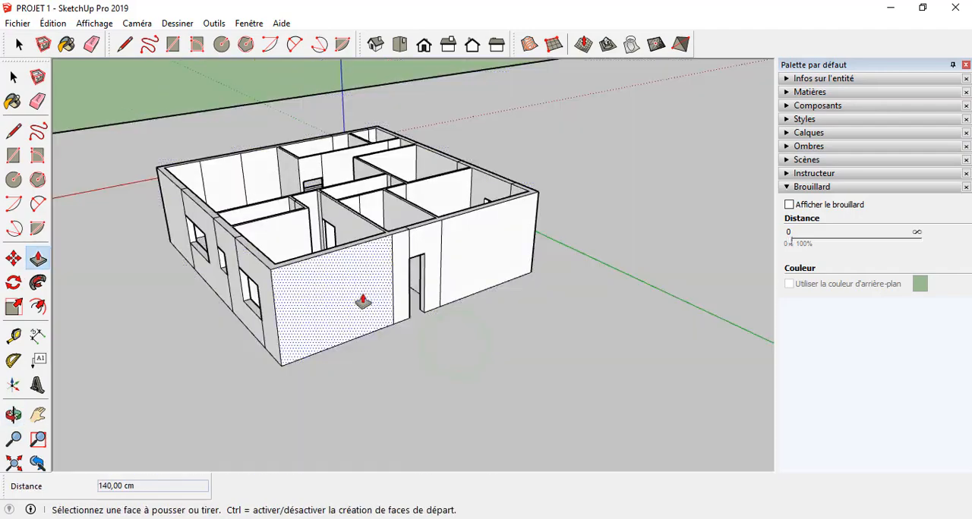
Step: Push/Pull the lower jamb face 60 cm across the opposite side wall's narrow opening to form its sill wall
{"action": "scroll", "coordinate": [395, 298], "scroll_direction": "up", "scroll_amount": 4}
{"action": "scroll", "coordinate": [488, 330], "scroll_direction": "up", "scroll_amount": 2}
{"action": "middle_click_drag", "start_coordinate": [488, 331], "coordinate": [76, 345]}
{"action": "scroll", "coordinate": [190, 220], "scroll_direction": "up", "scroll_amount": 4}
{"action": "left_click", "coordinate": [189, 213]}
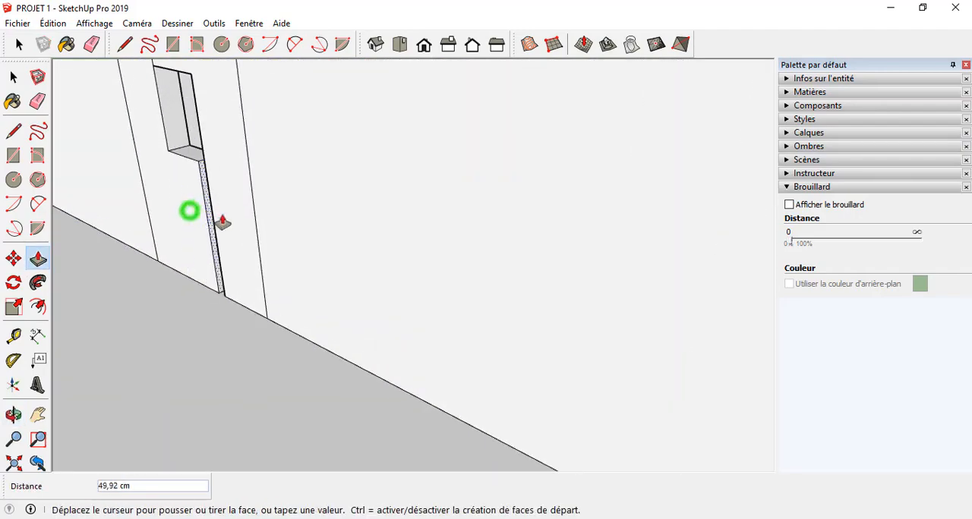
{"action": "left_click", "coordinate": [218, 247]}
{"action": "scroll", "coordinate": [203, 343], "scroll_direction": "down", "scroll_amount": 7}
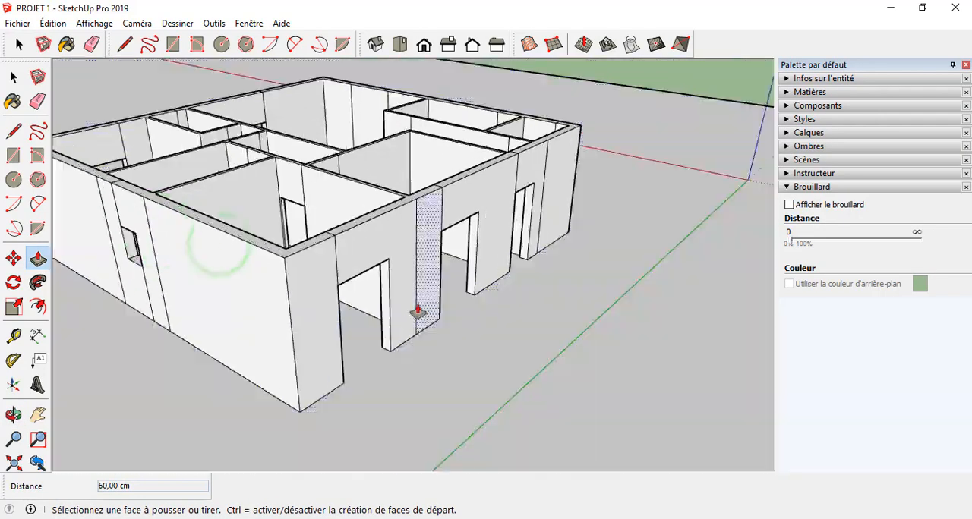
Step: Push/Pull the lower jamb face 140 cm across the corner window opening in the wall with the exterior door
{"action": "scroll", "coordinate": [416, 310], "scroll_direction": "up", "scroll_amount": 3}
{"action": "middle_click_drag", "start_coordinate": [410, 309], "coordinate": [149, 297]}
{"action": "key", "text": "p"}
{"action": "scroll", "coordinate": [392, 332], "scroll_direction": "down", "scroll_amount": 5}
{"action": "scroll", "coordinate": [198, 284], "scroll_direction": "up", "scroll_amount": 7}
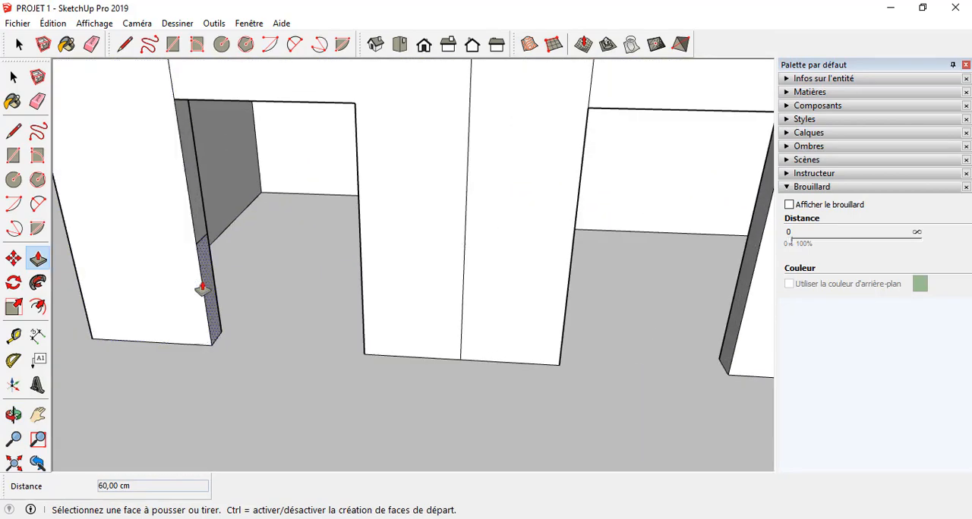
{"action": "left_click", "coordinate": [207, 281]}
{"action": "left_click", "coordinate": [362, 311]}
{"action": "scroll", "coordinate": [286, 357], "scroll_direction": "down", "scroll_amount": 5}
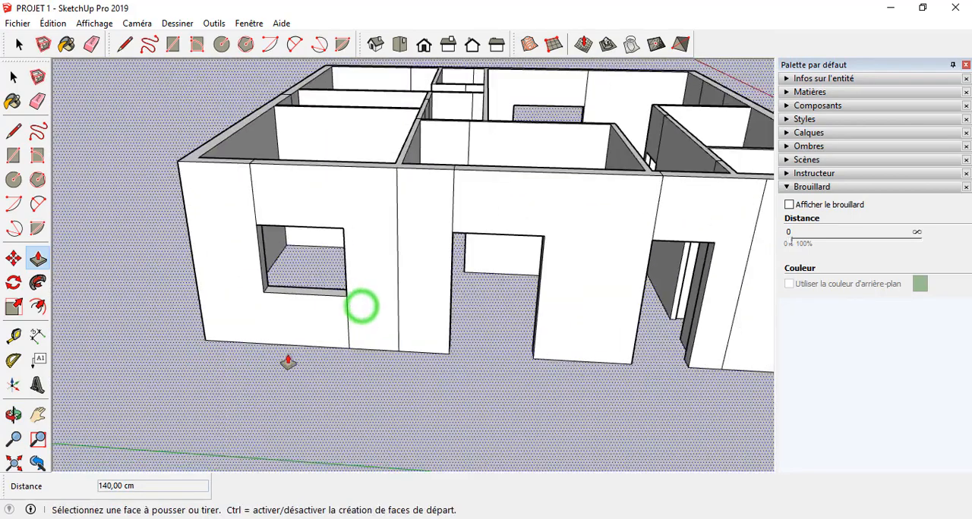
Step: Push/Pull the lower jamb face 140 cm across the window opening nearest the exterior door in the same wall
{"action": "scroll", "coordinate": [375, 330], "scroll_direction": "up", "scroll_amount": 7}
{"action": "left_click", "coordinate": [412, 335]}
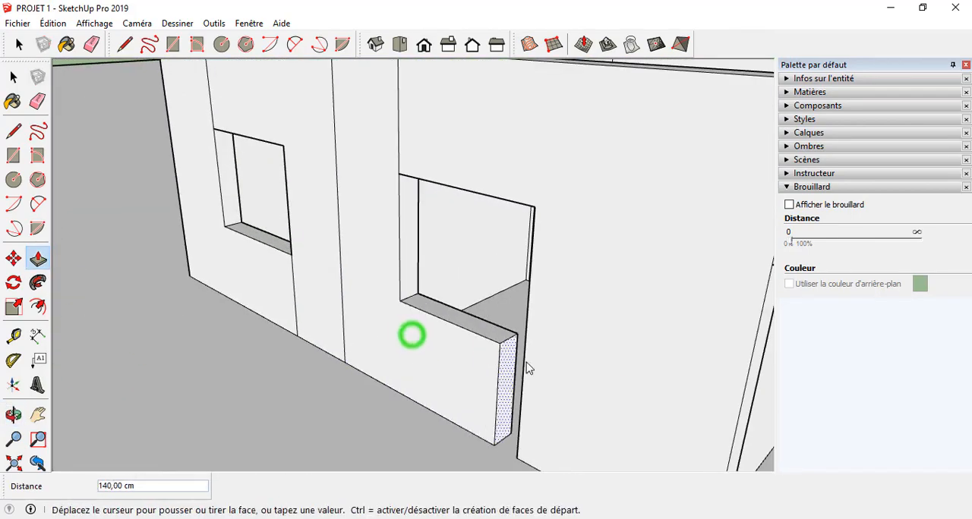
{"action": "left_click", "coordinate": [529, 336]}
{"action": "scroll", "coordinate": [388, 345], "scroll_direction": "down", "scroll_amount": 5}
{"action": "scroll", "coordinate": [355, 347], "scroll_direction": "down", "scroll_amount": 3}
Step: Examine the house from all sides to check the windows' sill walls and the leftover edges on the facades
{"action": "scroll", "coordinate": [490, 393], "scroll_direction": "up", "scroll_amount": 3}
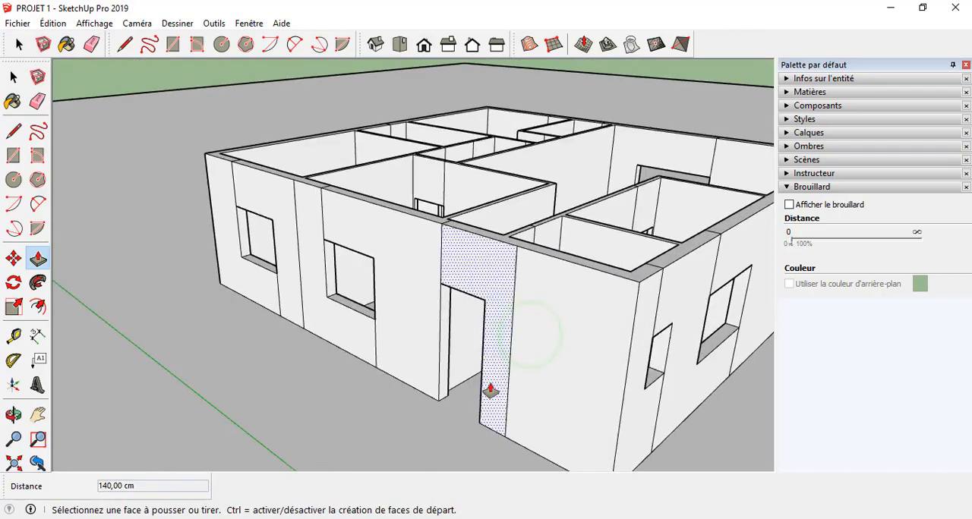
{"action": "middle_click_drag", "start_coordinate": [490, 392], "coordinate": [713, 378]}
{"action": "scroll", "coordinate": [655, 326], "scroll_direction": "up", "scroll_amount": 2}
{"action": "middle_click_drag", "start_coordinate": [655, 326], "coordinate": [230, 314]}
{"action": "scroll", "coordinate": [229, 315], "scroll_direction": "down", "scroll_amount": 3}
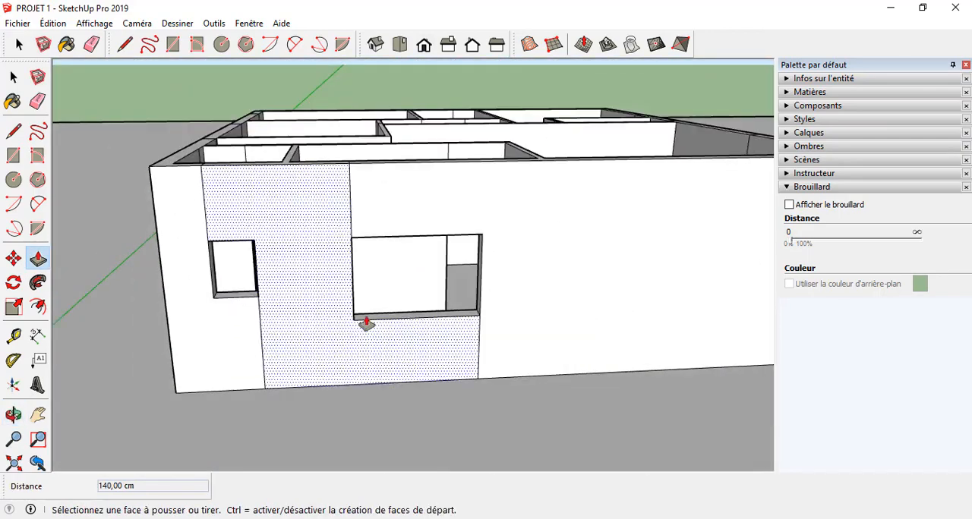
{"action": "scroll", "coordinate": [311, 314], "scroll_direction": "down", "scroll_amount": 4}
{"action": "scroll", "coordinate": [262, 312], "scroll_direction": "down", "scroll_amount": 2}
{"action": "middle_click_drag", "start_coordinate": [675, 324], "coordinate": [470, 322]}
{"action": "middle_click_drag", "start_coordinate": [721, 319], "coordinate": [455, 341]}
{"action": "scroll", "coordinate": [456, 341], "scroll_direction": "up", "scroll_amount": 3}
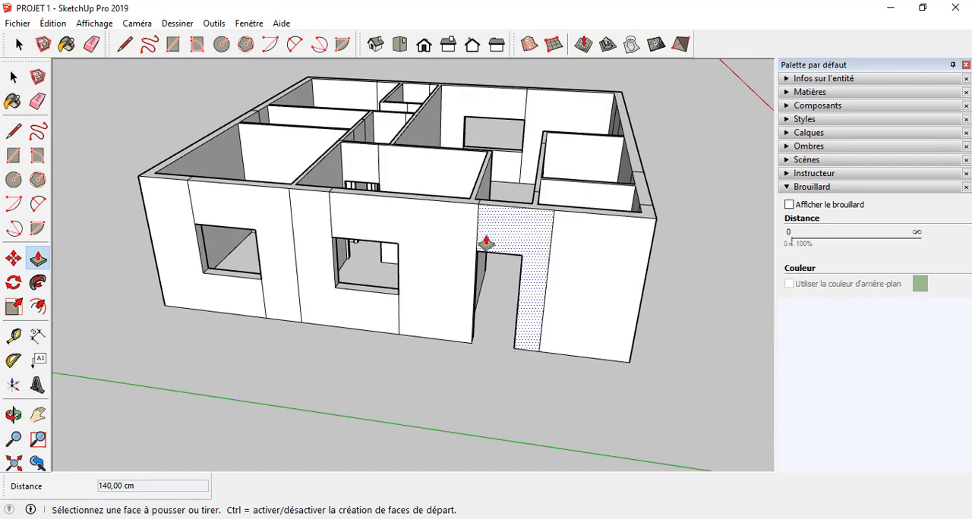
{"action": "scroll", "coordinate": [486, 243], "scroll_direction": "down", "scroll_amount": 2}
{"action": "middle_click_drag", "start_coordinate": [485, 243], "coordinate": [640, 329]}
{"action": "scroll", "coordinate": [527, 209], "scroll_direction": "up", "scroll_amount": 2}
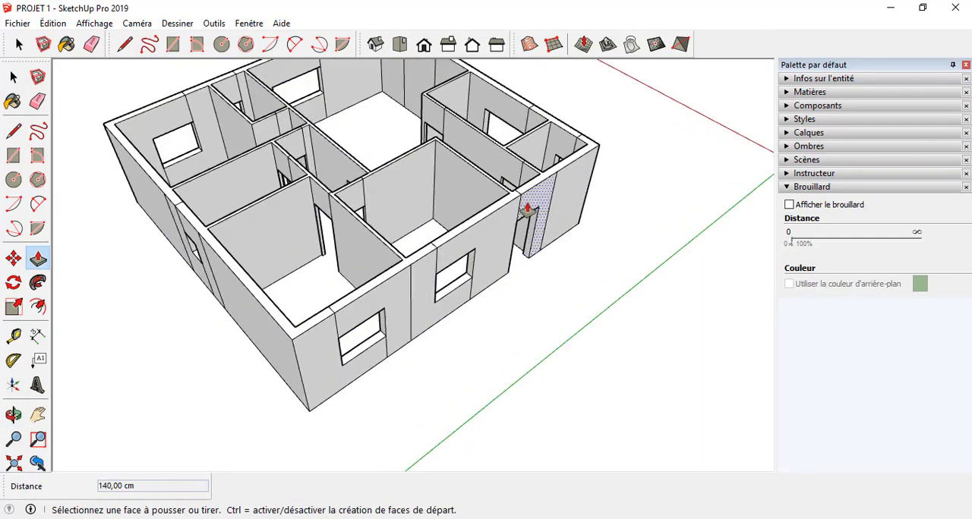
{"action": "middle_click_drag", "start_coordinate": [528, 209], "coordinate": [324, 190]}
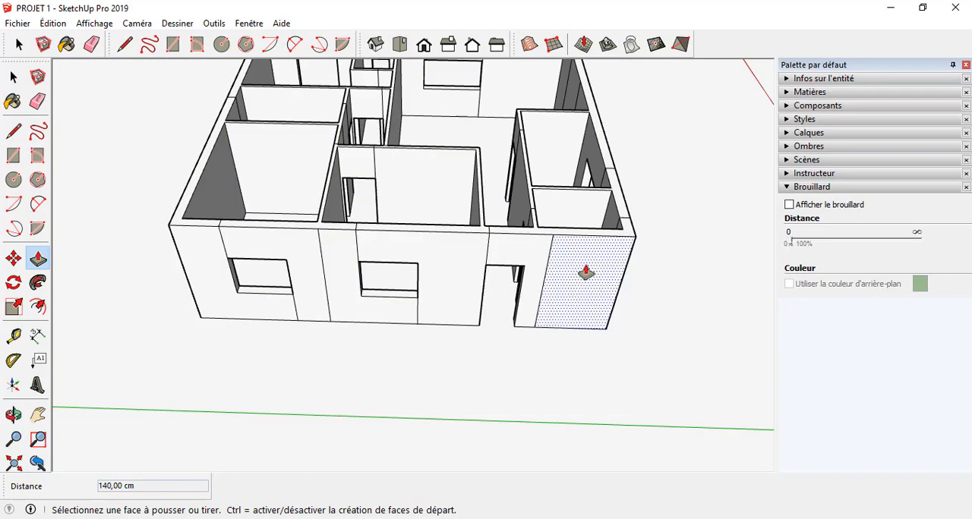
Step: Erase the leftover vertical edges around the two windows and the door on the outer face of the door wall
{"action": "key", "text": "e"}
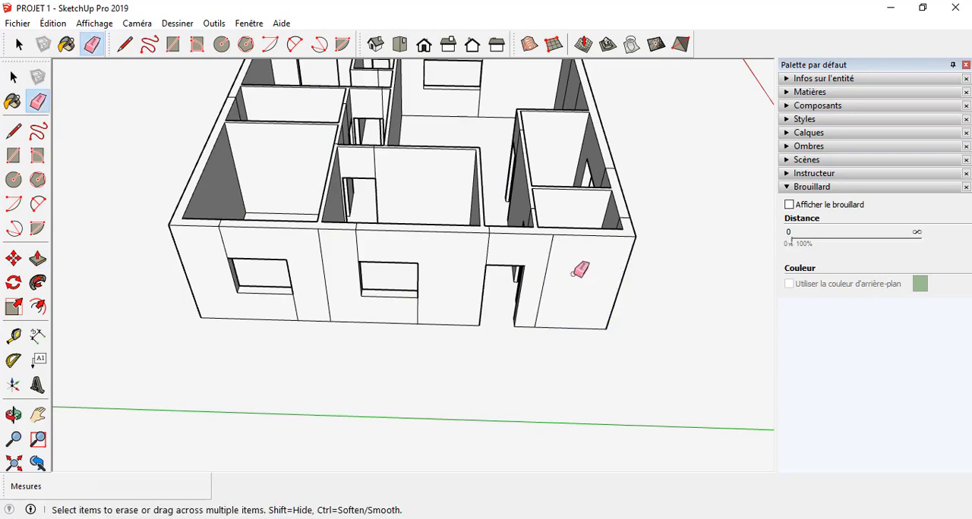
{"action": "left_click", "coordinate": [547, 265]}
{"action": "left_click", "coordinate": [485, 248]}
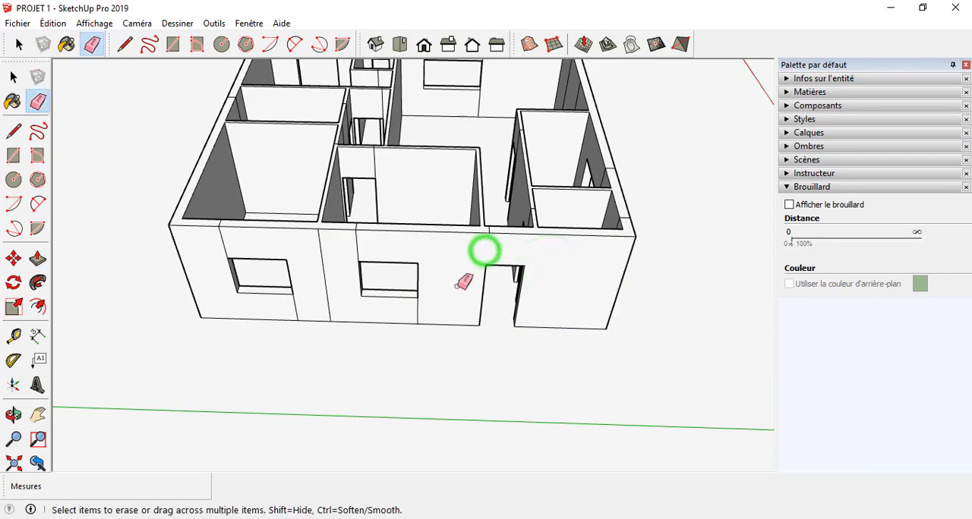
{"action": "left_click_drag", "start_coordinate": [348, 250], "coordinate": [329, 281]}
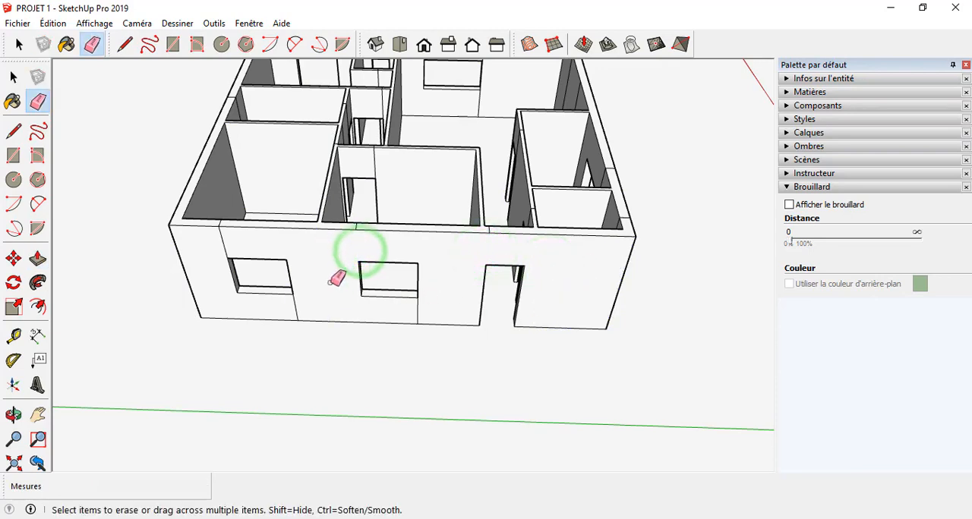
{"action": "left_click", "coordinate": [394, 311]}
{"action": "left_click", "coordinate": [304, 306]}
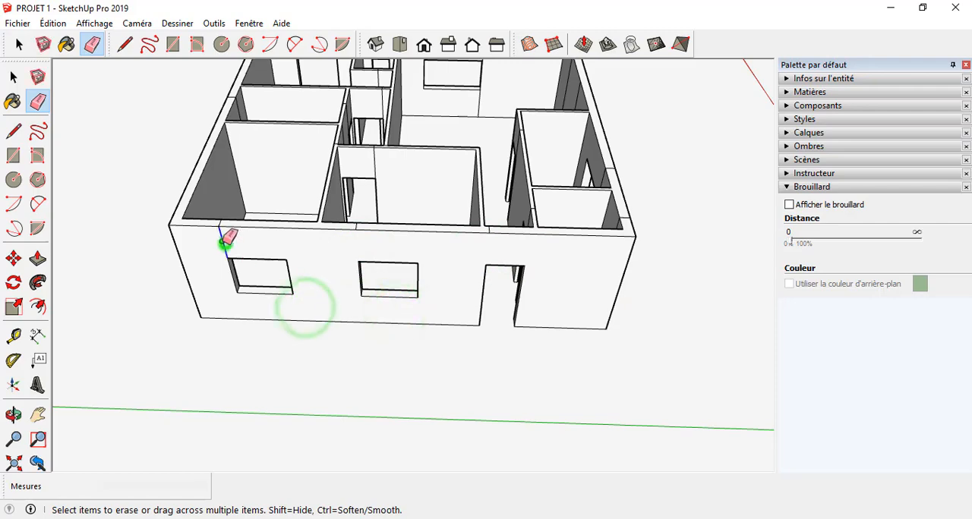
{"action": "left_click", "coordinate": [226, 236]}
Step: Erase the short seam lines across the top of the wall with the two windows and the door
{"action": "scroll", "coordinate": [226, 234], "scroll_direction": "up", "scroll_amount": 4}
{"action": "left_click", "coordinate": [230, 232]}
{"action": "scroll", "coordinate": [230, 231], "scroll_direction": "down", "scroll_amount": 4}
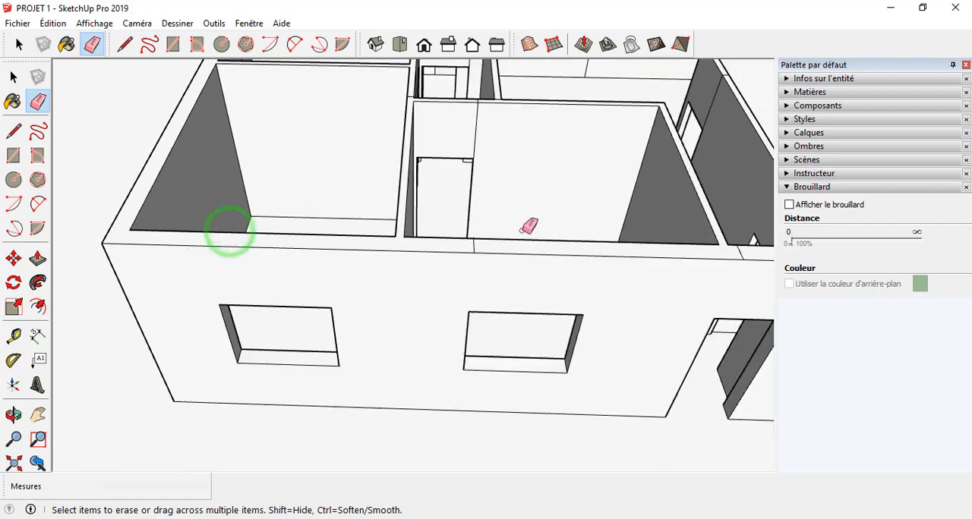
{"action": "scroll", "coordinate": [499, 235], "scroll_direction": "up", "scroll_amount": 5}
{"action": "left_click", "coordinate": [300, 286]}
{"action": "scroll", "coordinate": [254, 260], "scroll_direction": "down", "scroll_amount": 6}
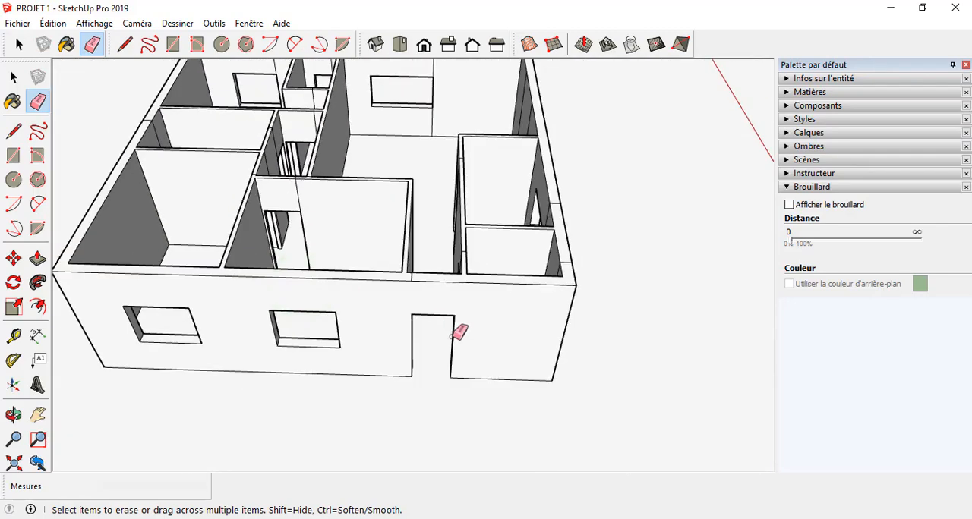
{"action": "middle_click_drag", "start_coordinate": [458, 331], "coordinate": [354, 374]}
{"action": "scroll", "coordinate": [387, 322], "scroll_direction": "up", "scroll_amount": 5}
{"action": "scroll", "coordinate": [387, 322], "scroll_direction": "up", "scroll_amount": 2}
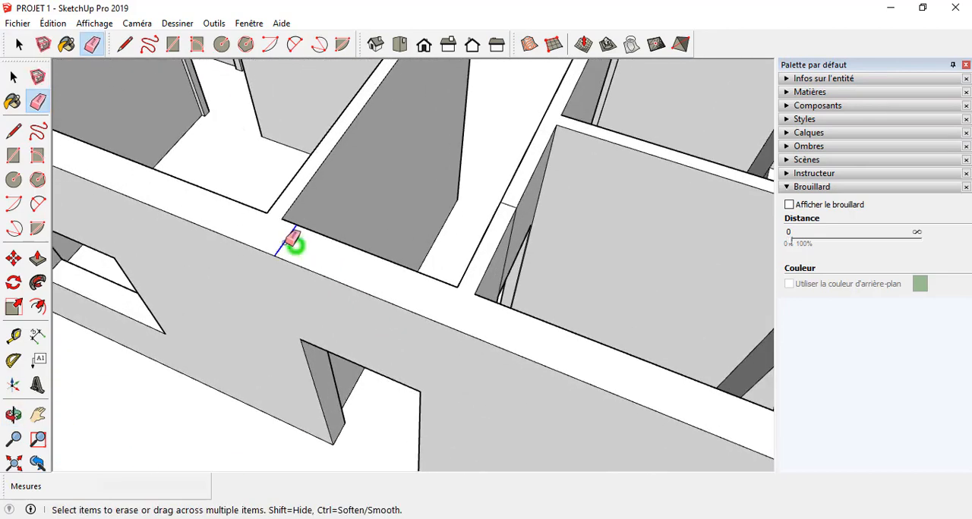
{"action": "left_click", "coordinate": [293, 239]}
Step: Erase the leftover vertical edges above and below the narrow and wide windows on the adjoining side wall's outer face
{"action": "scroll", "coordinate": [235, 241], "scroll_direction": "down", "scroll_amount": 3}
{"action": "mouse_move", "coordinate": [235, 241]}
{"action": "middle_mouse_down"}
{"action": "mouse_move", "coordinate": [433, 306]}
{"action": "mouse_move", "coordinate": [305, 215]}
{"action": "middle_mouse_up"}
{"action": "scroll", "coordinate": [455, 285], "scroll_direction": "up", "scroll_amount": 3}
{"action": "left_click", "coordinate": [381, 237]}
{"action": "left_click", "coordinate": [428, 324]}
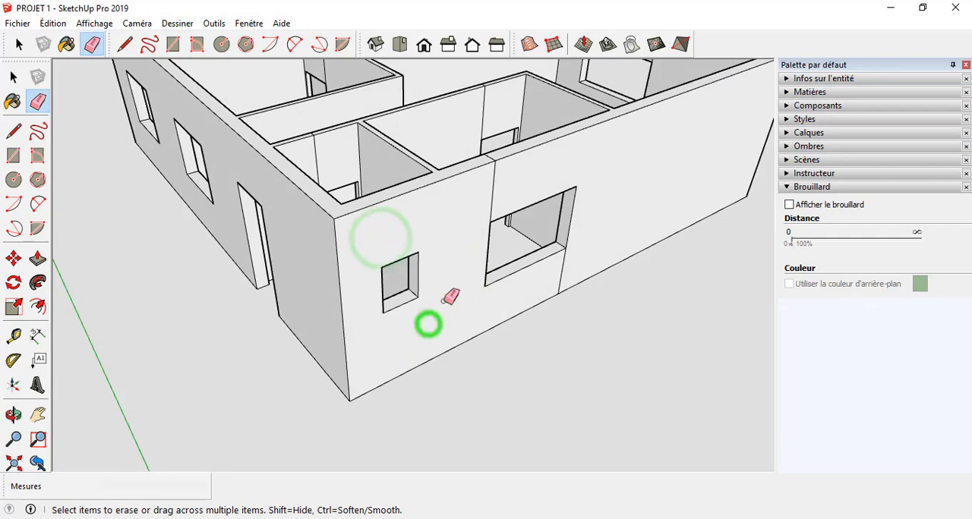
{"action": "left_click", "coordinate": [493, 208]}
{"action": "left_click", "coordinate": [575, 267]}
{"action": "scroll", "coordinate": [476, 260], "scroll_direction": "down", "scroll_amount": 3}
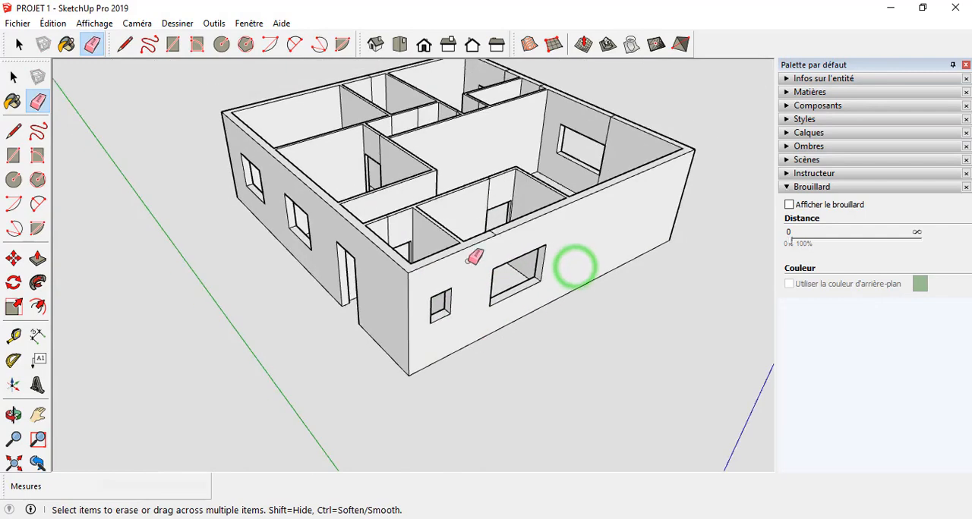
Step: Erase the leftover edges above the small corner room's doorway, on the partition face and across its top
{"action": "scroll", "coordinate": [475, 258], "scroll_direction": "up", "scroll_amount": 3}
{"action": "scroll", "coordinate": [497, 245], "scroll_direction": "down", "scroll_amount": 3}
{"action": "scroll", "coordinate": [334, 259], "scroll_direction": "up", "scroll_amount": 5}
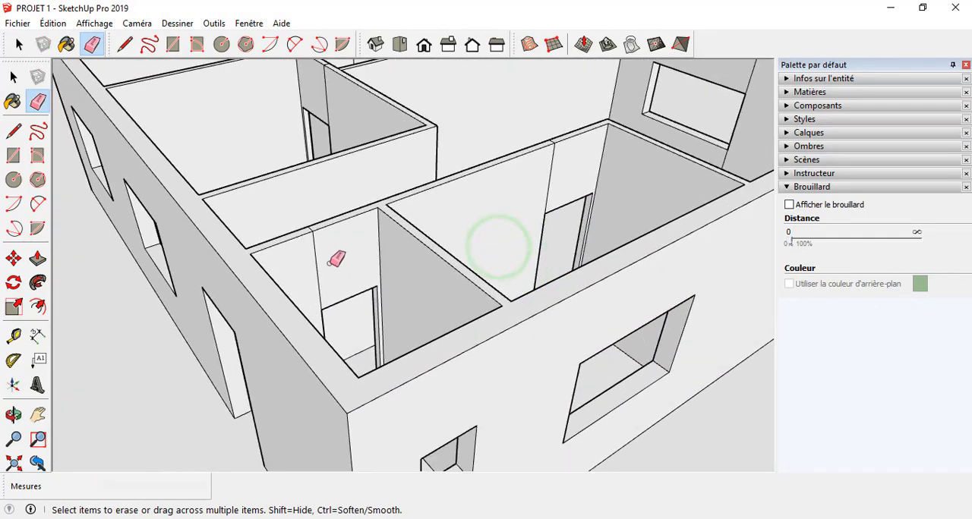
{"action": "scroll", "coordinate": [340, 260], "scroll_direction": "up", "scroll_amount": 2}
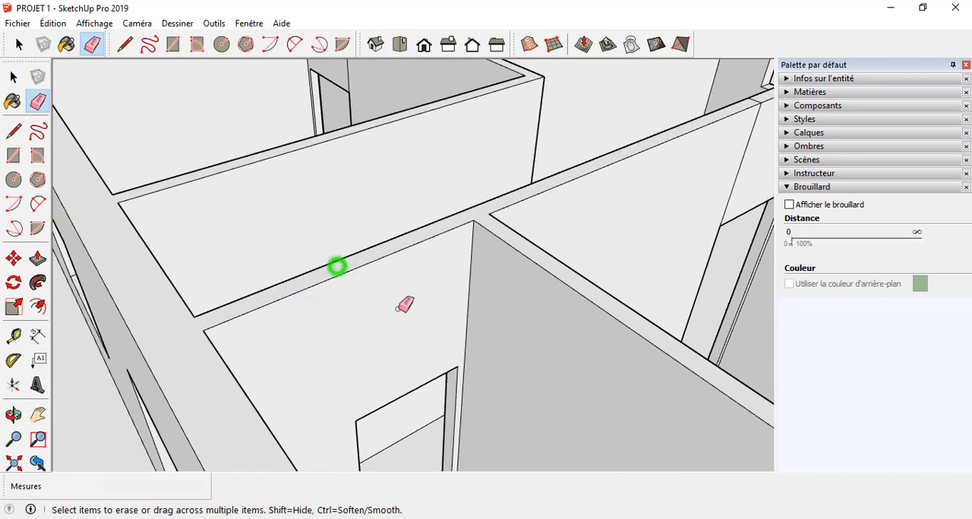
{"action": "scroll", "coordinate": [398, 309], "scroll_direction": "down", "scroll_amount": 2}
{"action": "mouse_move", "coordinate": [398, 309]}
{"action": "middle_mouse_down"}
{"action": "mouse_move", "coordinate": [249, 373]}
{"action": "mouse_move", "coordinate": [340, 372]}
{"action": "mouse_move", "coordinate": [291, 368]}
{"action": "mouse_move", "coordinate": [316, 205]}
{"action": "middle_mouse_up"}
Step: Erase the leftover vertical edges on the door wall's inner face in the small corner room, the entrance and above the bedroom window
{"action": "scroll", "coordinate": [339, 373], "scroll_direction": "down", "scroll_amount": 4}
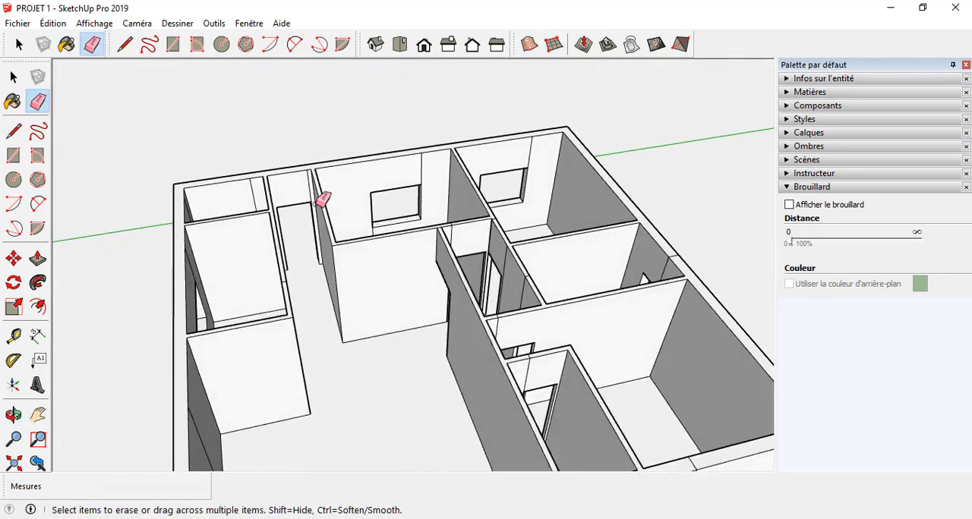
{"action": "scroll", "coordinate": [319, 201], "scroll_direction": "up", "scroll_amount": 3}
{"action": "left_click", "coordinate": [304, 175]}
{"action": "left_click", "coordinate": [205, 185]}
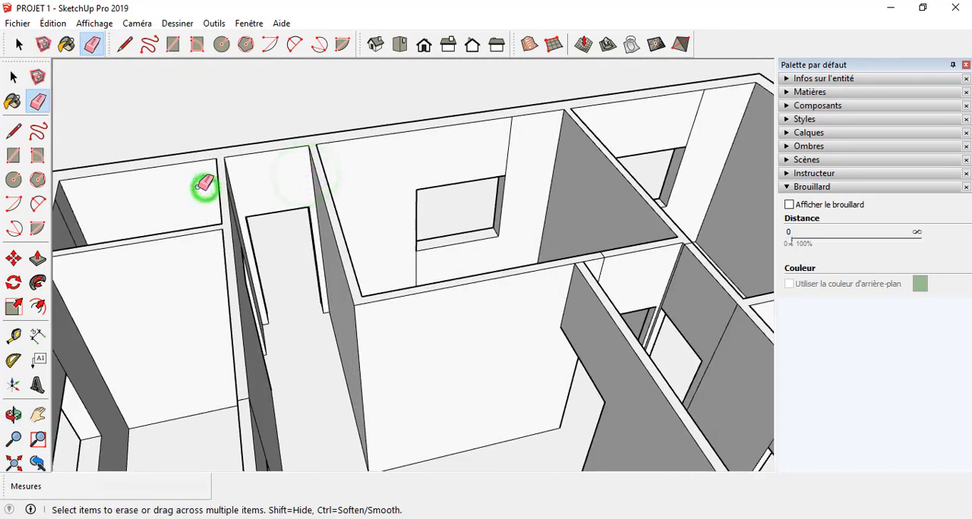
{"action": "left_click", "coordinate": [505, 152]}
Step: Erase the leftover vertical edges on the adjoining side wall's inner face, around the wide window and in the large room
{"action": "scroll", "coordinate": [505, 152], "scroll_direction": "down", "scroll_amount": 3}
{"action": "mouse_move", "coordinate": [503, 152]}
{"action": "middle_mouse_down"}
{"action": "mouse_move", "coordinate": [134, 251]}
{"action": "mouse_move", "coordinate": [342, 154]}
{"action": "middle_mouse_up"}
{"action": "scroll", "coordinate": [335, 154], "scroll_direction": "up", "scroll_amount": 3}
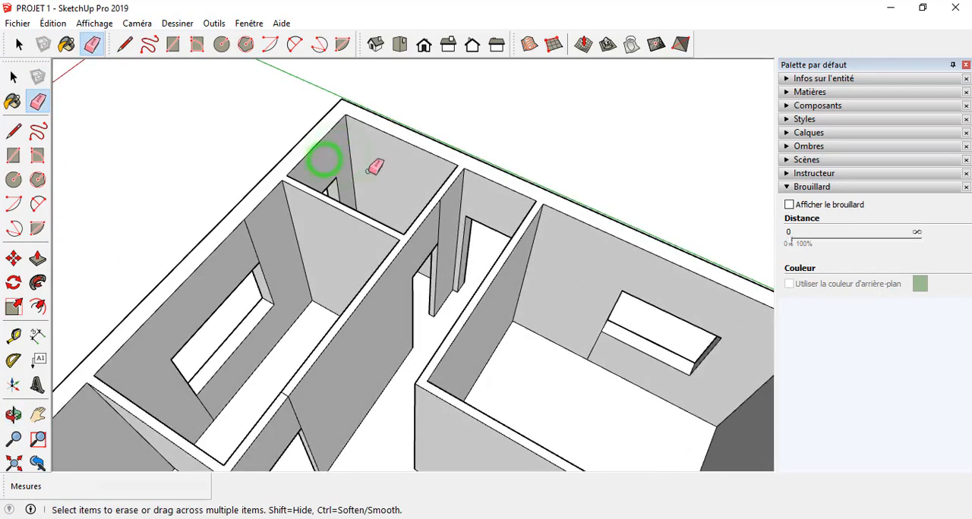
{"action": "scroll", "coordinate": [340, 223], "scroll_direction": "down", "scroll_amount": 3}
{"action": "scroll", "coordinate": [338, 214], "scroll_direction": "up", "scroll_amount": 3}
{"action": "scroll", "coordinate": [350, 205], "scroll_direction": "down", "scroll_amount": 3}
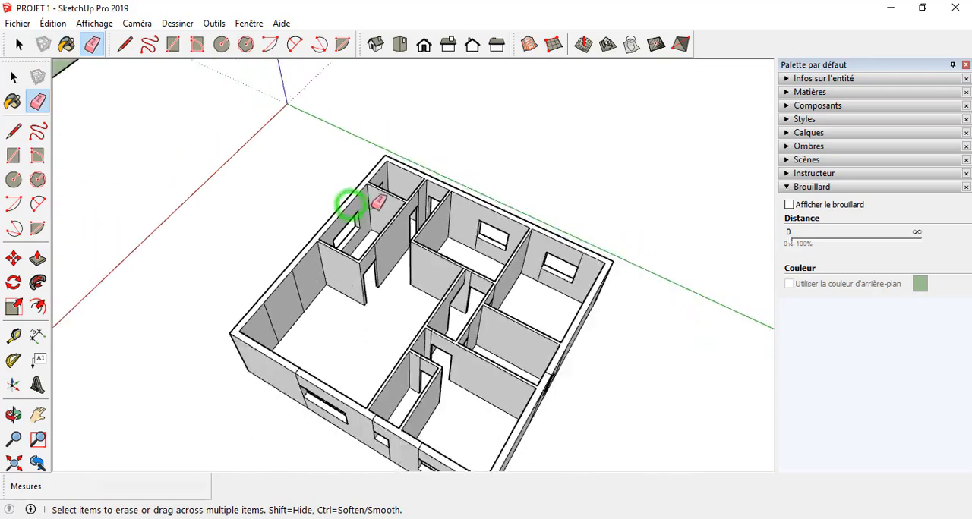
{"action": "scroll", "coordinate": [349, 206], "scroll_direction": "up", "scroll_amount": 3}
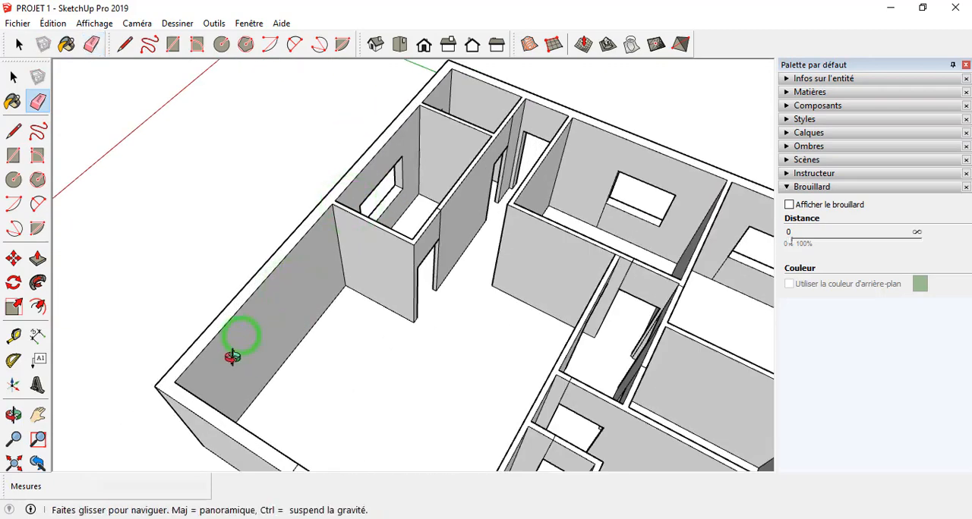
{"action": "scroll", "coordinate": [235, 345], "scroll_direction": "down", "scroll_amount": 3}
Step: Erase the leftover vertical edges beside and below the corner bedroom's window on the inner wall face
{"action": "scroll", "coordinate": [424, 243], "scroll_direction": "up", "scroll_amount": 3}
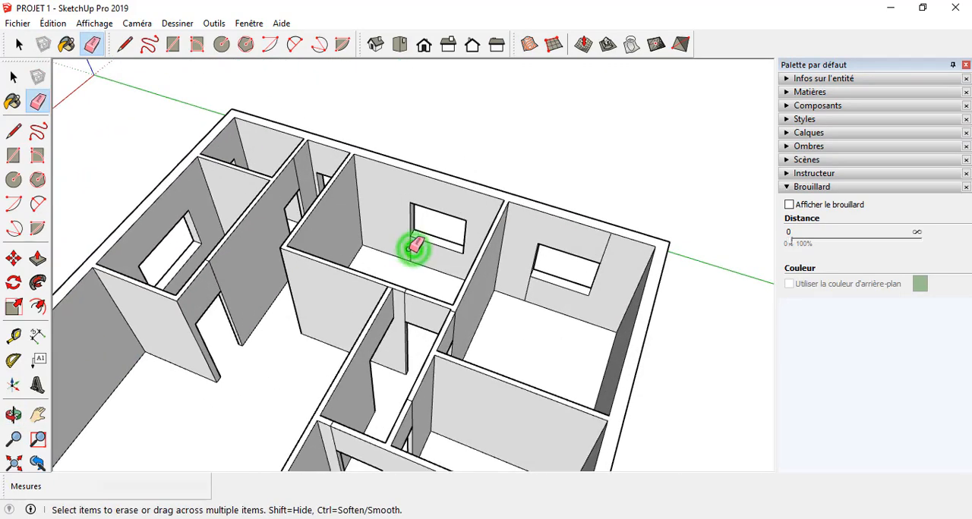
{"action": "left_click", "coordinate": [528, 285]}
{"action": "left_click", "coordinate": [609, 254]}
{"action": "scroll", "coordinate": [599, 228], "scroll_direction": "down", "scroll_amount": 3}
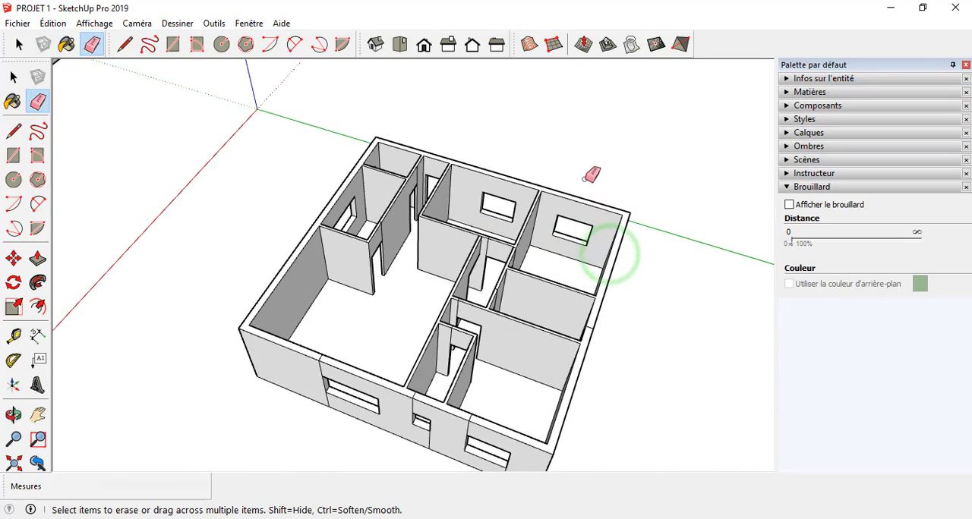
Step: Erase the leftover vertical edges above the small central room's doorways and the seam across the top of its partition
{"action": "scroll", "coordinate": [486, 258], "scroll_direction": "up", "scroll_amount": 6}
{"action": "scroll", "coordinate": [512, 190], "scroll_direction": "down", "scroll_amount": 4}
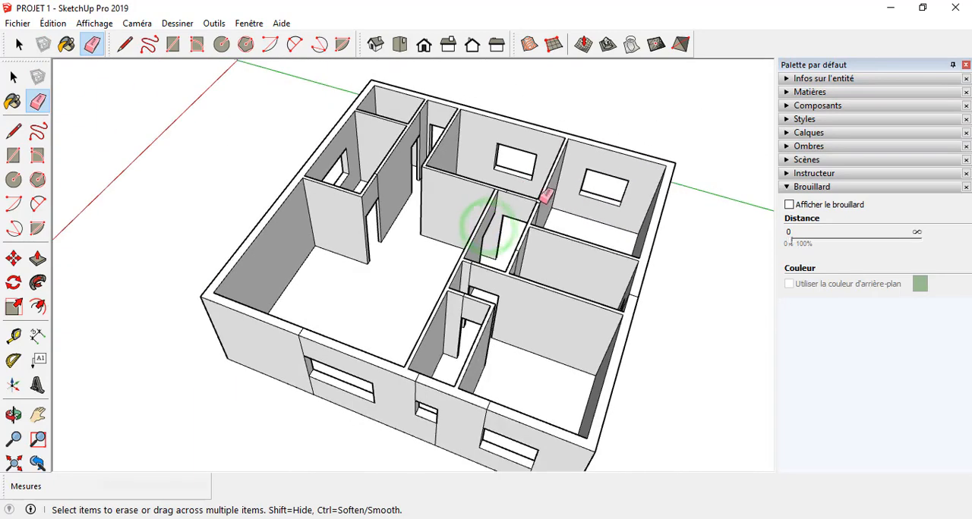
{"action": "scroll", "coordinate": [516, 186], "scroll_direction": "up", "scroll_amount": 8}
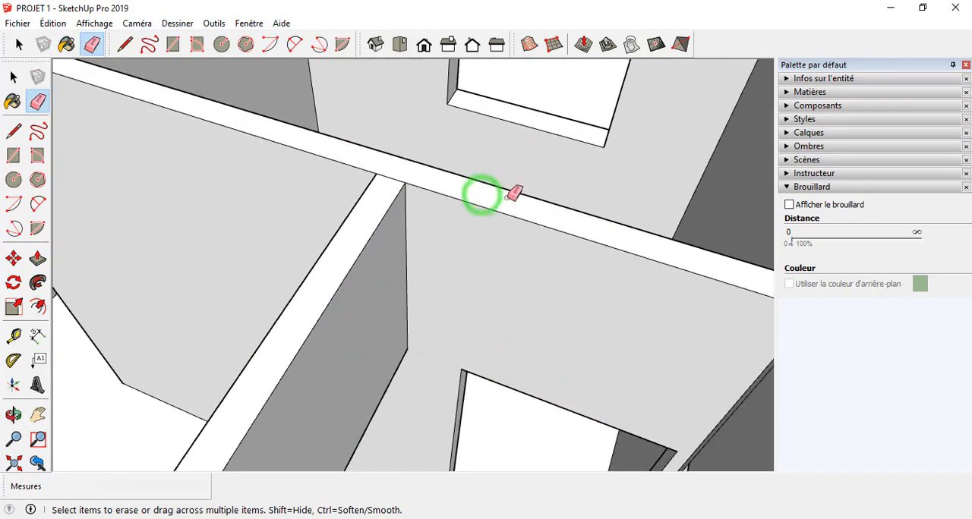
{"action": "scroll", "coordinate": [514, 192], "scroll_direction": "down", "scroll_amount": 4}
{"action": "scroll", "coordinate": [501, 240], "scroll_direction": "up", "scroll_amount": 7}
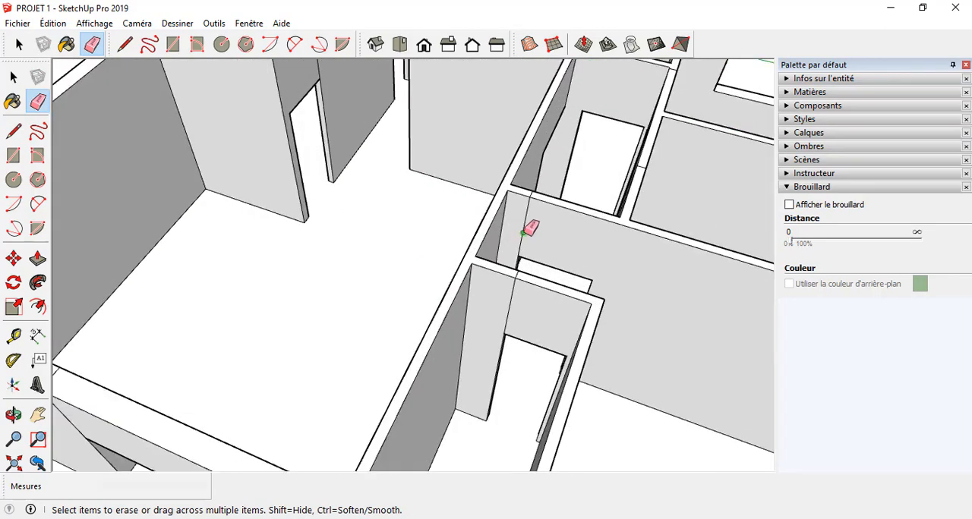
{"action": "scroll", "coordinate": [522, 258], "scroll_direction": "up", "scroll_amount": 5}
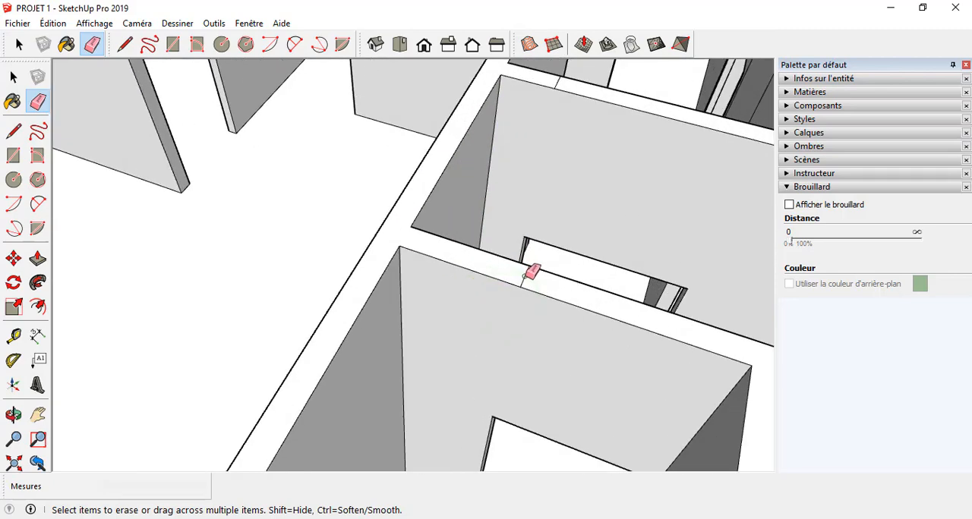
{"action": "mouse_move", "coordinate": [531, 271]}
{"action": "middle_mouse_down"}
{"action": "mouse_move", "coordinate": [509, 329]}
{"action": "mouse_move", "coordinate": [377, 338]}
{"action": "middle_mouse_up"}
{"action": "scroll", "coordinate": [276, 300], "scroll_direction": "down", "scroll_amount": 4}
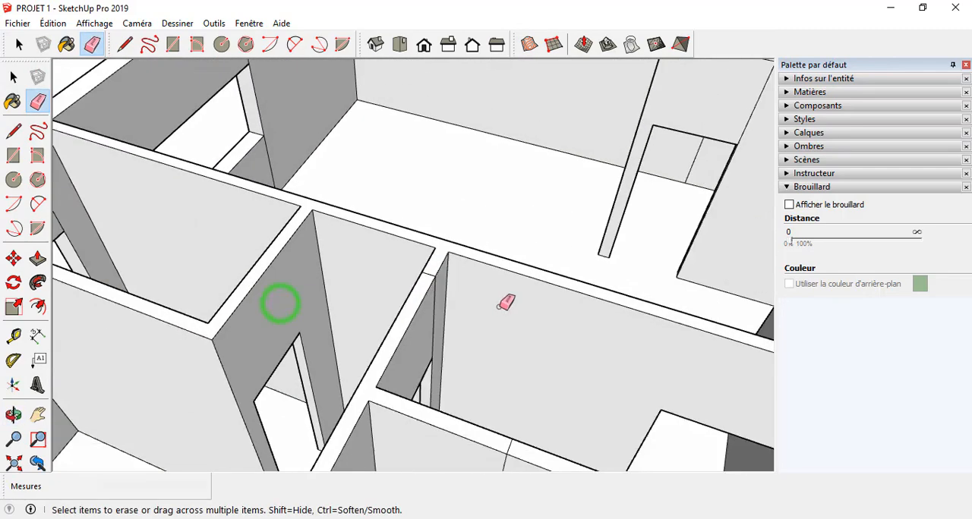
Step: Erase the short seam lines across the tops of the central partitions beside the hallway
{"action": "scroll", "coordinate": [372, 263], "scroll_direction": "up", "scroll_amount": 4}
{"action": "scroll", "coordinate": [380, 258], "scroll_direction": "down", "scroll_amount": 4}
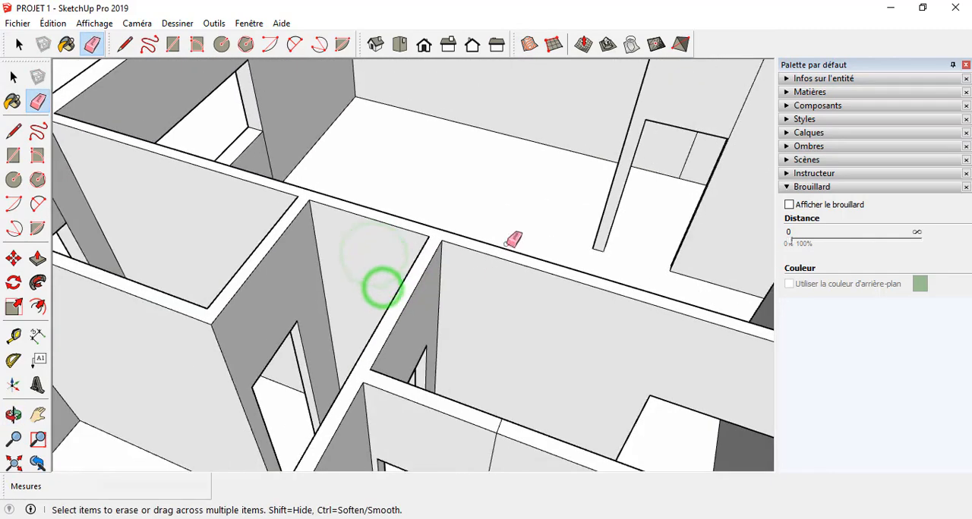
{"action": "scroll", "coordinate": [531, 334], "scroll_direction": "up", "scroll_amount": 4}
{"action": "left_click", "coordinate": [505, 305]}
{"action": "middle_click_drag", "start_coordinate": [494, 304], "coordinate": [141, 376]}
{"action": "scroll", "coordinate": [316, 302], "scroll_direction": "up", "scroll_amount": 3}
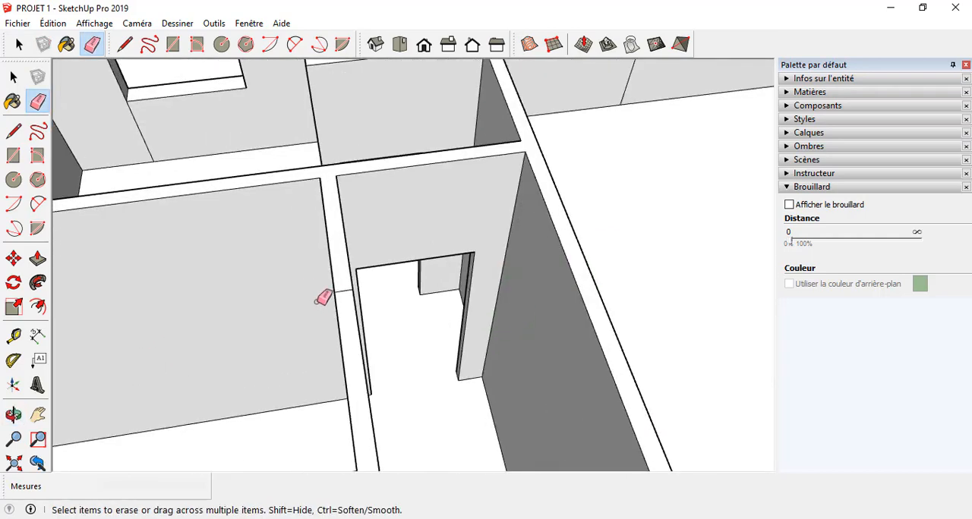
Step: Erase the remaining top seam and the leftover vertical edges around the hallway's doorways
{"action": "mouse_move", "coordinate": [377, 304]}
{"action": "middle_mouse_down"}
{"action": "mouse_move", "coordinate": [232, 278]}
{"action": "mouse_move", "coordinate": [337, 227]}
{"action": "mouse_move", "coordinate": [248, 296]}
{"action": "middle_mouse_up"}
{"action": "scroll", "coordinate": [250, 279], "scroll_direction": "down", "scroll_amount": 5}
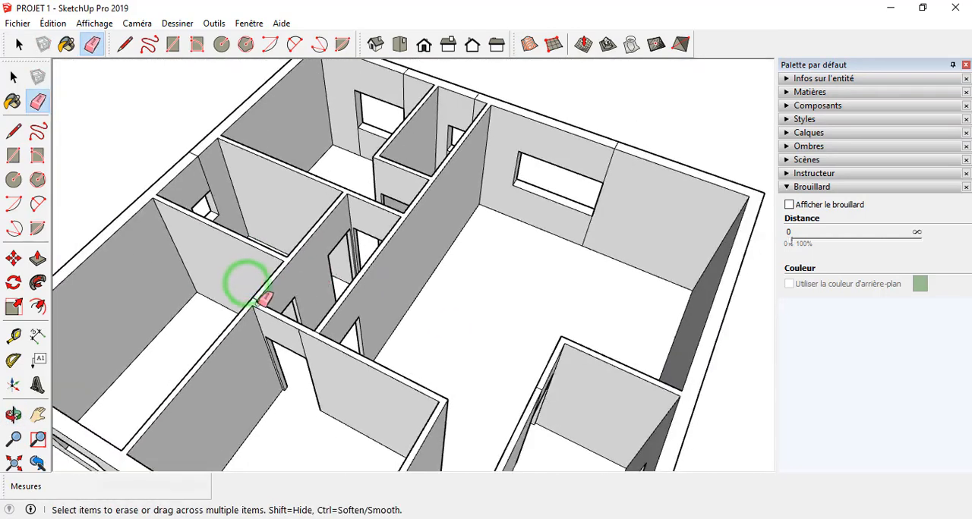
{"action": "scroll", "coordinate": [278, 289], "scroll_direction": "up", "scroll_amount": 8}
{"action": "middle_click_drag", "start_coordinate": [329, 306], "coordinate": [184, 279]}
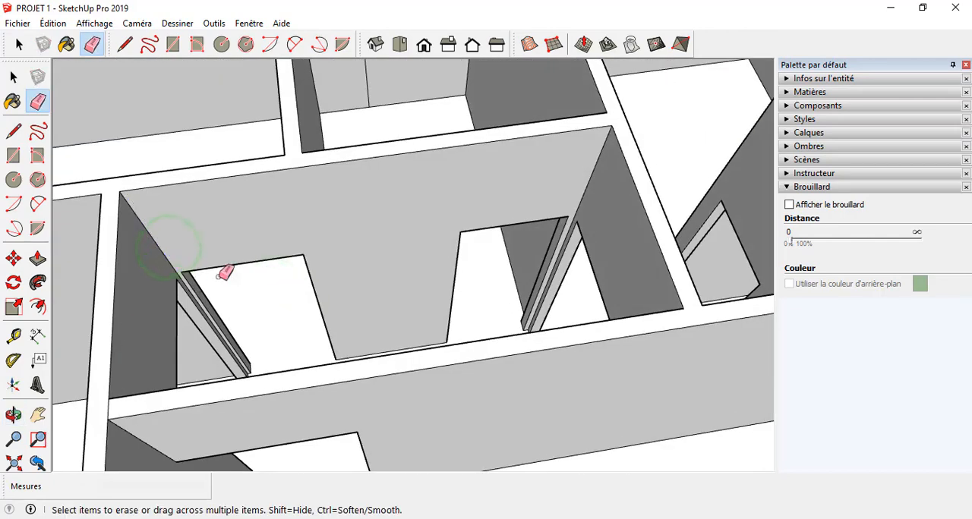
Step: Erase the leftover edges around the single small window on its wall's inner face and across the wall top
{"action": "scroll", "coordinate": [223, 273], "scroll_direction": "down", "scroll_amount": 8}
{"action": "middle_click_drag", "start_coordinate": [354, 337], "coordinate": [320, 283]}
{"action": "scroll", "coordinate": [304, 221], "scroll_direction": "up", "scroll_amount": 6}
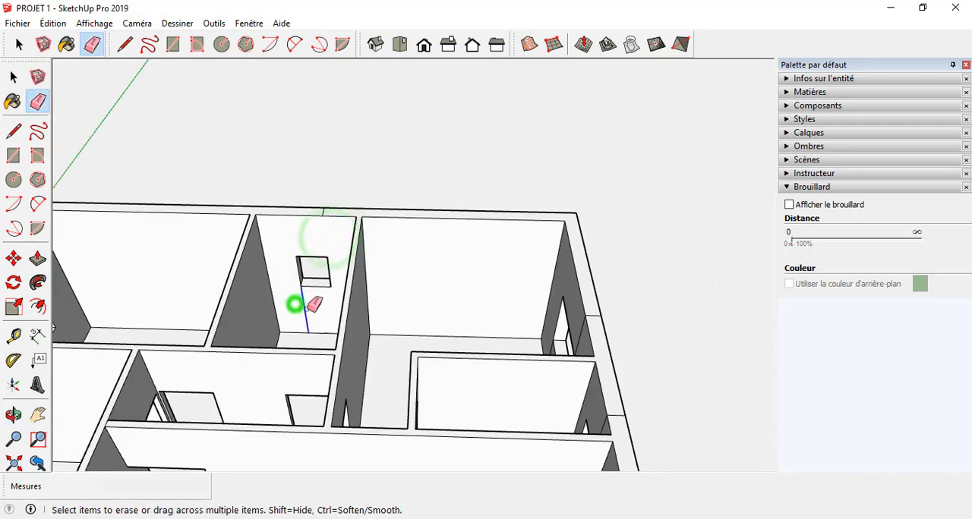
{"action": "scroll", "coordinate": [311, 302], "scroll_direction": "up", "scroll_amount": 6}
{"action": "scroll", "coordinate": [304, 284], "scroll_direction": "down", "scroll_amount": 8}
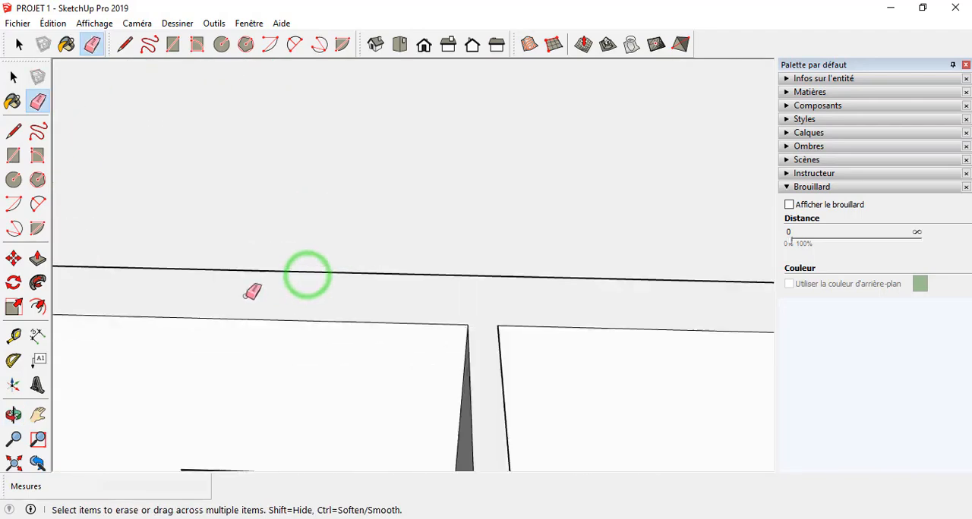
Step: Erase the leftover edges around the small window on the outer face and beside the doorway in the partition behind it
{"action": "mouse_move", "coordinate": [212, 299]}
{"action": "middle_mouse_down"}
{"action": "mouse_move", "coordinate": [397, 358]}
{"action": "mouse_move", "coordinate": [526, 277]}
{"action": "mouse_move", "coordinate": [674, 383]}
{"action": "mouse_move", "coordinate": [645, 251]}
{"action": "middle_mouse_up"}
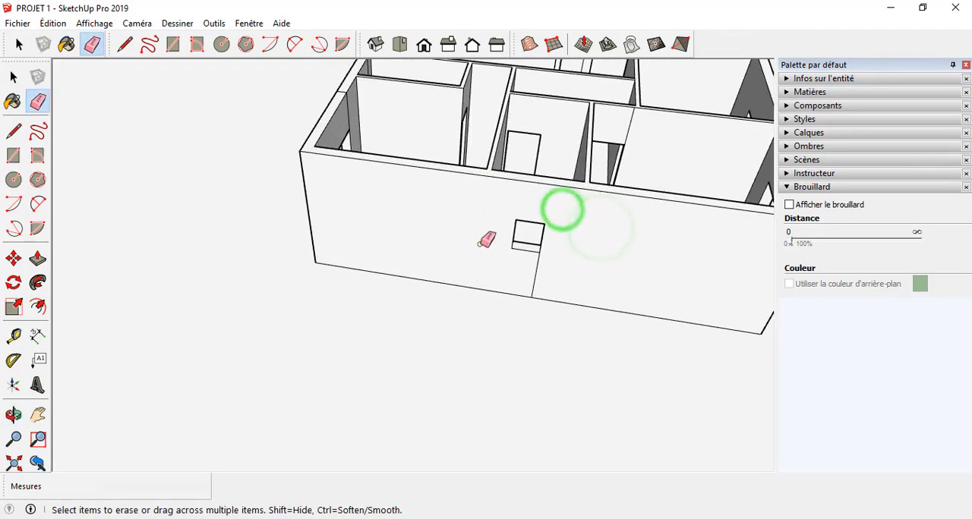
{"action": "scroll", "coordinate": [490, 247], "scroll_direction": "down", "scroll_amount": 6}
{"action": "middle_click_drag", "start_coordinate": [347, 262], "coordinate": [525, 282]}
{"action": "scroll", "coordinate": [486, 216], "scroll_direction": "up", "scroll_amount": 6}
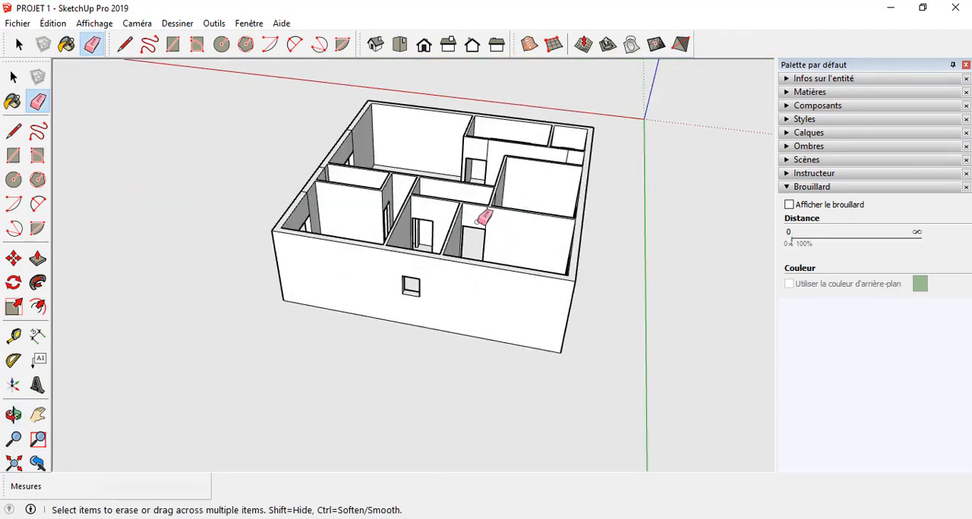
{"action": "middle_click_drag", "start_coordinate": [477, 220], "coordinate": [709, 256]}
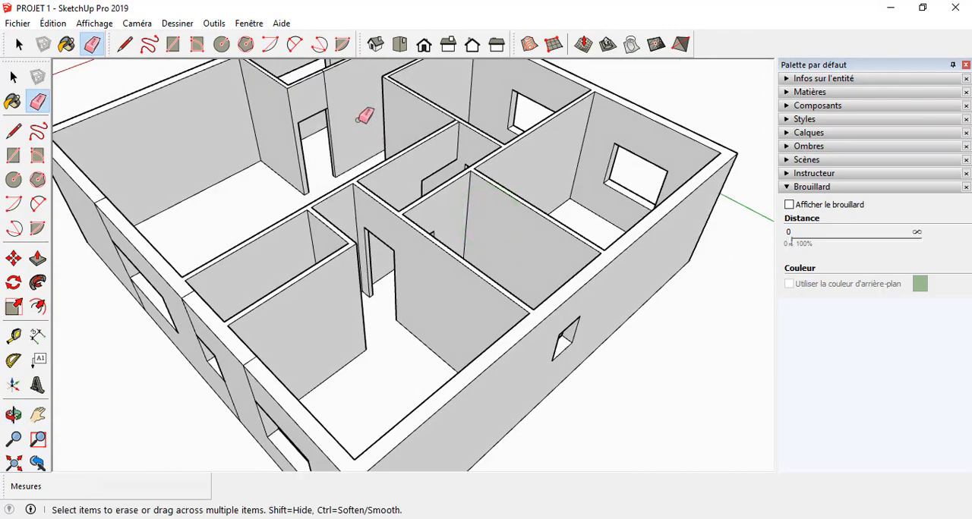
Step: Erase the leftover vertical edges and top seams around the three windows on the outer face of the three-window wall
{"action": "mouse_move", "coordinate": [438, 187]}
{"action": "middle_mouse_down"}
{"action": "mouse_move", "coordinate": [681, 225]}
{"action": "mouse_move", "coordinate": [403, 204]}
{"action": "mouse_move", "coordinate": [505, 165]}
{"action": "mouse_move", "coordinate": [475, 284]}
{"action": "mouse_move", "coordinate": [484, 327]}
{"action": "middle_mouse_up"}
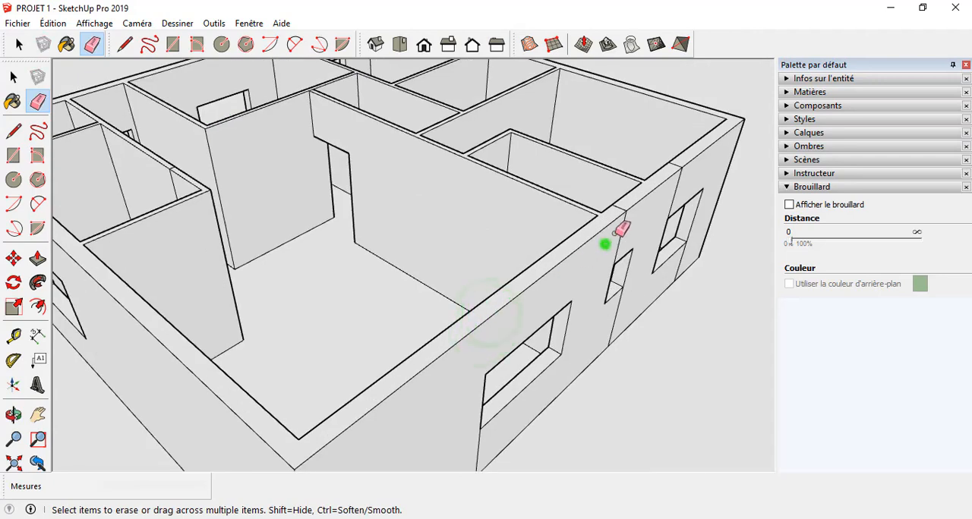
{"action": "left_click", "coordinate": [622, 224]}
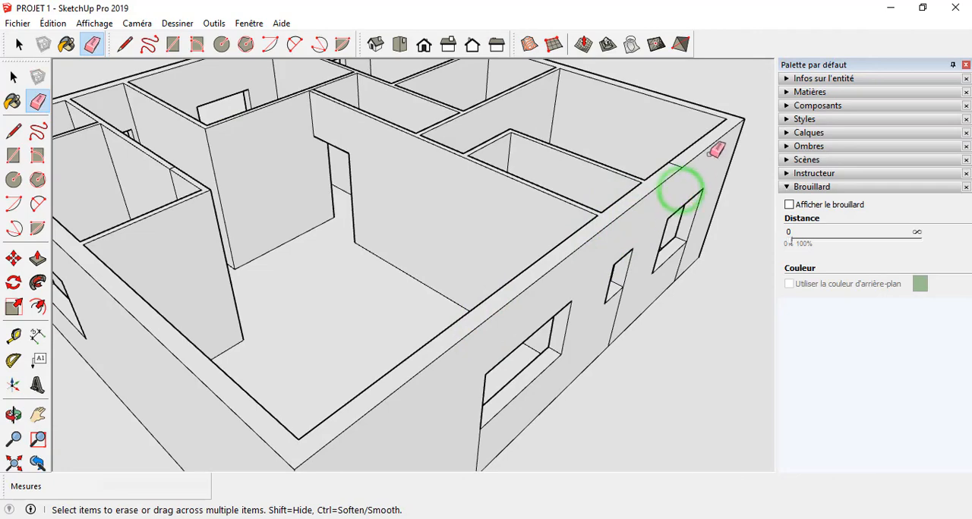
{"action": "scroll", "coordinate": [660, 182], "scroll_direction": "down", "scroll_amount": 5}
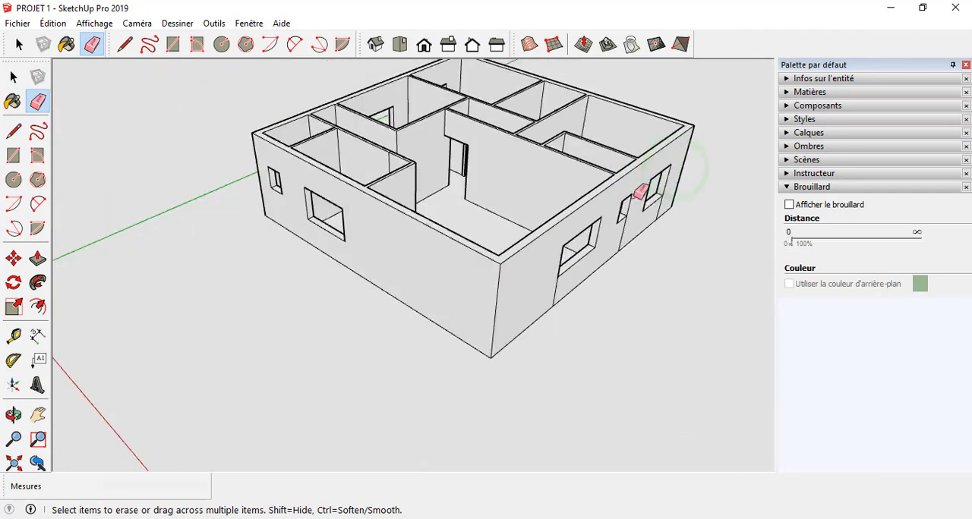
{"action": "scroll", "coordinate": [681, 215], "scroll_direction": "up", "scroll_amount": 5}
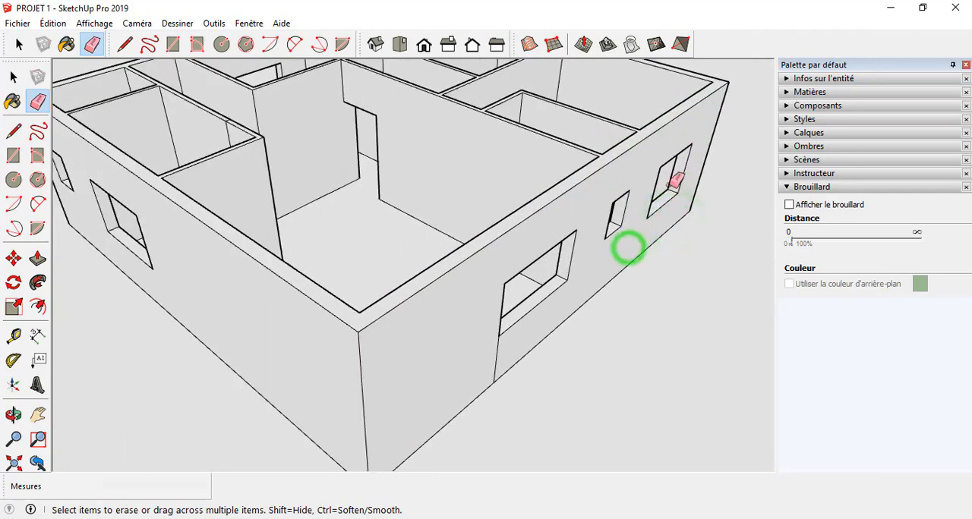
{"action": "scroll", "coordinate": [627, 250], "scroll_direction": "down", "scroll_amount": 5}
{"action": "scroll", "coordinate": [584, 269], "scroll_direction": "up", "scroll_amount": 5}
{"action": "left_click", "coordinate": [577, 275]}
Step: Check the cleaned house in the top, isometric, front, back and right standard views
{"action": "scroll", "coordinate": [663, 206], "scroll_direction": "down", "scroll_amount": 5}
{"action": "middle_click_drag", "start_coordinate": [527, 190], "coordinate": [692, 118]}
{"action": "mouse_move", "coordinate": [541, 169]}
{"action": "middle_mouse_down"}
{"action": "mouse_move", "coordinate": [598, 167]}
{"action": "mouse_move", "coordinate": [668, 191]}
{"action": "mouse_move", "coordinate": [572, 152]}
{"action": "mouse_move", "coordinate": [501, 91]}
{"action": "middle_mouse_up"}
{"action": "left_click", "coordinate": [399, 46]}
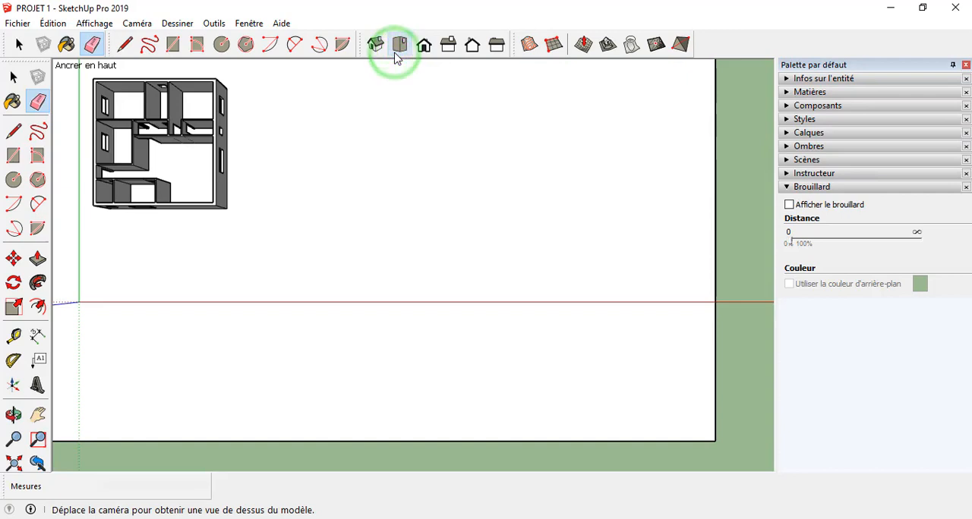
{"action": "left_click", "coordinate": [373, 46]}
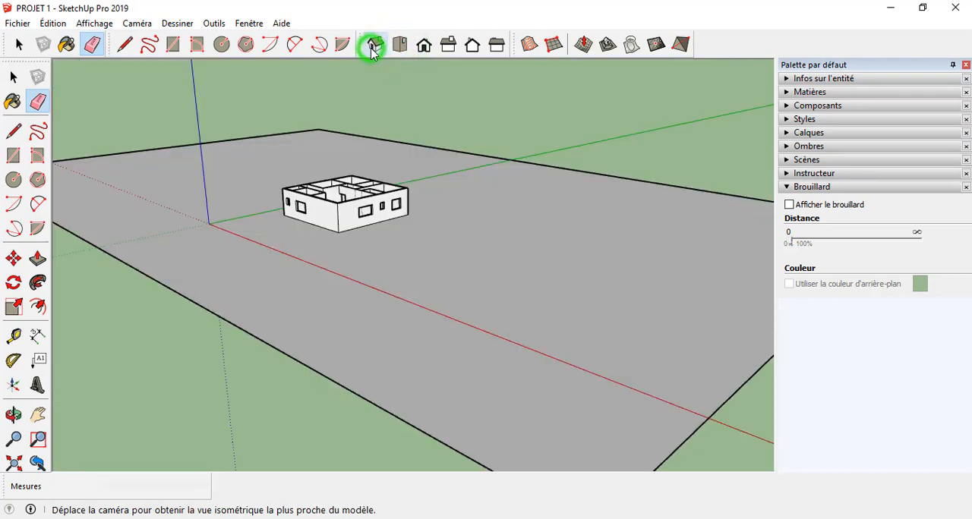
{"action": "left_click", "coordinate": [424, 46]}
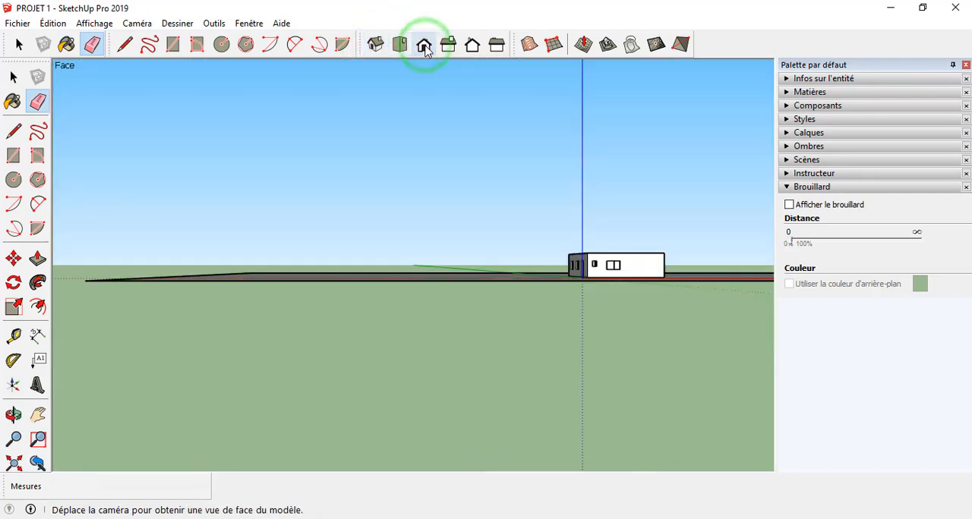
{"action": "left_click", "coordinate": [475, 45]}
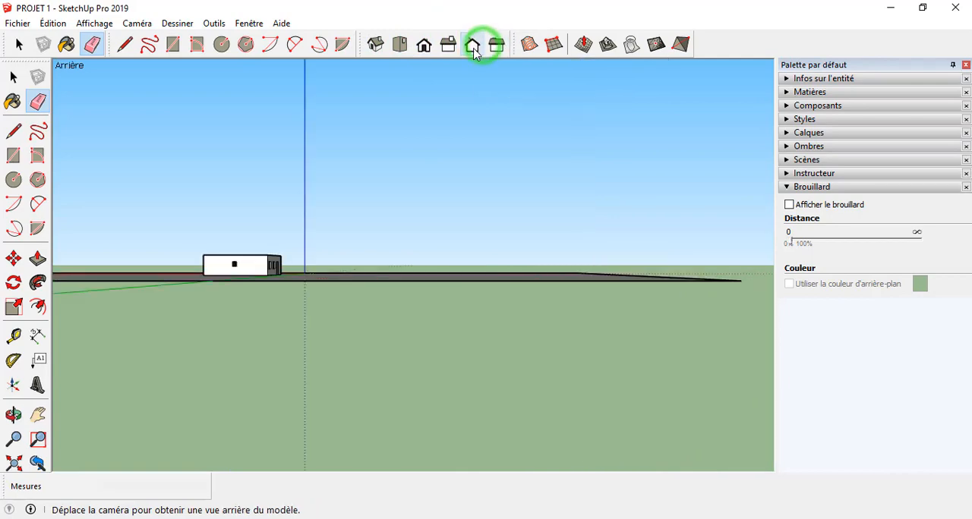
{"action": "left_click", "coordinate": [448, 46]}
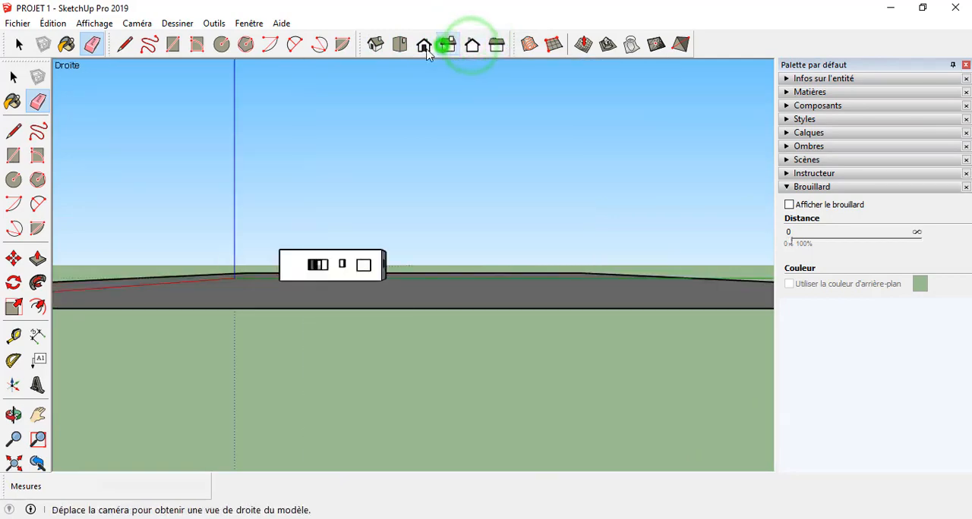
{"action": "left_click", "coordinate": [423, 46]}
Step: Erase the leftover vertical edges around the windows on the inner face of the three-window wall
{"action": "middle_click_drag", "start_coordinate": [426, 169], "coordinate": [481, 388]}
{"action": "scroll", "coordinate": [694, 220], "scroll_direction": "up", "scroll_amount": 8}
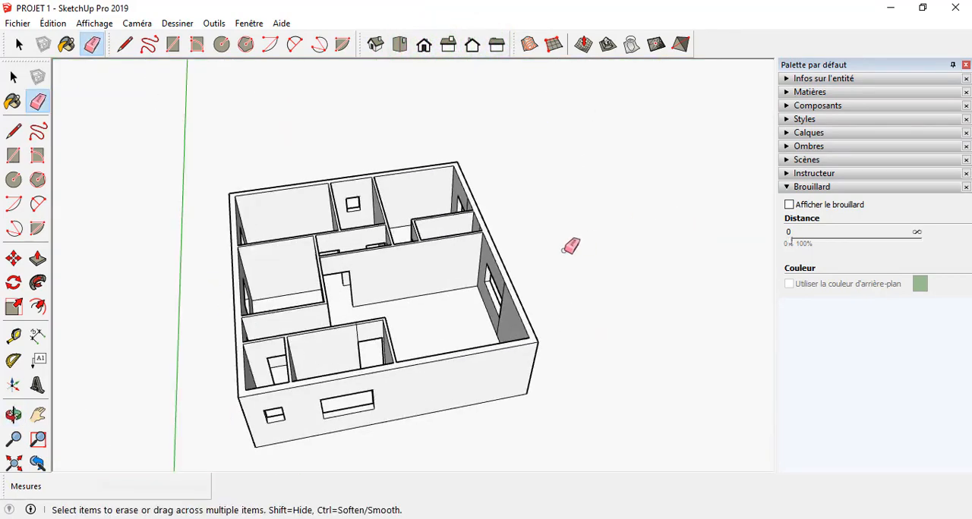
{"action": "scroll", "coordinate": [565, 250], "scroll_direction": "up", "scroll_amount": 3}
{"action": "mouse_move", "coordinate": [565, 250]}
{"action": "middle_mouse_down"}
{"action": "mouse_move", "coordinate": [571, 217]}
{"action": "mouse_move", "coordinate": [611, 228]}
{"action": "middle_mouse_up"}
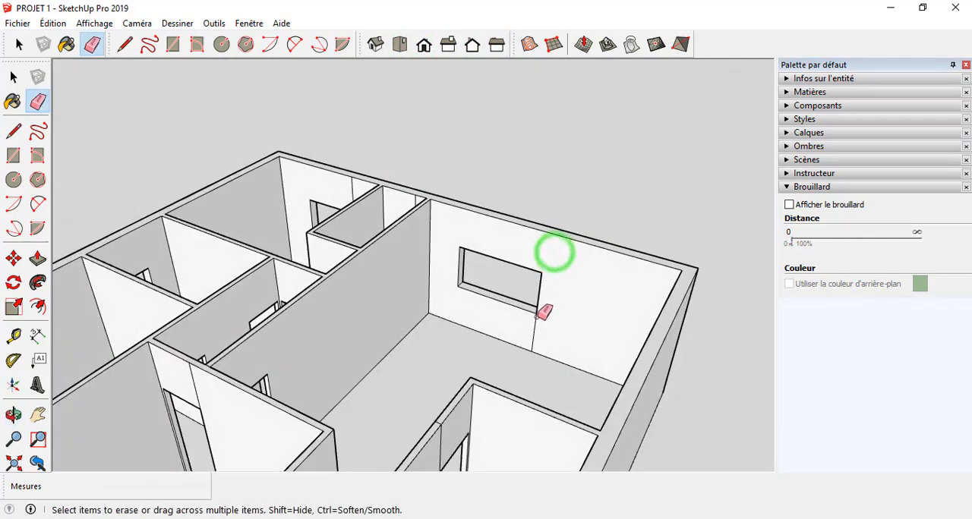
{"action": "middle_click_drag", "start_coordinate": [544, 312], "coordinate": [379, 219]}
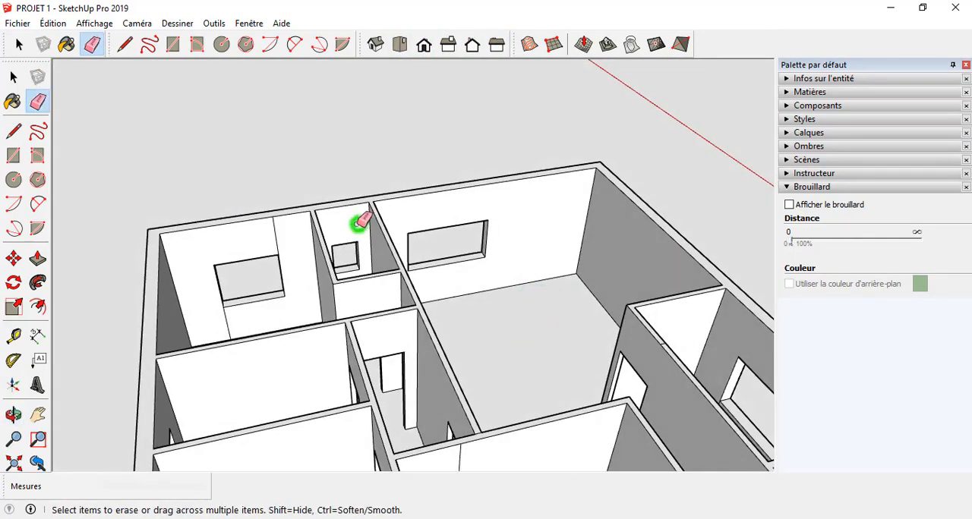
{"action": "scroll", "coordinate": [227, 315], "scroll_direction": "down", "scroll_amount": 3}
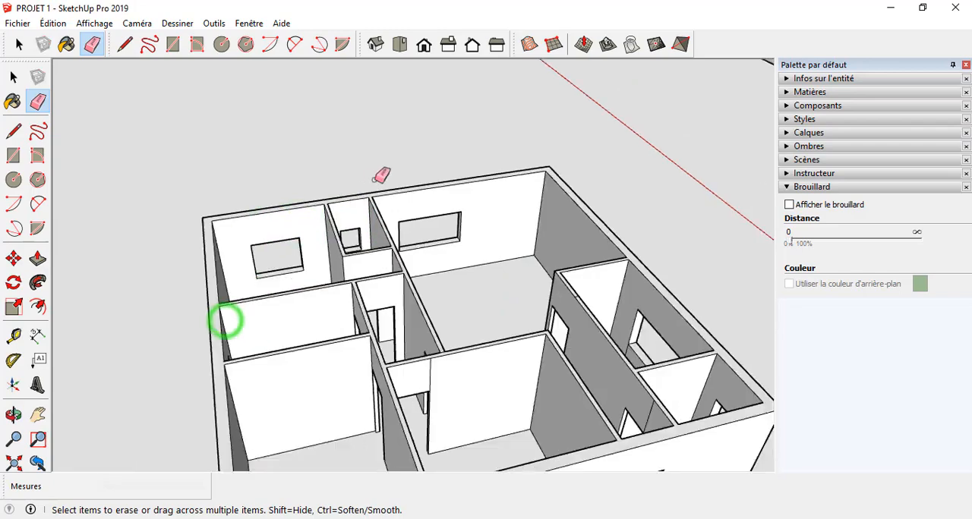
Step: Erase the leftover vertical edges above and beside the doorways on the inner partition walls
{"action": "scroll", "coordinate": [410, 293], "scroll_direction": "down", "scroll_amount": 3}
{"action": "scroll", "coordinate": [406, 264], "scroll_direction": "up", "scroll_amount": 2}
{"action": "middle_click_drag", "start_coordinate": [404, 275], "coordinate": [682, 316]}
{"action": "middle_click_drag", "start_coordinate": [472, 243], "coordinate": [492, 228]}
{"action": "scroll", "coordinate": [454, 144], "scroll_direction": "up", "scroll_amount": 1}
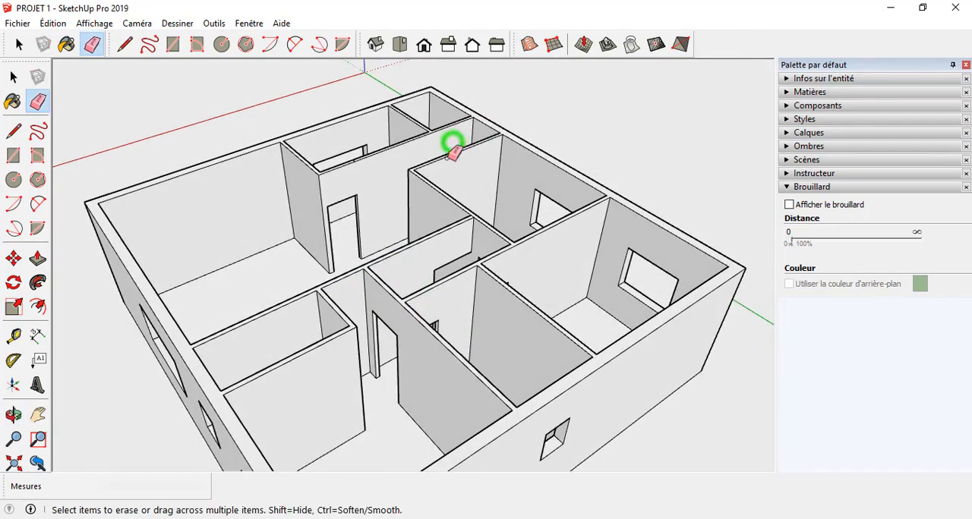
{"action": "middle_click_drag", "start_coordinate": [451, 148], "coordinate": [451, 148]}
{"action": "mouse_move", "coordinate": [390, 191]}
{"action": "middle_mouse_down"}
{"action": "mouse_move", "coordinate": [462, 113]}
{"action": "mouse_move", "coordinate": [709, 108]}
{"action": "mouse_move", "coordinate": [327, 210]}
{"action": "mouse_move", "coordinate": [369, 354]}
{"action": "mouse_move", "coordinate": [412, 272]}
{"action": "middle_mouse_up"}
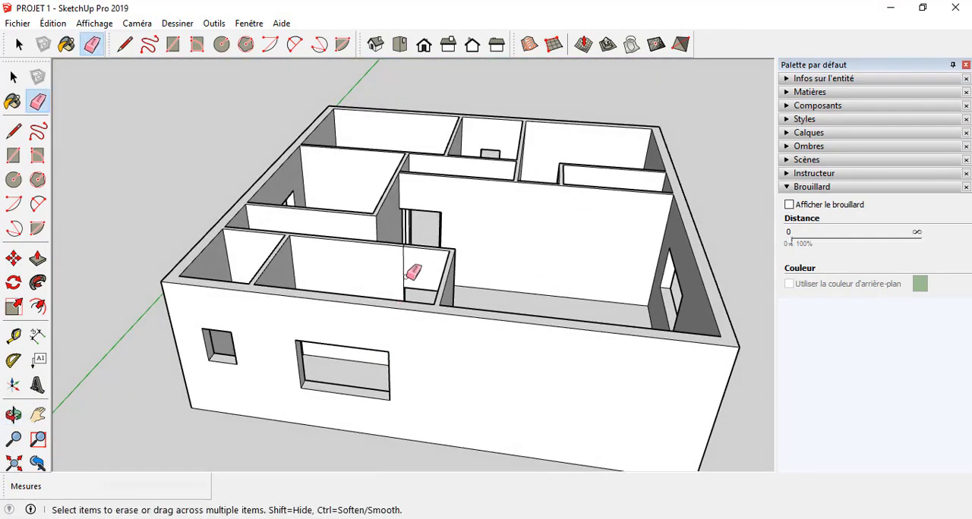
{"action": "mouse_move", "coordinate": [274, 298]}
{"action": "middle_mouse_down"}
{"action": "mouse_move", "coordinate": [380, 261]}
{"action": "mouse_move", "coordinate": [503, 256]}
{"action": "mouse_move", "coordinate": [612, 271]}
{"action": "mouse_move", "coordinate": [666, 364]}
{"action": "mouse_move", "coordinate": [546, 266]}
{"action": "middle_mouse_up"}
{"action": "scroll", "coordinate": [566, 288], "scroll_direction": "up", "scroll_amount": 6}
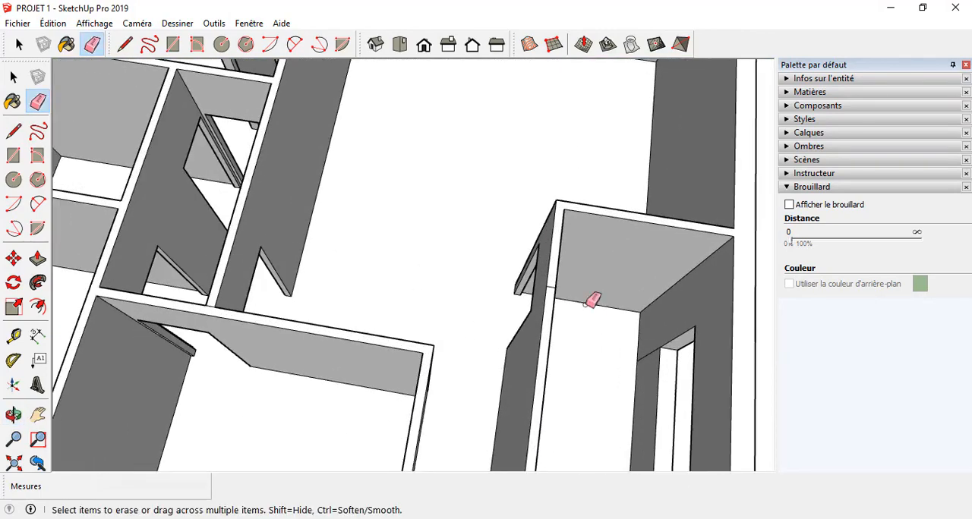
Step: Examine the rooms, partitions and doorways inside the house for remaining leftover edges
{"action": "scroll", "coordinate": [624, 269], "scroll_direction": "down", "scroll_amount": 5}
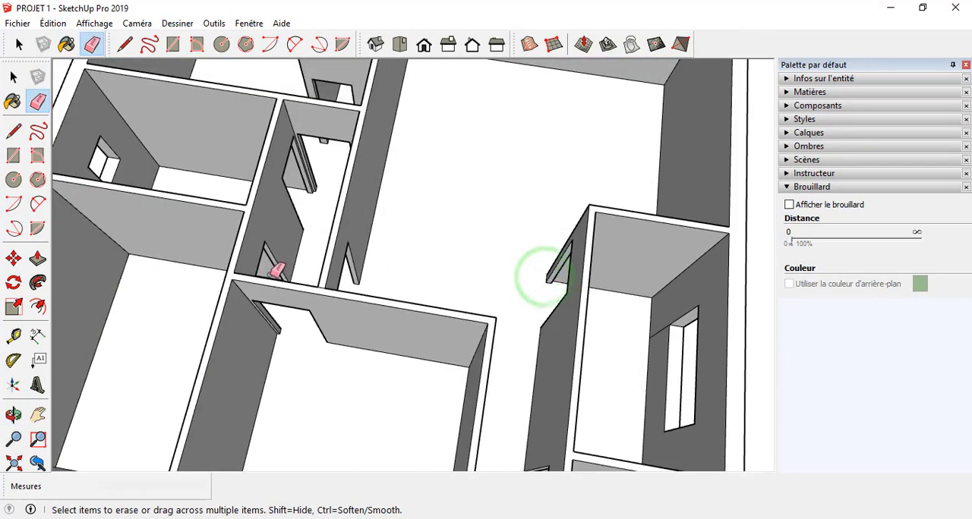
{"action": "scroll", "coordinate": [319, 290], "scroll_direction": "up", "scroll_amount": 7}
{"action": "scroll", "coordinate": [576, 178], "scroll_direction": "down", "scroll_amount": 10}
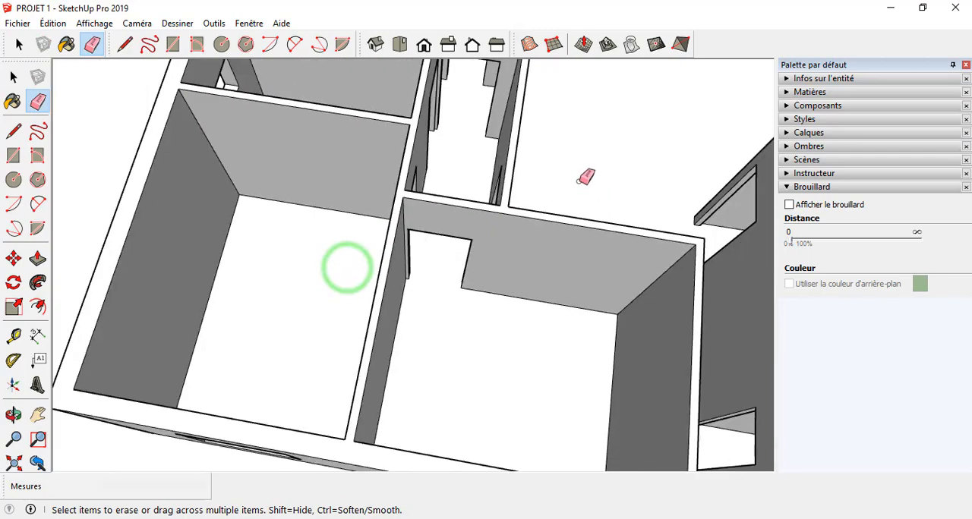
{"action": "scroll", "coordinate": [457, 251], "scroll_direction": "up", "scroll_amount": 5}
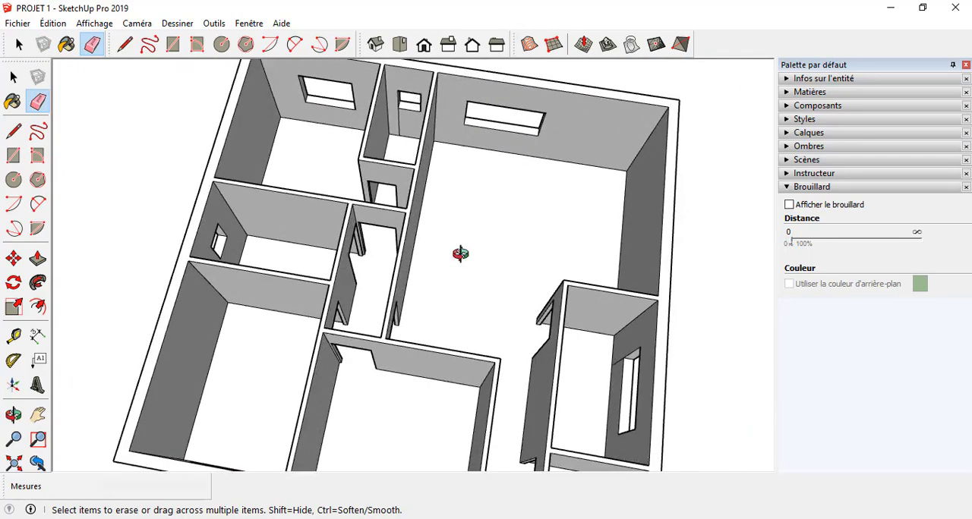
{"action": "middle_click_drag", "start_coordinate": [458, 252], "coordinate": [430, 81]}
{"action": "middle_click_drag", "start_coordinate": [539, 275], "coordinate": [961, 470]}
{"action": "mouse_move", "coordinate": [347, 253]}
{"action": "middle_mouse_down"}
{"action": "mouse_move", "coordinate": [691, 176]}
{"action": "mouse_move", "coordinate": [152, 159]}
{"action": "mouse_move", "coordinate": [529, 210]}
{"action": "middle_mouse_up"}
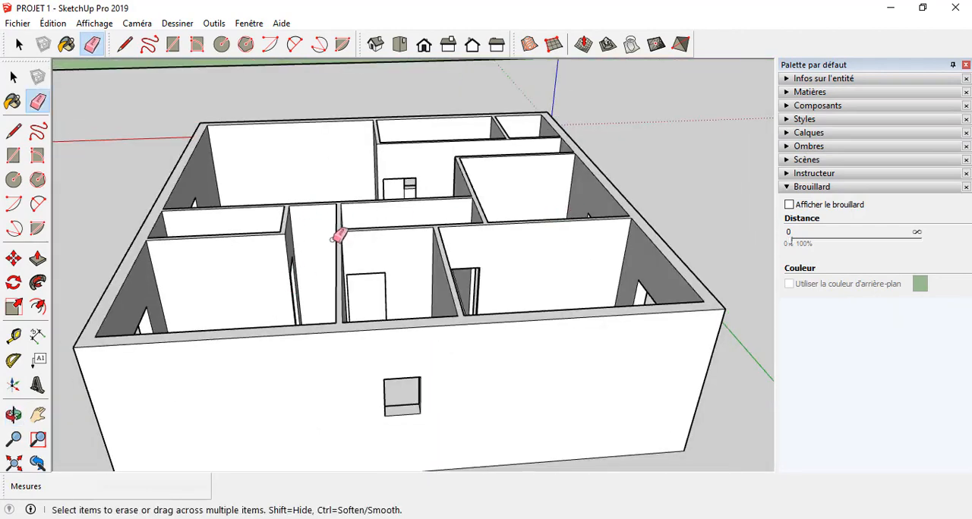
Step: Examine the outer walls, window openings and wall tops from all sides of the house for remaining leftover edges
{"action": "scroll", "coordinate": [339, 235], "scroll_direction": "down", "scroll_amount": 4}
{"action": "middle_click_drag", "start_coordinate": [384, 202], "coordinate": [594, 186]}
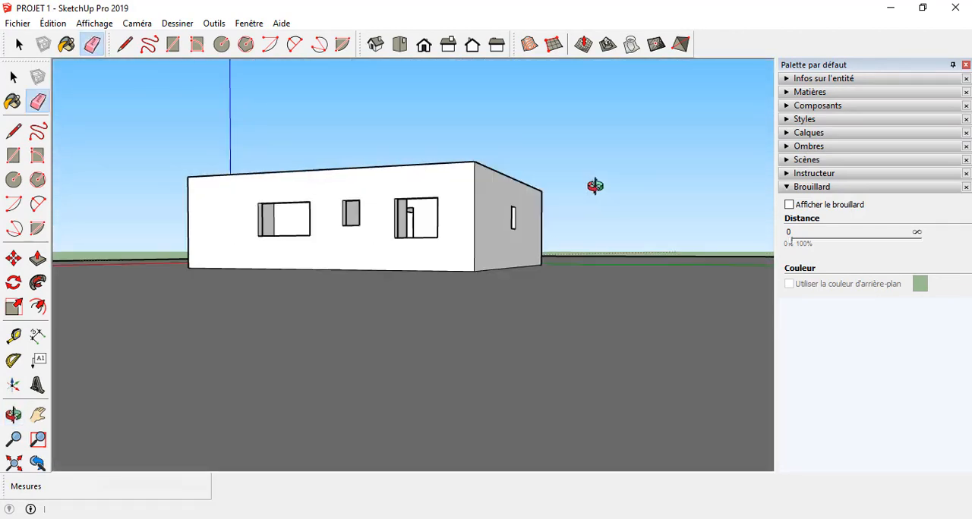
{"action": "mouse_move", "coordinate": [462, 271]}
{"action": "middle_mouse_down"}
{"action": "mouse_move", "coordinate": [454, 354]}
{"action": "mouse_move", "coordinate": [498, 405]}
{"action": "mouse_move", "coordinate": [516, 390]}
{"action": "middle_mouse_up"}
{"action": "mouse_move", "coordinate": [298, 269]}
{"action": "middle_mouse_down"}
{"action": "mouse_move", "coordinate": [412, 306]}
{"action": "mouse_move", "coordinate": [521, 319]}
{"action": "middle_mouse_up"}
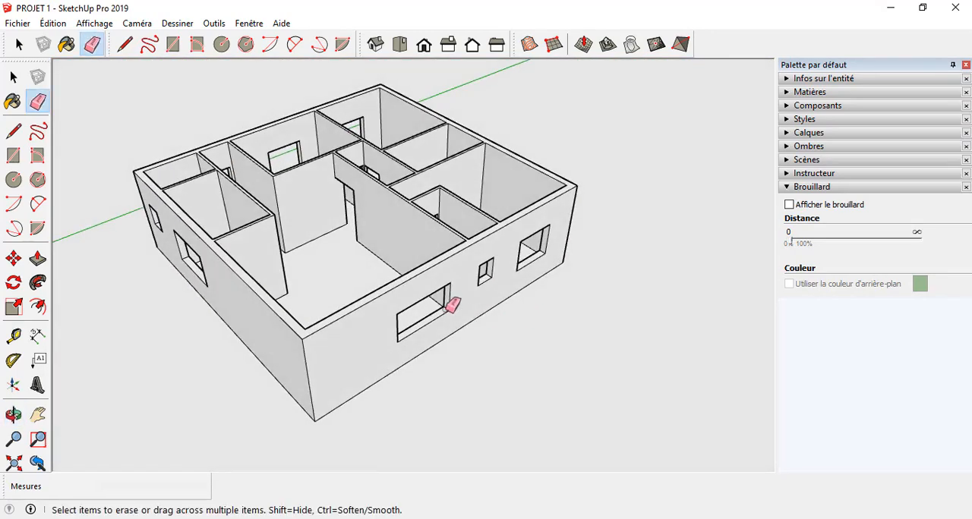
{"action": "scroll", "coordinate": [446, 303], "scroll_direction": "down", "scroll_amount": 4}
{"action": "scroll", "coordinate": [429, 262], "scroll_direction": "up", "scroll_amount": 6}
{"action": "middle_click_drag", "start_coordinate": [356, 262], "coordinate": [488, 168]}
{"action": "scroll", "coordinate": [138, 228], "scroll_direction": "down", "scroll_amount": 2}
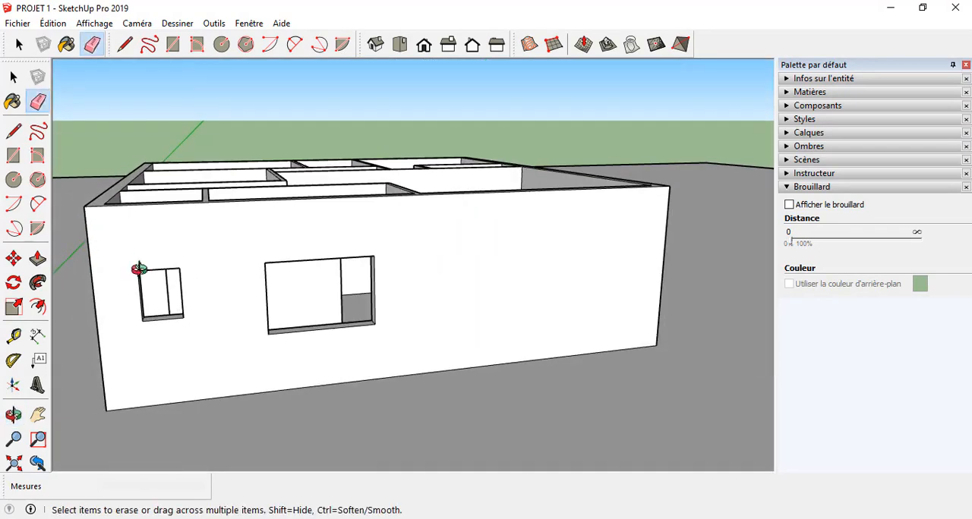
{"action": "middle_click_drag", "start_coordinate": [139, 270], "coordinate": [546, 293]}
{"action": "scroll", "coordinate": [213, 245], "scroll_direction": "down", "scroll_amount": 4}
{"action": "middle_click_drag", "start_coordinate": [240, 281], "coordinate": [663, 336]}
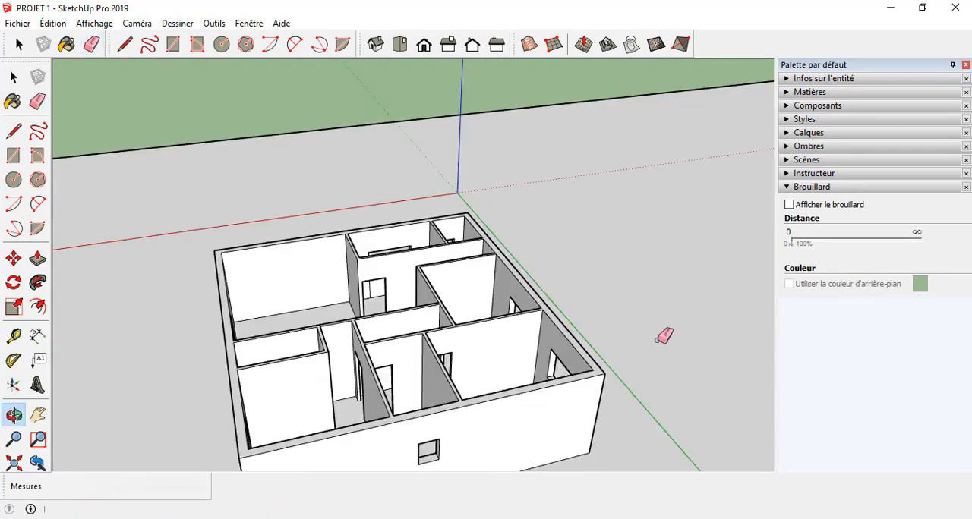
{"action": "scroll", "coordinate": [462, 152], "scroll_direction": "down", "scroll_amount": 4}
{"action": "scroll", "coordinate": [454, 224], "scroll_direction": "up", "scroll_amount": 3}
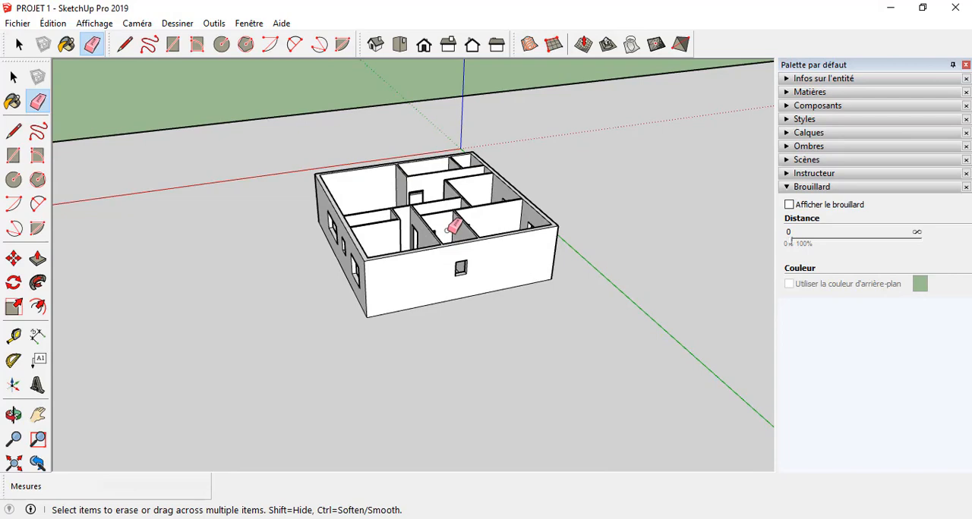
{"action": "scroll", "coordinate": [471, 234], "scroll_direction": "down", "scroll_amount": 3}
{"action": "middle_click_drag", "start_coordinate": [488, 243], "coordinate": [309, 379]}
{"action": "scroll", "coordinate": [460, 190], "scroll_direction": "up", "scroll_amount": 4}
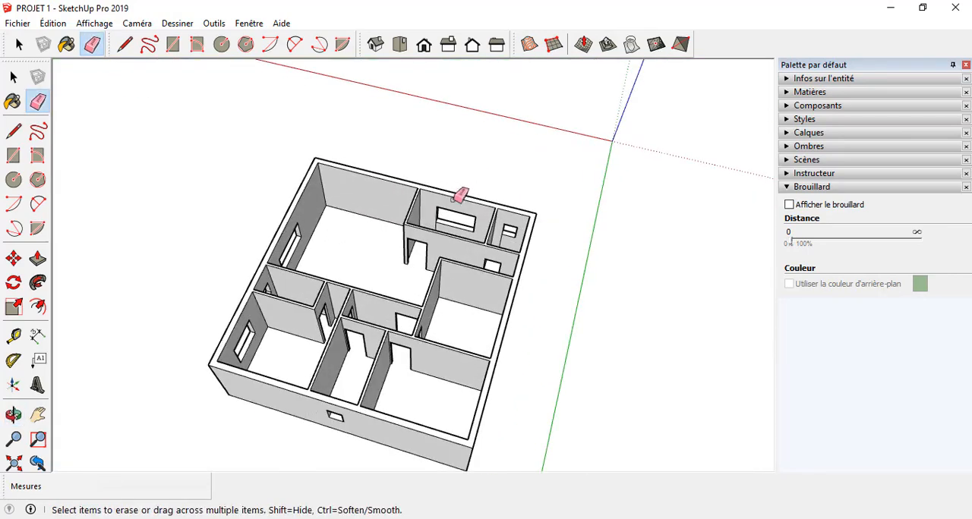
{"action": "mouse_move", "coordinate": [460, 190]}
{"action": "middle_mouse_down"}
{"action": "mouse_move", "coordinate": [400, 300]}
{"action": "mouse_move", "coordinate": [427, 253]}
{"action": "middle_mouse_up"}
{"action": "scroll", "coordinate": [386, 372], "scroll_direction": "up", "scroll_amount": 3}
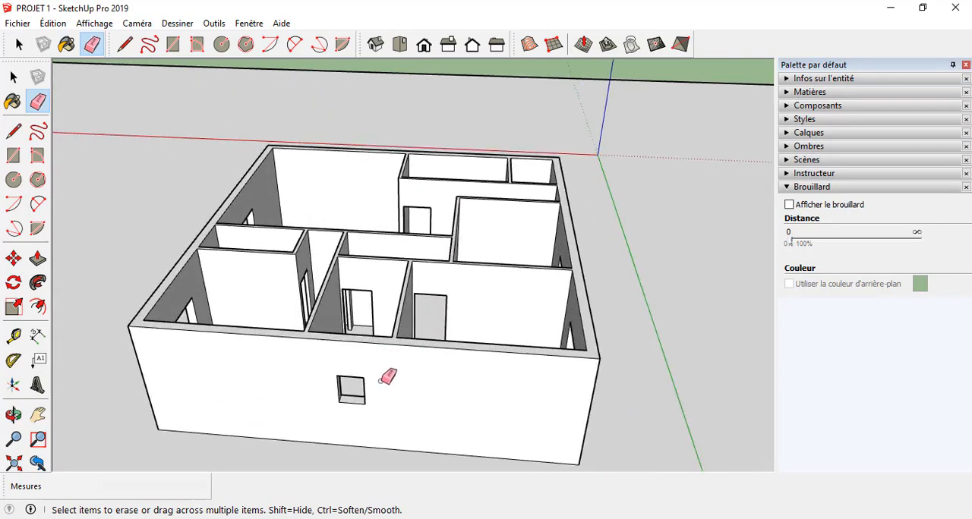
{"action": "mouse_move", "coordinate": [386, 372]}
{"action": "middle_mouse_down"}
{"action": "mouse_move", "coordinate": [375, 306]}
{"action": "mouse_move", "coordinate": [357, 313]}
{"action": "middle_mouse_up"}
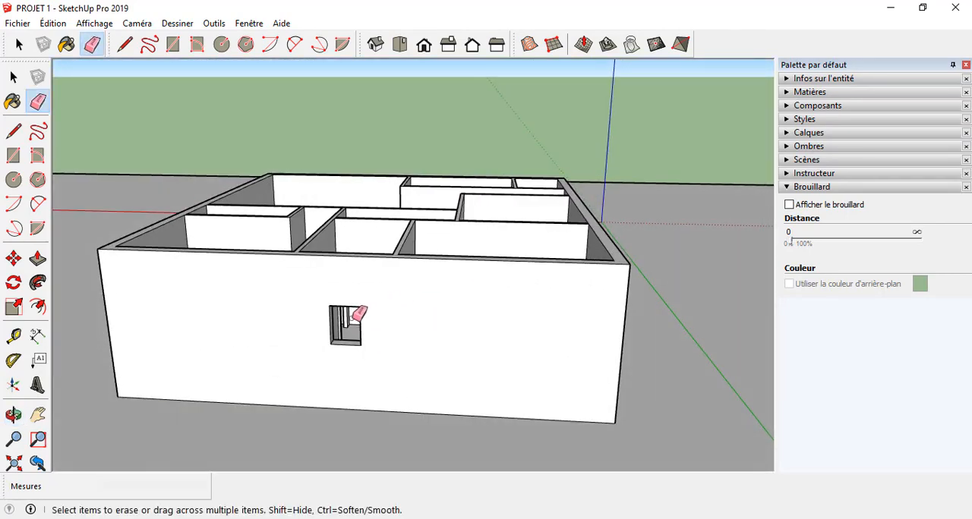
{"action": "middle_click_drag", "start_coordinate": [343, 387], "coordinate": [520, 373]}
{"action": "scroll", "coordinate": [473, 308], "scroll_direction": "down", "scroll_amount": 3}
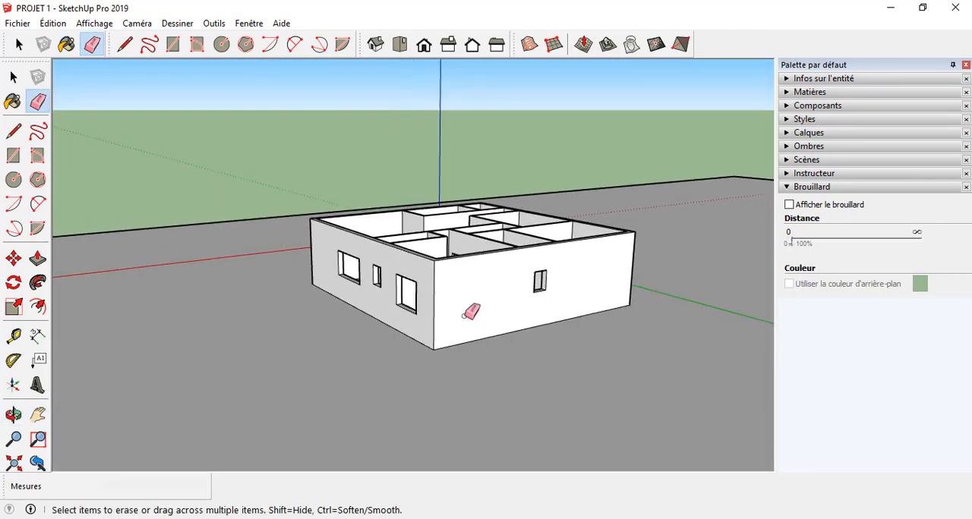
{"action": "mouse_move", "coordinate": [473, 308]}
{"action": "middle_mouse_down"}
{"action": "mouse_move", "coordinate": [507, 395]}
{"action": "mouse_move", "coordinate": [535, 416]}
{"action": "middle_mouse_up"}
{"action": "scroll", "coordinate": [699, 232], "scroll_direction": "down", "scroll_amount": 2}
{"action": "scroll", "coordinate": [448, 230], "scroll_direction": "up", "scroll_amount": 5}
{"action": "scroll", "coordinate": [385, 180], "scroll_direction": "down", "scroll_amount": 5}
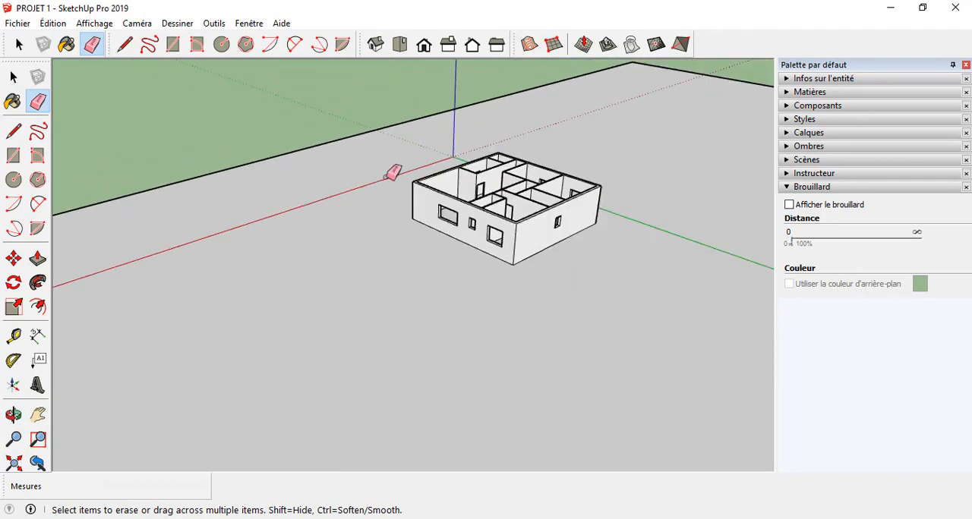
{"action": "scroll", "coordinate": [640, 194], "scroll_direction": "up", "scroll_amount": 4}
{"action": "mouse_move", "coordinate": [533, 214]}
{"action": "middle_mouse_down"}
{"action": "mouse_move", "coordinate": [457, 169]}
{"action": "mouse_move", "coordinate": [607, 81]}
{"action": "mouse_move", "coordinate": [722, 299]}
{"action": "mouse_move", "coordinate": [264, 93]}
{"action": "mouse_move", "coordinate": [438, 204]}
{"action": "mouse_move", "coordinate": [597, 87]}
{"action": "middle_mouse_up"}
{"action": "scroll", "coordinate": [179, 174], "scroll_direction": "down", "scroll_amount": 3}
{"action": "scroll", "coordinate": [235, 173], "scroll_direction": "up", "scroll_amount": 5}
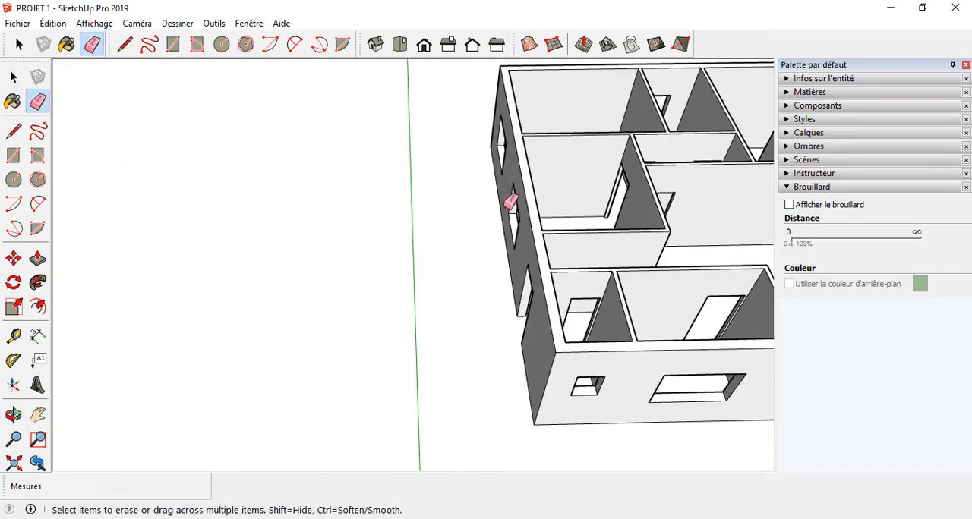
{"action": "scroll", "coordinate": [509, 199], "scroll_direction": "down", "scroll_amount": 2}
{"action": "scroll", "coordinate": [645, 189], "scroll_direction": "up", "scroll_amount": 2}
{"action": "middle_click_drag", "start_coordinate": [666, 182], "coordinate": [524, 110]}
{"action": "scroll", "coordinate": [215, 113], "scroll_direction": "down", "scroll_amount": 4}
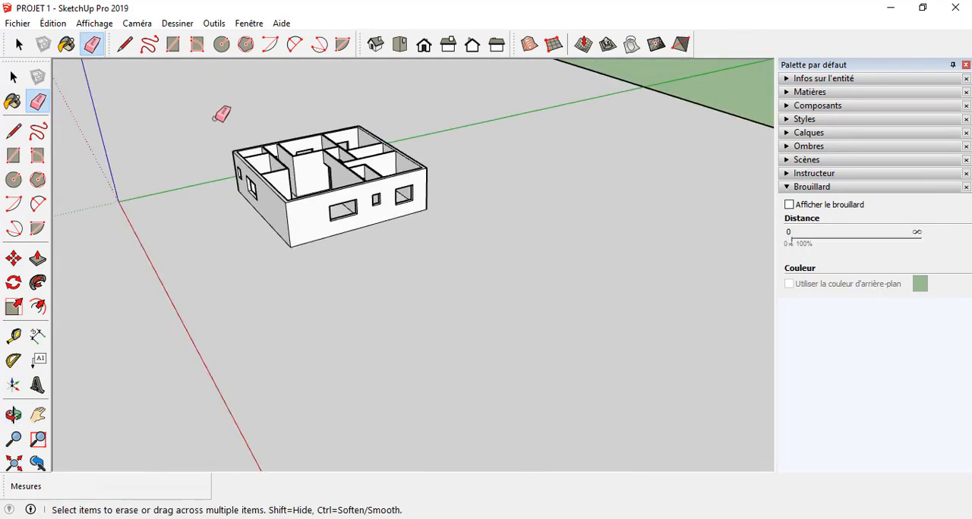
{"action": "scroll", "coordinate": [224, 95], "scroll_direction": "up", "scroll_amount": 4}
{"action": "scroll", "coordinate": [219, 91], "scroll_direction": "down", "scroll_amount": 2}
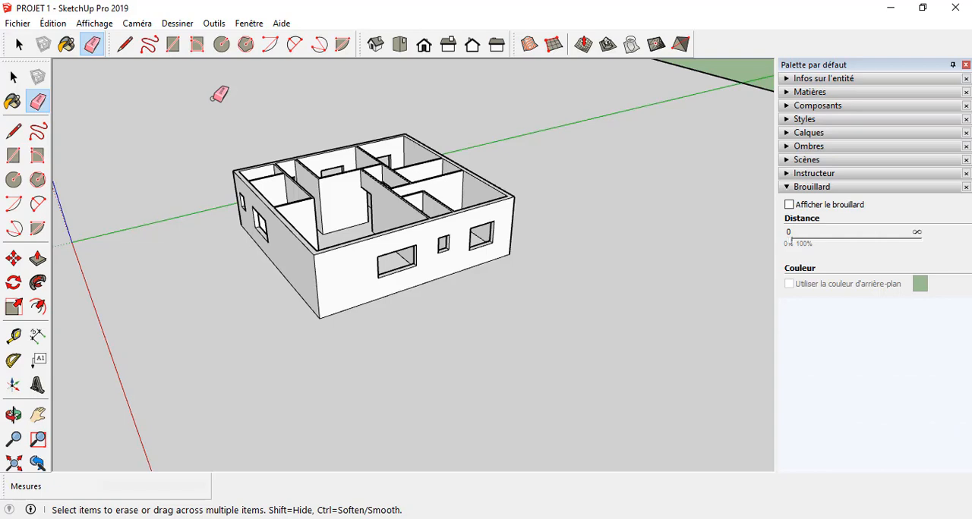
Step: Examine the whole house model from above and up close, checking the room layout, wall tops and window openings
{"action": "scroll", "coordinate": [261, 174], "scroll_direction": "down", "scroll_amount": 5}
{"action": "scroll", "coordinate": [265, 177], "scroll_direction": "up", "scroll_amount": 7}
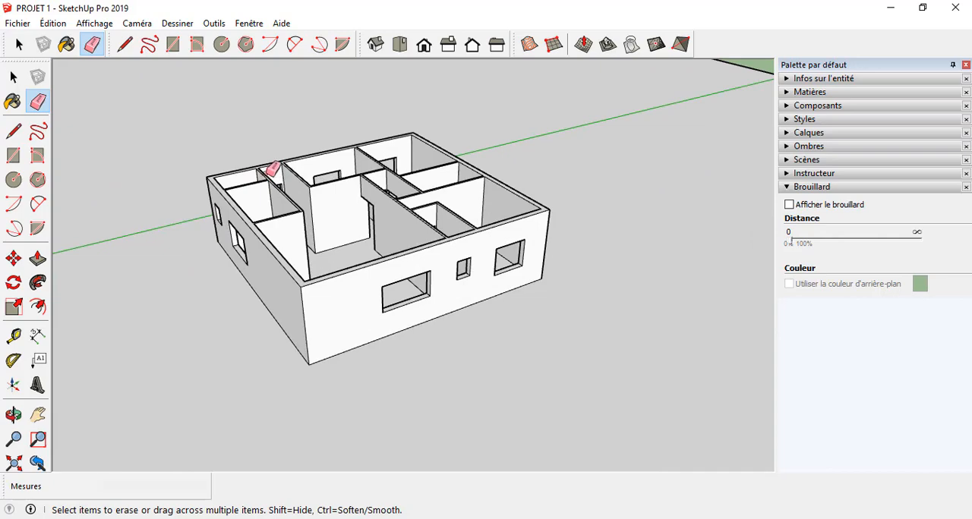
{"action": "scroll", "coordinate": [277, 183], "scroll_direction": "down", "scroll_amount": 4}
{"action": "scroll", "coordinate": [423, 156], "scroll_direction": "up", "scroll_amount": 6}
{"action": "scroll", "coordinate": [668, 109], "scroll_direction": "down", "scroll_amount": 5}
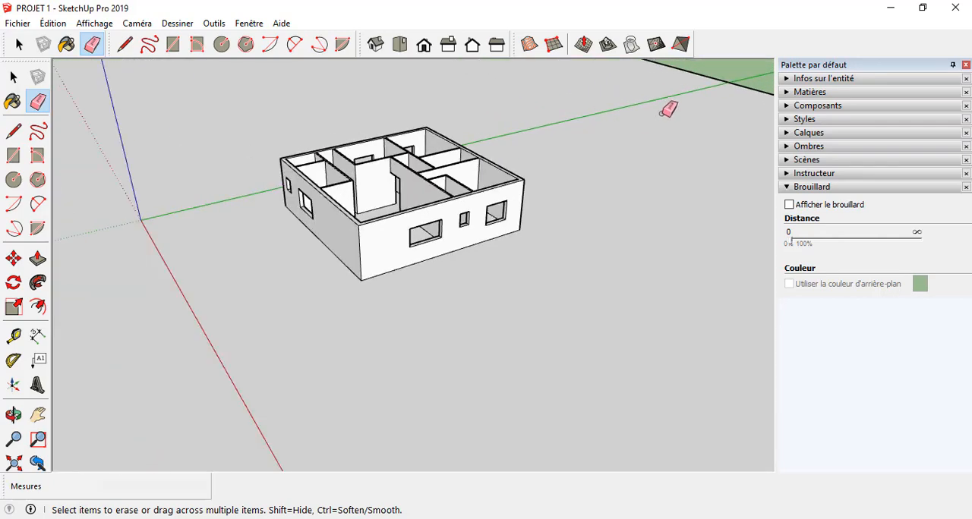
{"action": "scroll", "coordinate": [238, 148], "scroll_direction": "up", "scroll_amount": 5}
{"action": "middle_click_drag", "start_coordinate": [161, 178], "coordinate": [607, 142]}
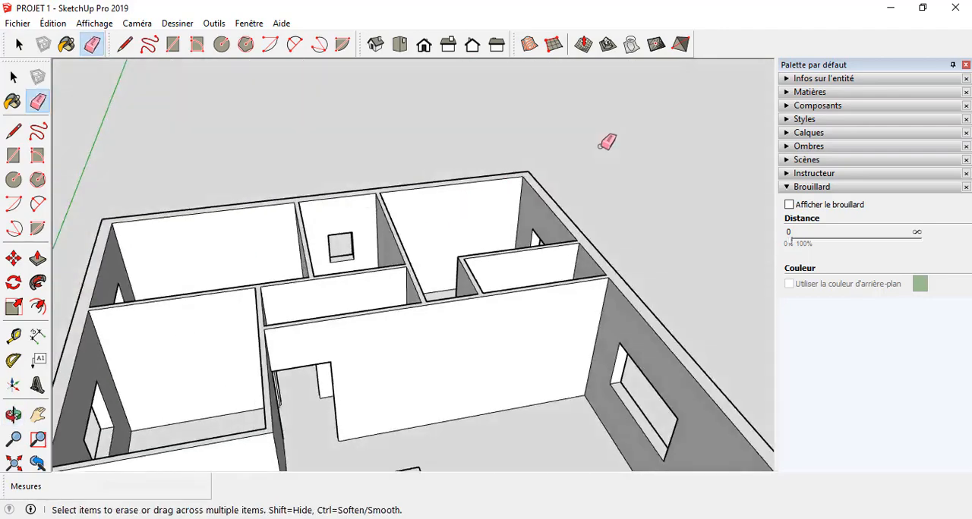
{"action": "scroll", "coordinate": [607, 141], "scroll_direction": "down", "scroll_amount": 5}
{"action": "scroll", "coordinate": [497, 269], "scroll_direction": "up", "scroll_amount": 4}
{"action": "mouse_move", "coordinate": [497, 270]}
{"action": "middle_mouse_down"}
{"action": "mouse_move", "coordinate": [267, 148]}
{"action": "mouse_move", "coordinate": [115, 206]}
{"action": "mouse_move", "coordinate": [162, 197]}
{"action": "middle_mouse_up"}
{"action": "key", "text": "e"}
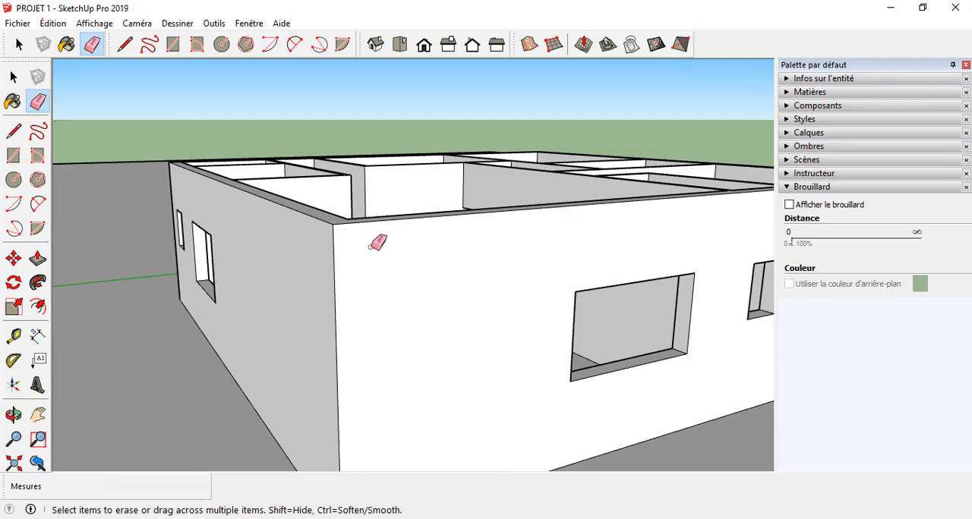
{"action": "middle_click_drag", "start_coordinate": [377, 241], "coordinate": [243, 325]}
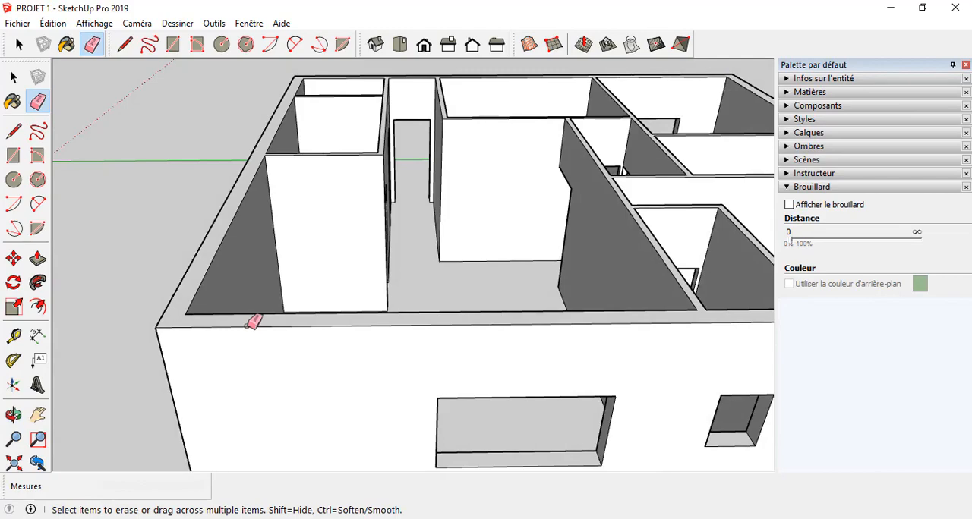